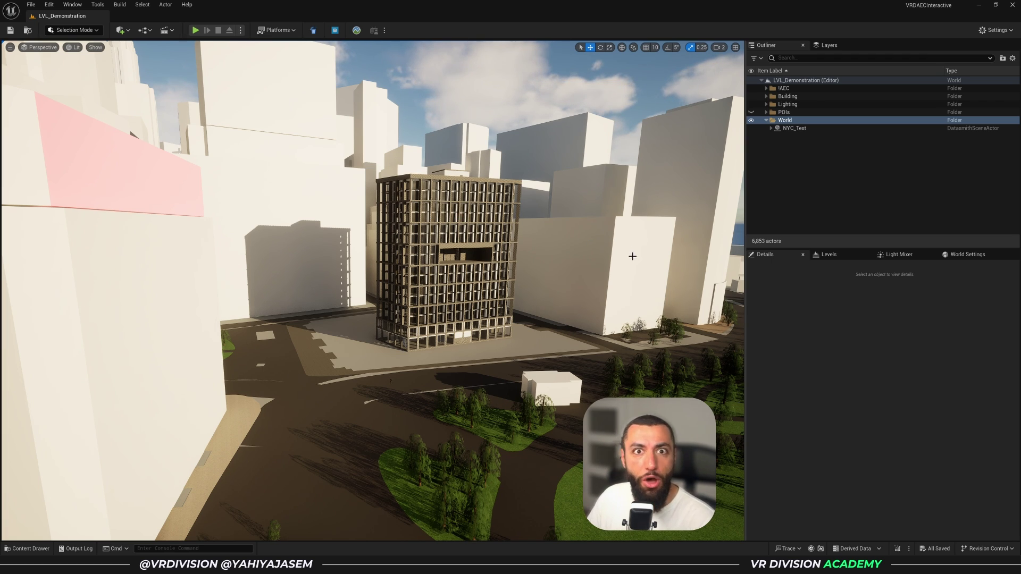
Hide the city model in the World folder of the level and show it again.
{"action": "left_click", "coordinate": [751, 129]}
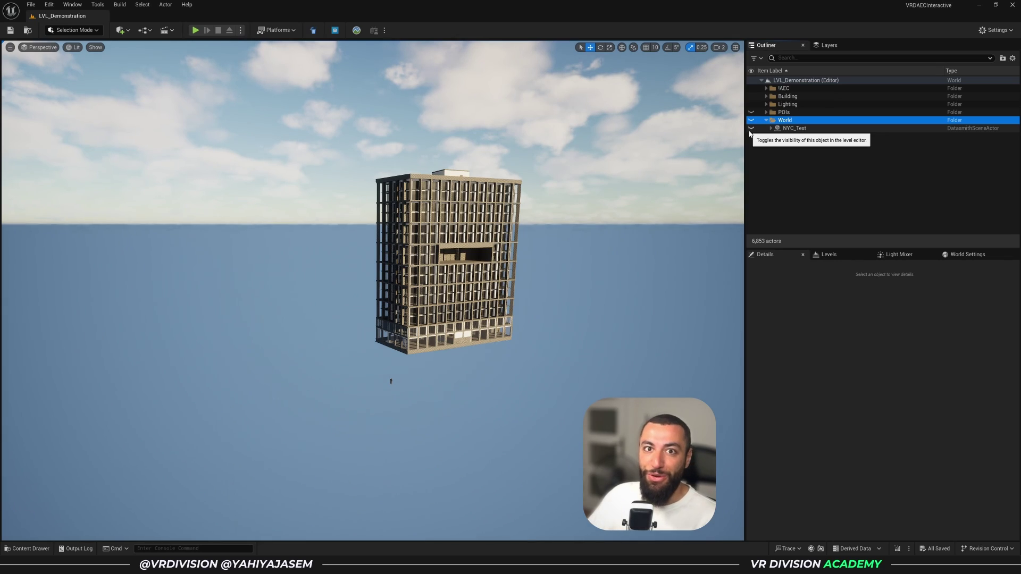
{"action": "left_click", "coordinate": [751, 128]}
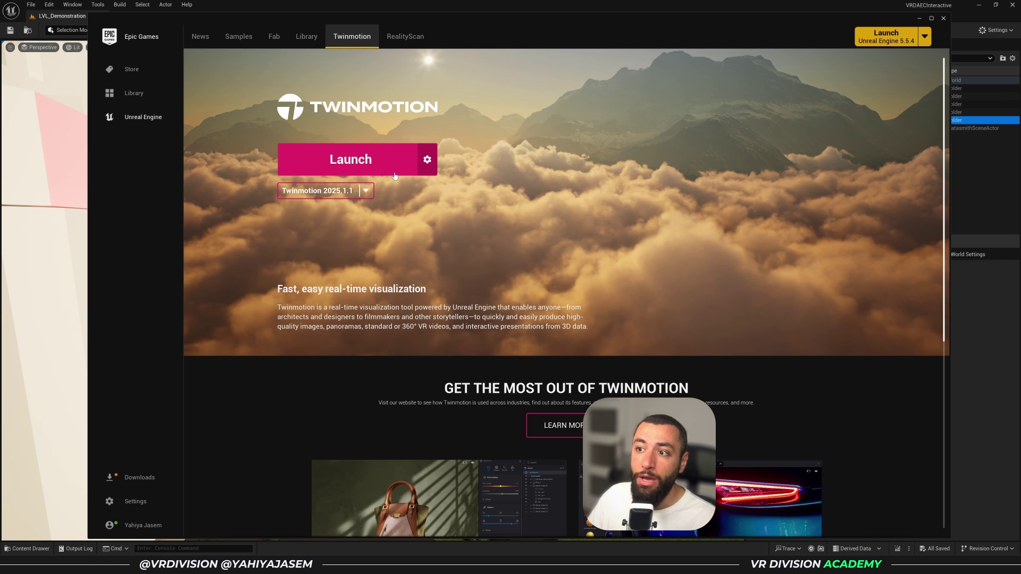
Launch Twinmotion 2025.1.1, start a new scene and delete its Starting Base folder.
{"action": "left_click", "coordinate": [334, 175]}
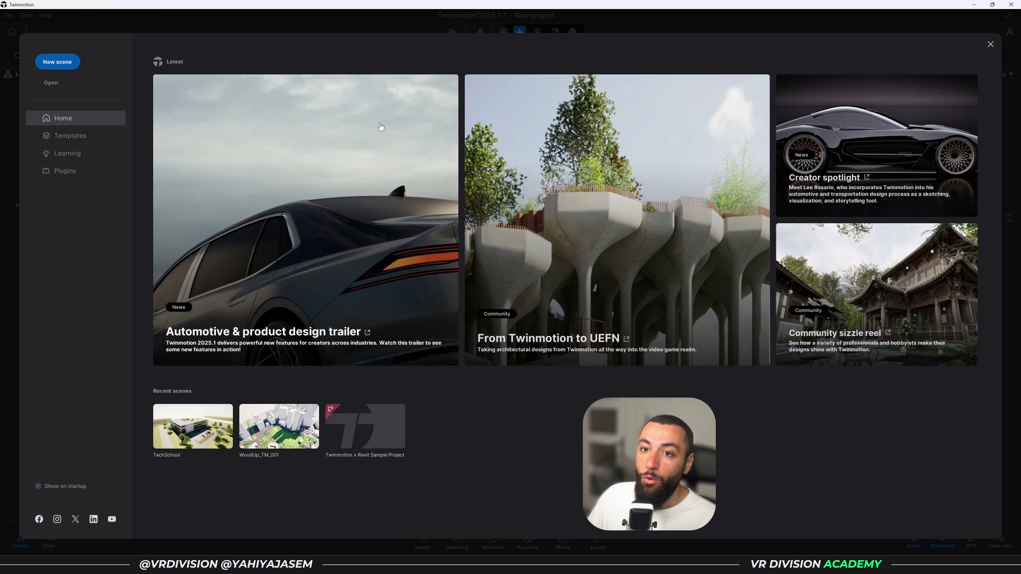
{"action": "left_click", "coordinate": [57, 62]}
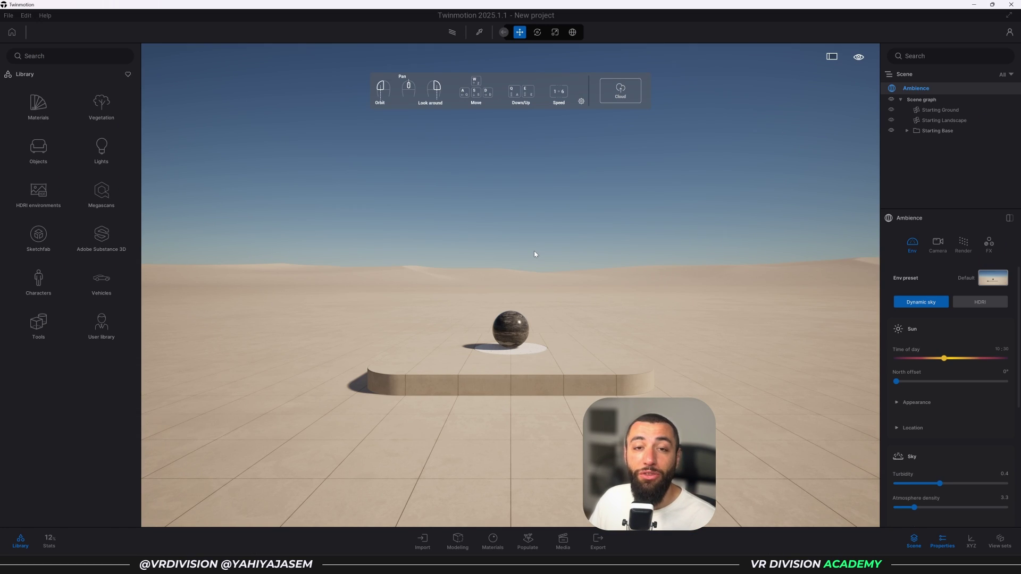
{"action": "left_click", "coordinate": [931, 133]}
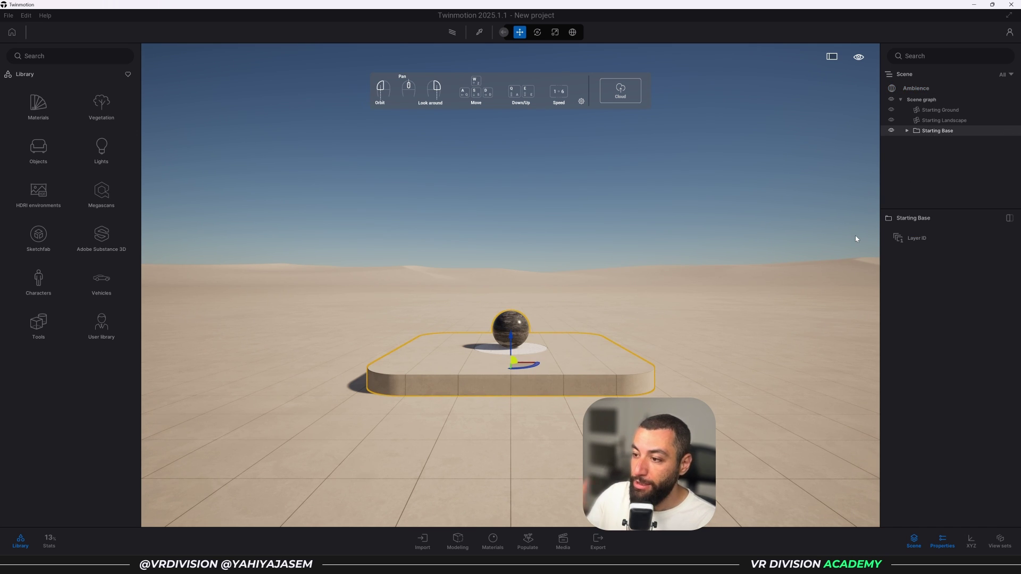
{"action": "key", "text": "Delete"}
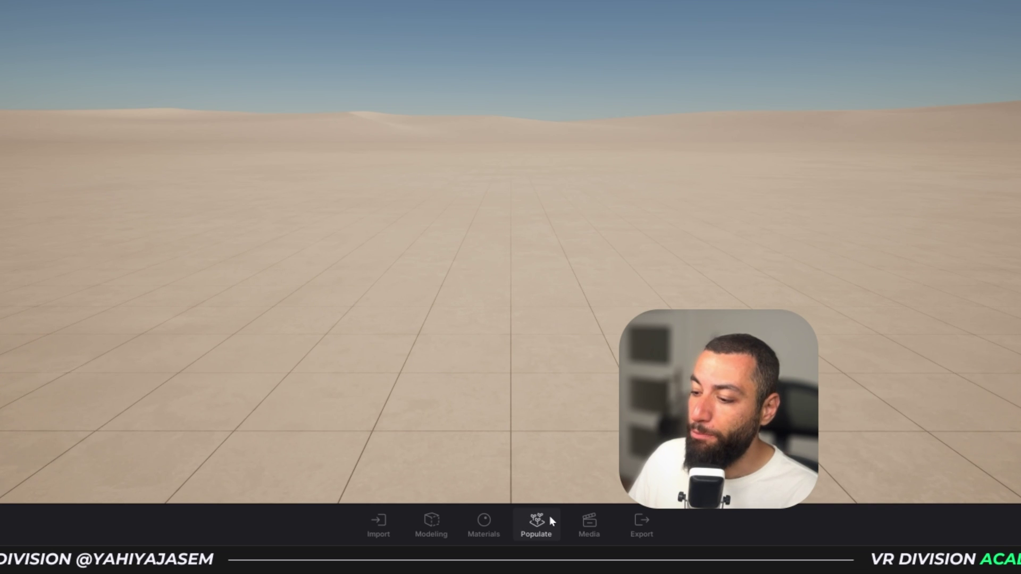
Search for New York as the map location for populating the scene with urban data.
{"action": "left_click", "coordinate": [550, 517]}
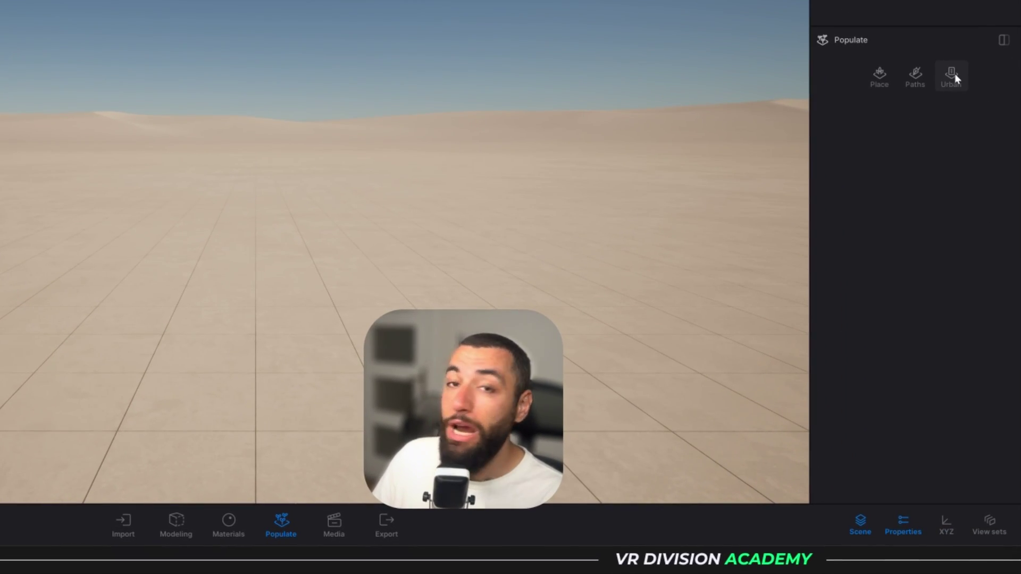
{"action": "left_click", "coordinate": [952, 76]}
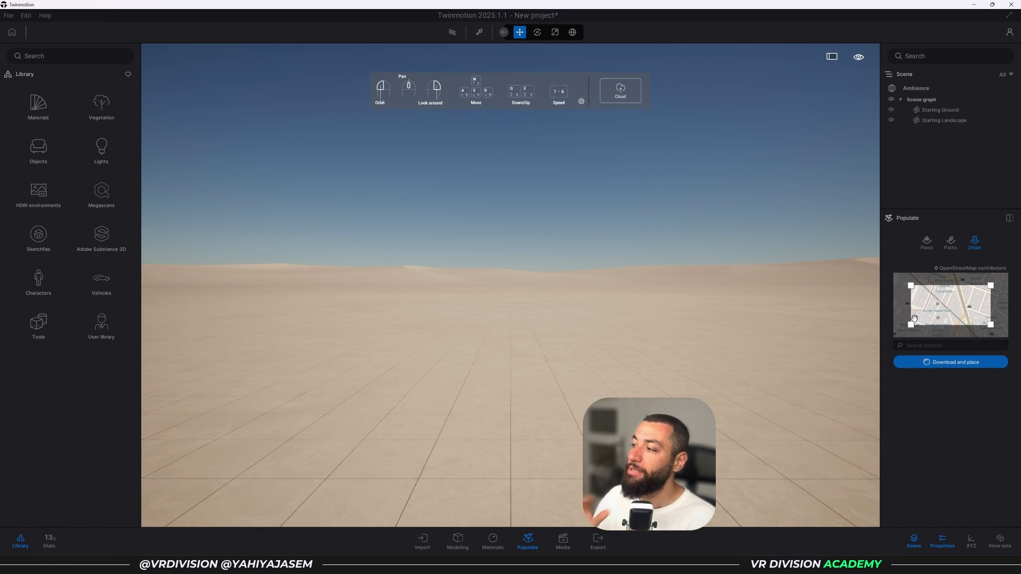
{"action": "left_click", "coordinate": [961, 346]}
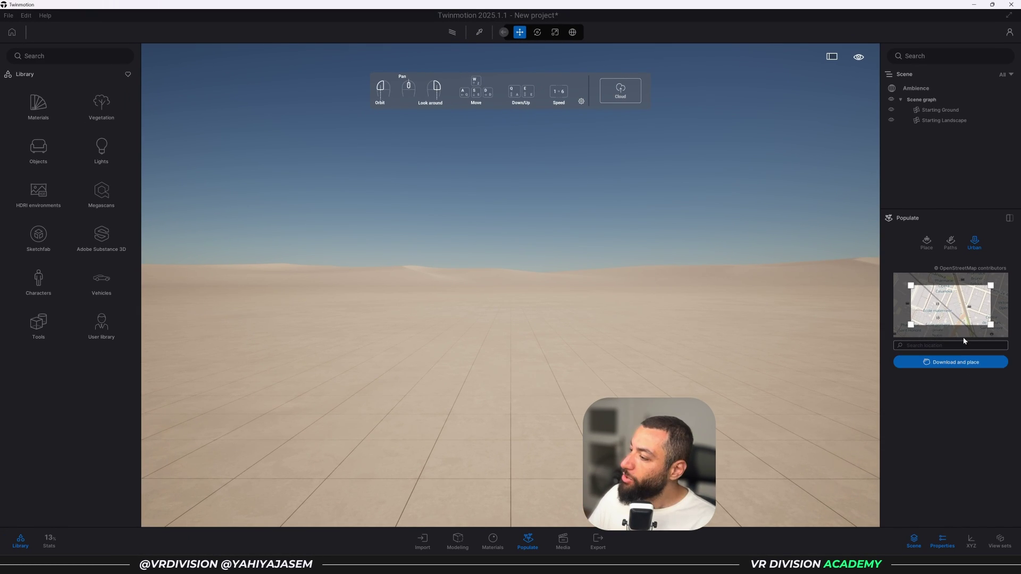
{"action": "type", "text": "new y"}
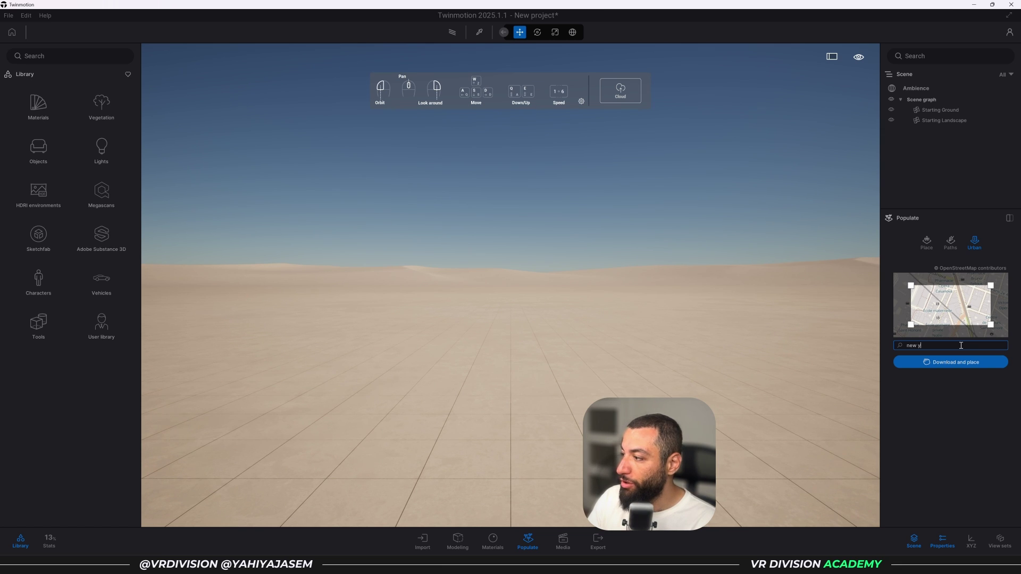
{"action": "type", "text": "ork"}
{"action": "key", "text": "Return"}
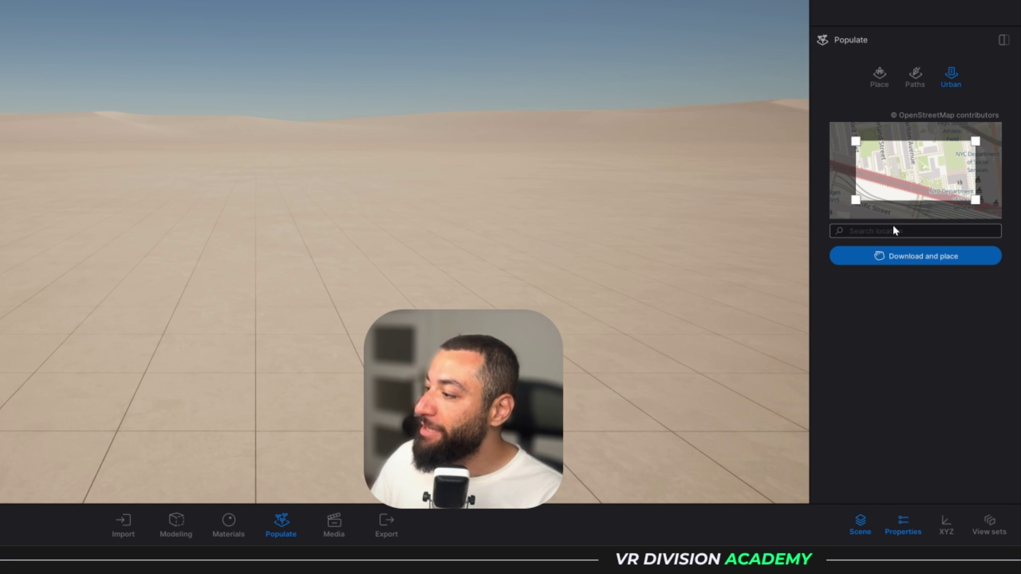
Frame a lower Manhattan waterfront area of New York in the map selection and download and place it in the scene.
{"action": "left_click_drag", "start_coordinate": [924, 184], "coordinate": [928, 163]}
{"action": "scroll", "coordinate": [929, 176], "scroll_direction": "down", "scroll_amount": 5}
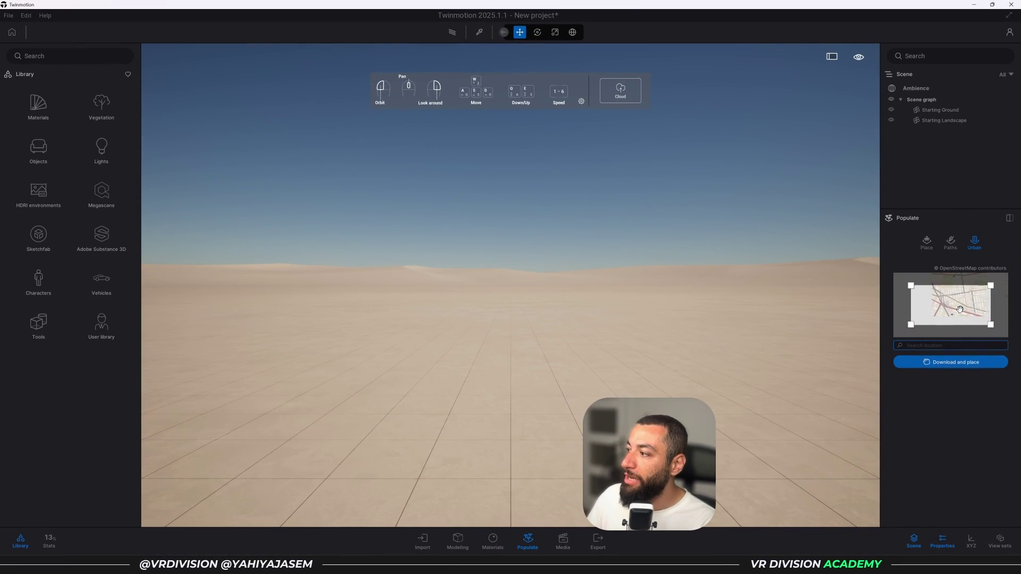
{"action": "scroll", "coordinate": [960, 309], "scroll_direction": "up", "scroll_amount": 3}
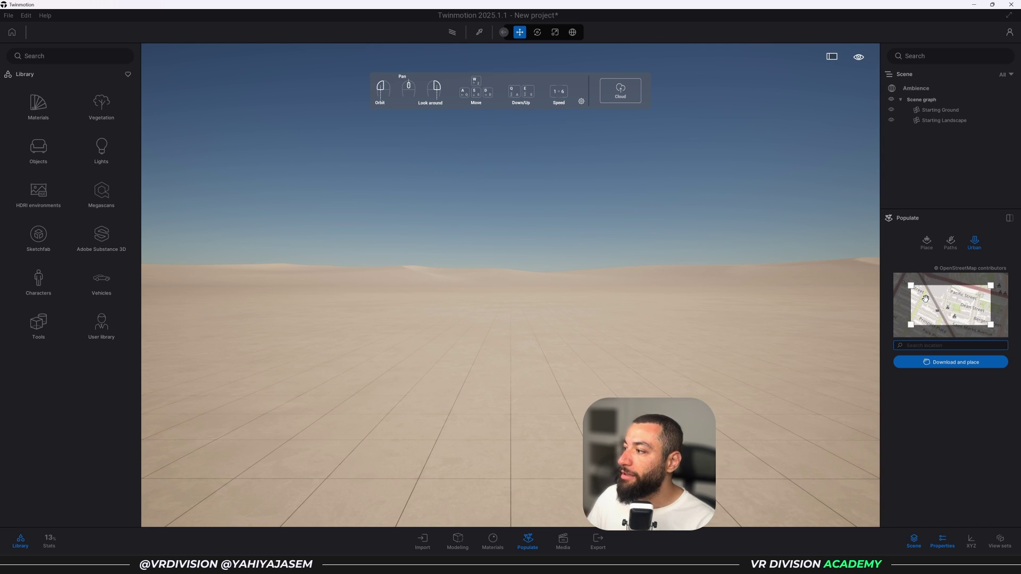
{"action": "scroll", "coordinate": [925, 299], "scroll_direction": "down", "scroll_amount": 5}
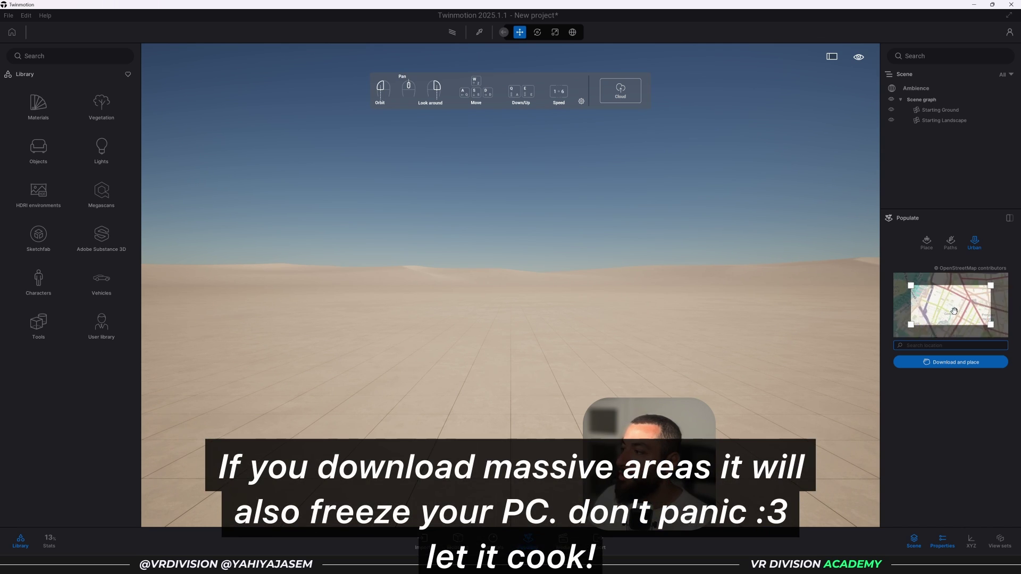
{"action": "scroll", "coordinate": [952, 313], "scroll_direction": "down", "scroll_amount": 6}
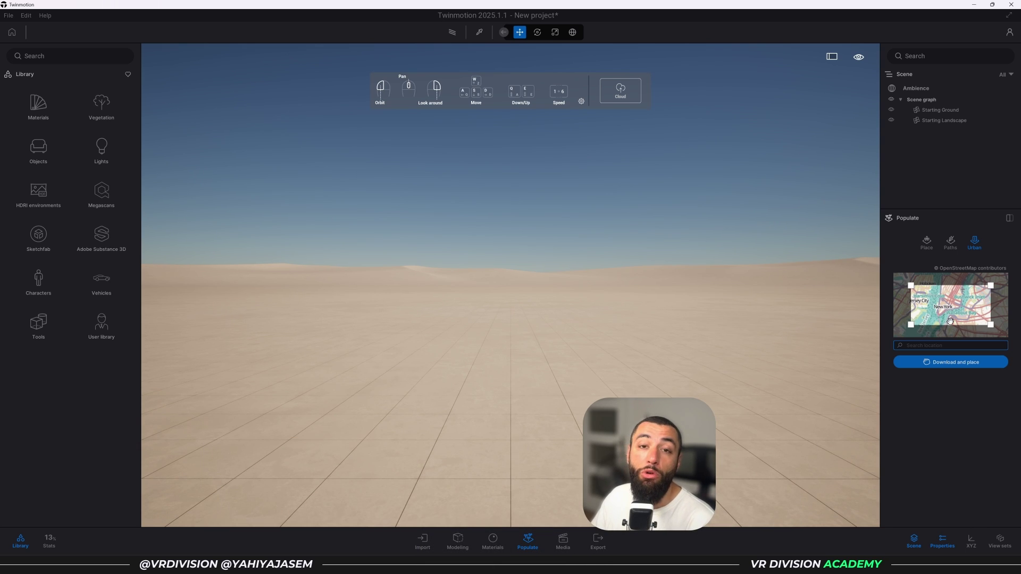
{"action": "scroll", "coordinate": [952, 320], "scroll_direction": "up", "scroll_amount": 8}
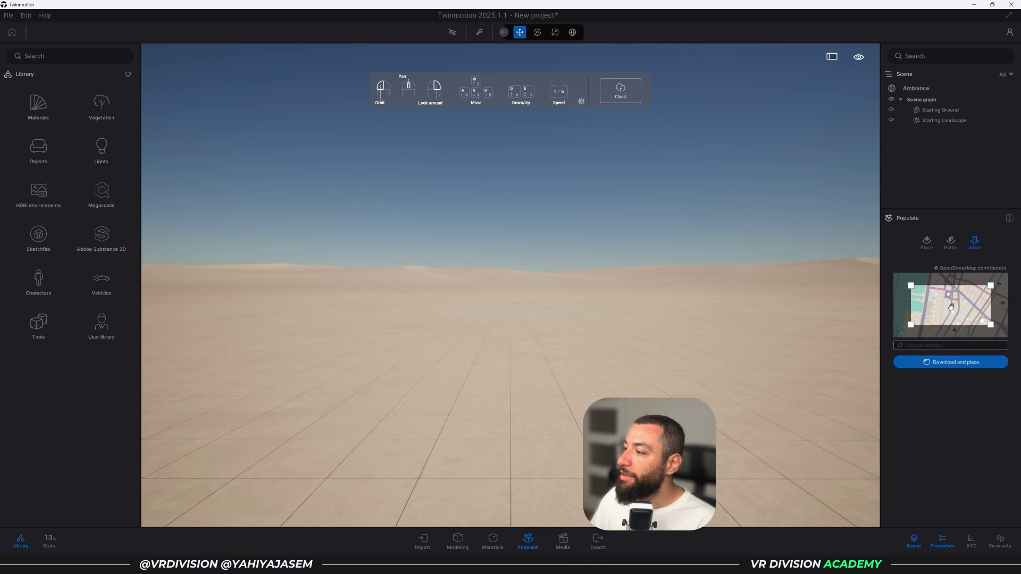
{"action": "scroll", "coordinate": [962, 317], "scroll_direction": "up", "scroll_amount": 4}
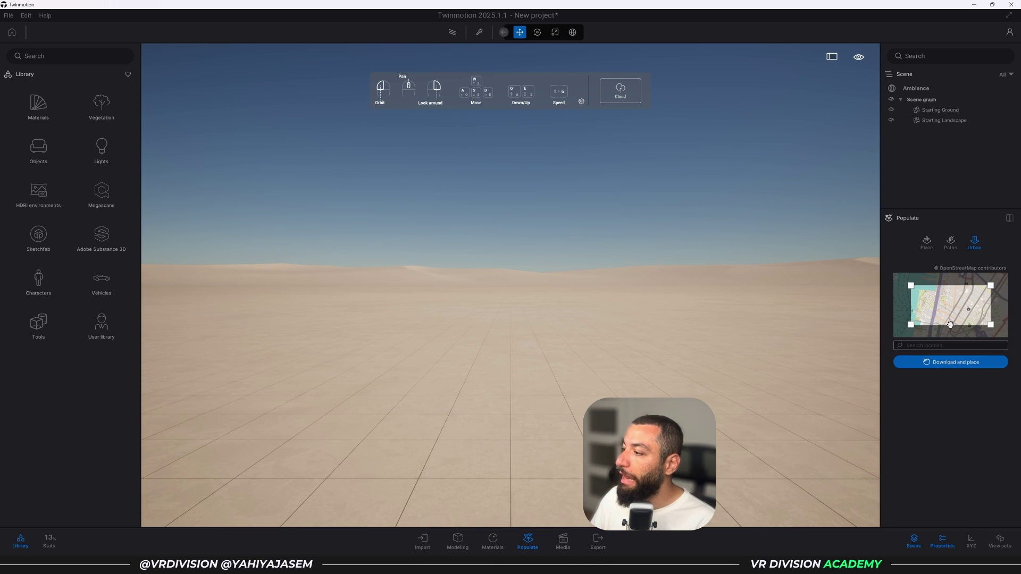
{"action": "left_click", "coordinate": [946, 362]}
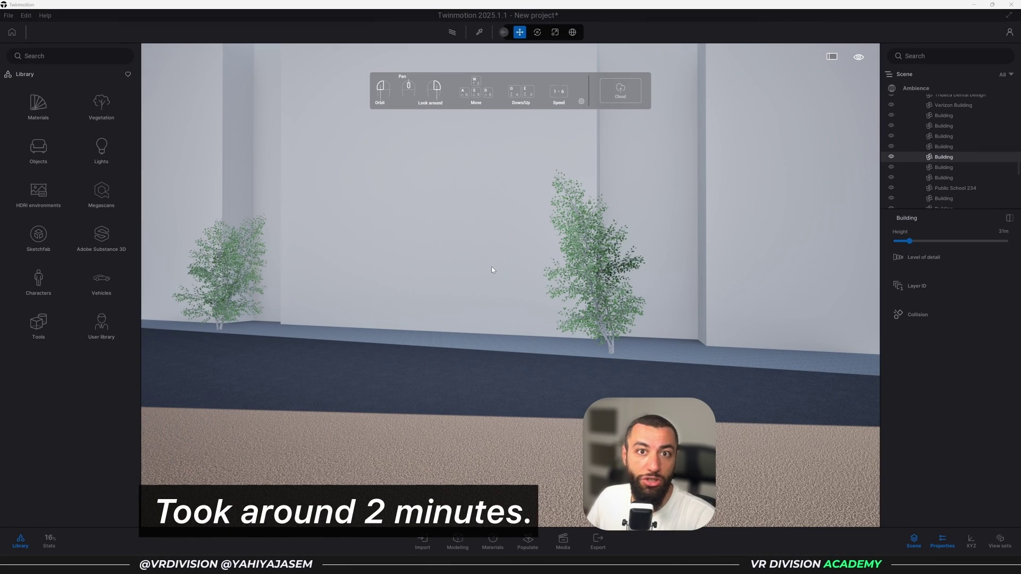
Inspect the placed city model from high above and from closer over its rooftops.
{"action": "right_click_drag", "start_coordinate": [492, 270], "coordinate": [855, 225]}
{"action": "key", "text": "e"}
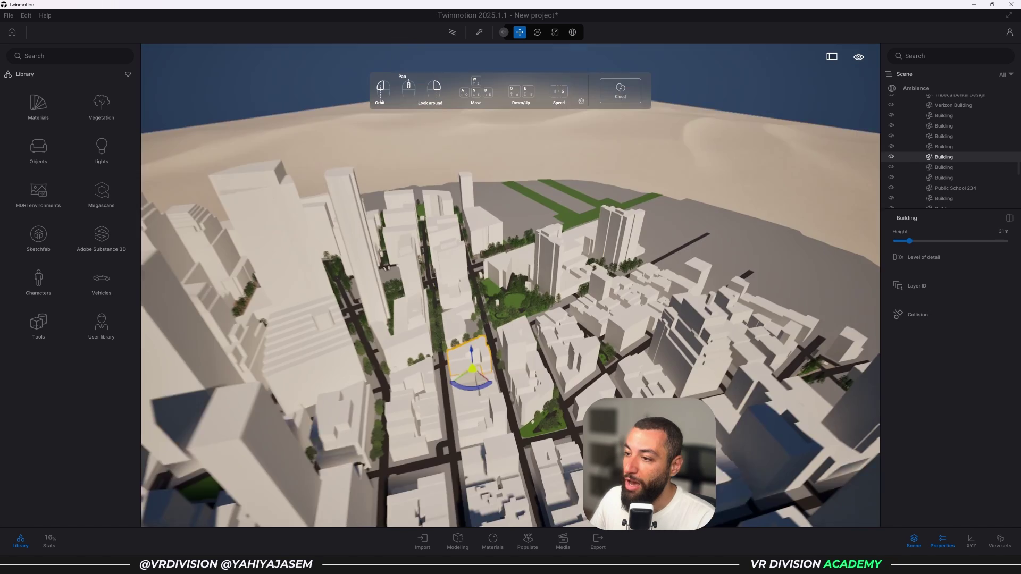
{"action": "left_click_drag", "start_coordinate": [415, 200], "coordinate": [386, 212]}
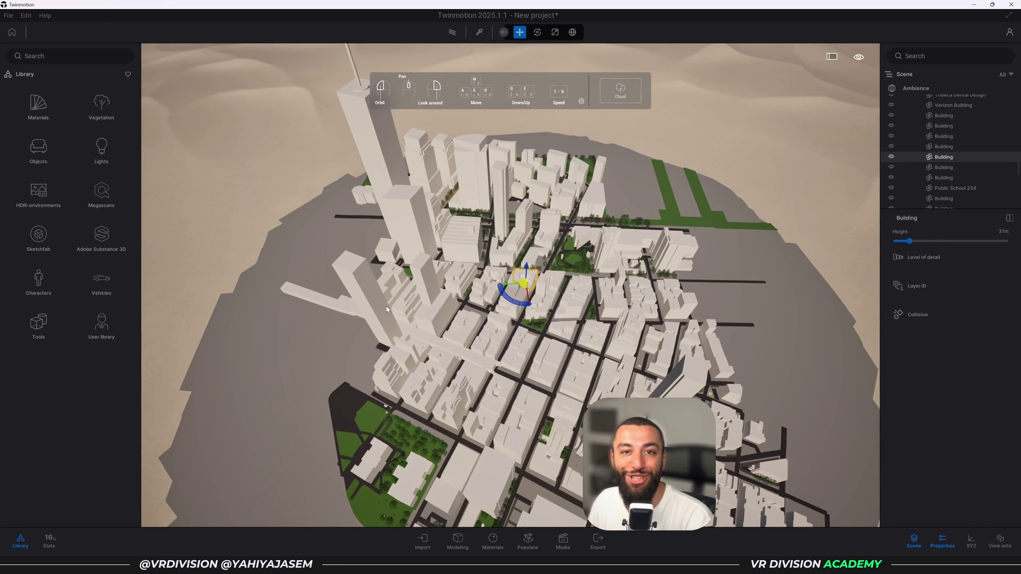
{"action": "key", "text": "w"}
{"action": "right_click_drag", "start_coordinate": [387, 309], "coordinate": [503, 346]}
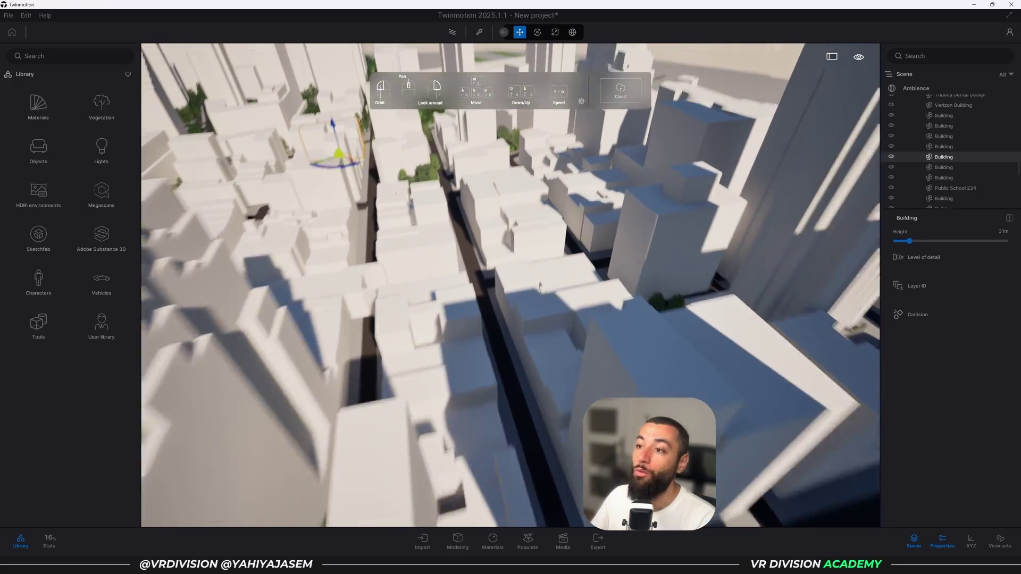
{"action": "right_click_drag", "start_coordinate": [420, 325], "coordinate": [426, 305]}
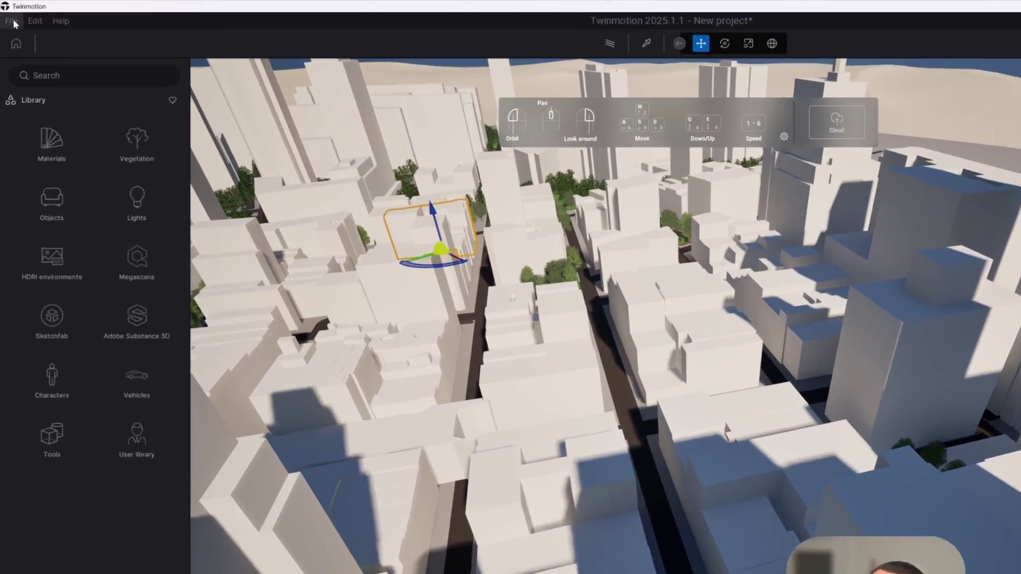
Start a Standard Datasmith export and create and open a destination folder named Somewhere inside AEC_Interactive.
{"action": "left_click", "coordinate": [10, 15]}
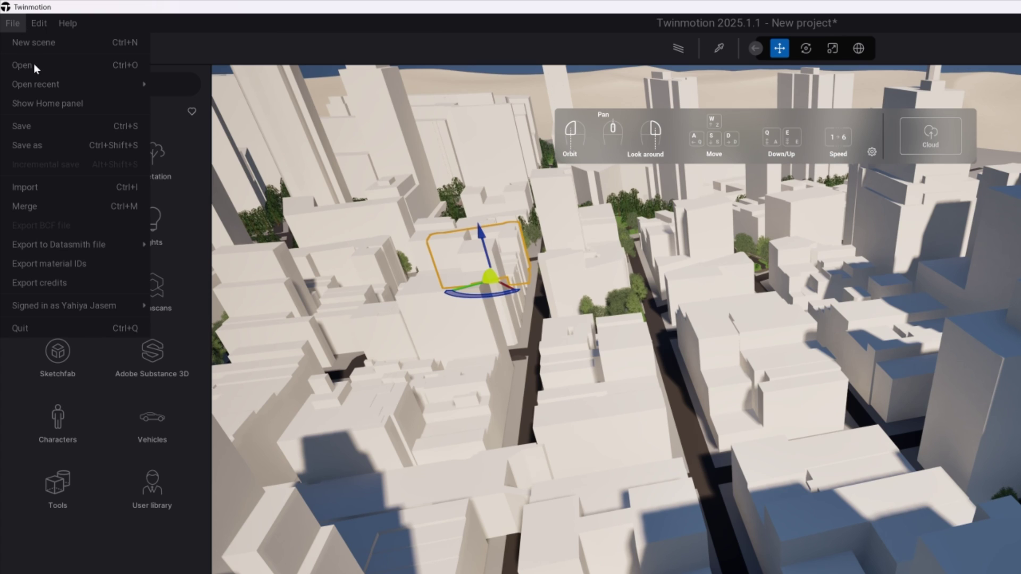
{"action": "mouse_move", "coordinate": [97, 250]}
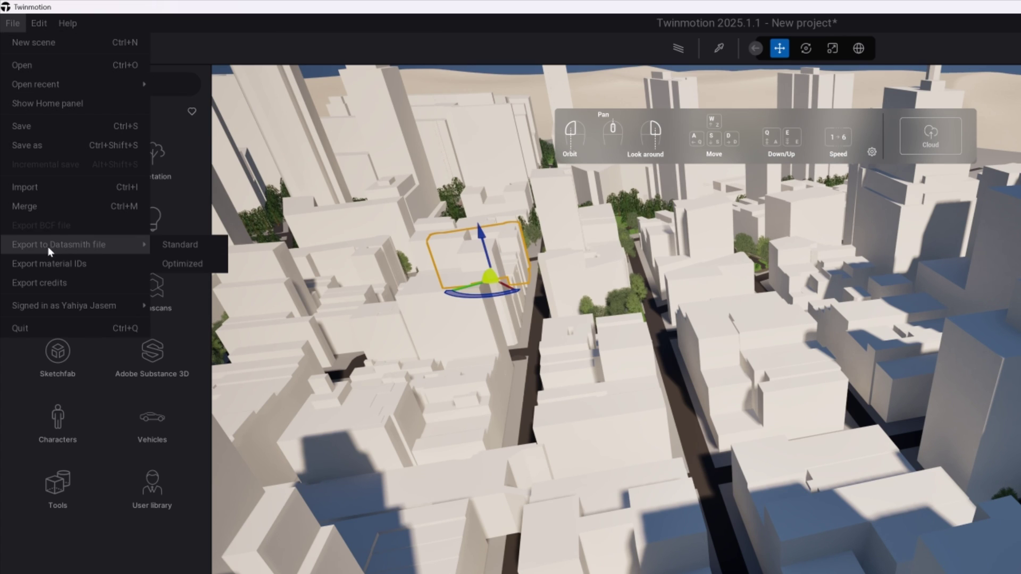
{"action": "left_click", "coordinate": [216, 241]}
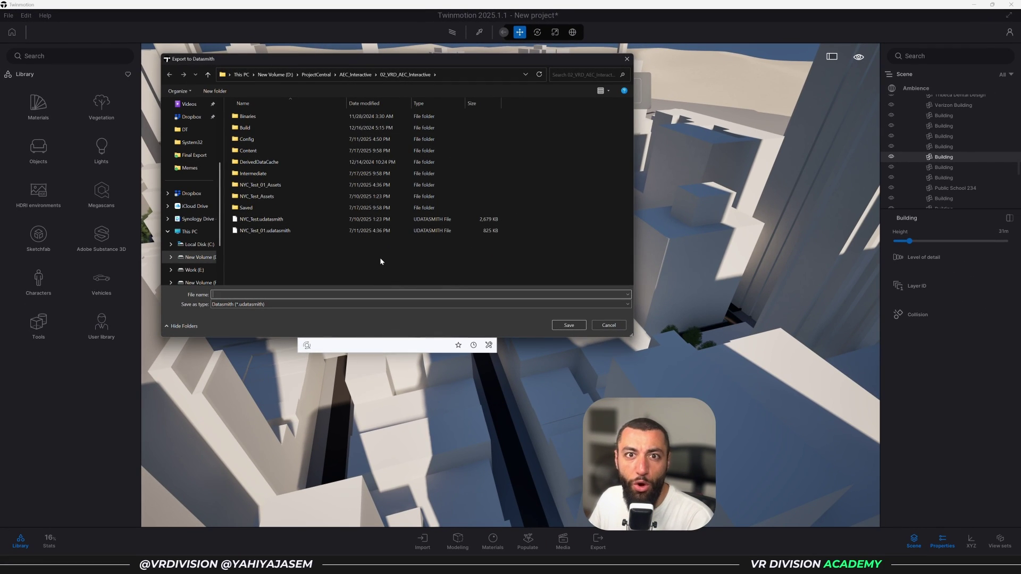
{"action": "left_click", "coordinate": [355, 75]}
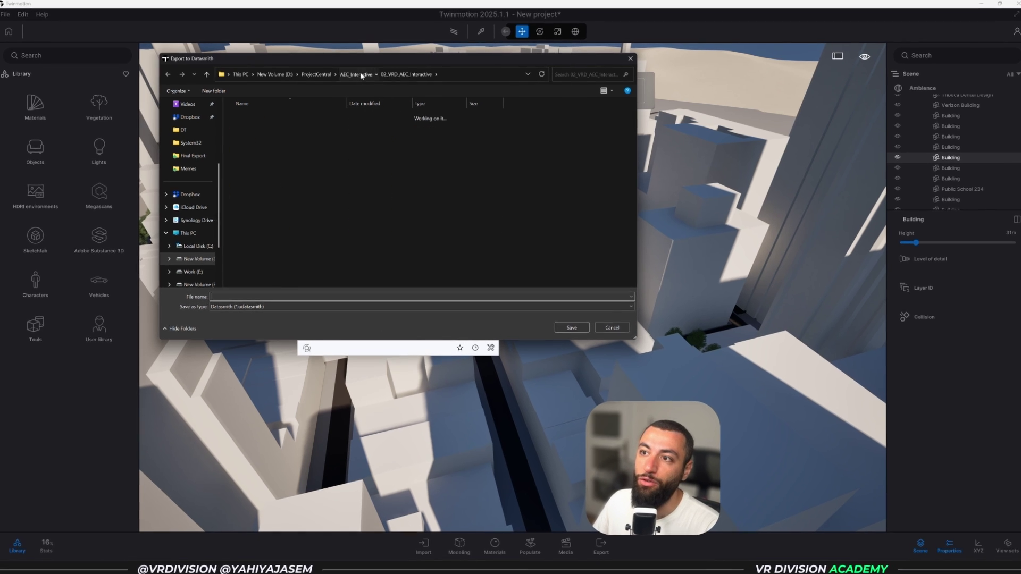
{"action": "key", "text": "ctrl+shift+n"}
{"action": "type", "text": "Somewhere"}
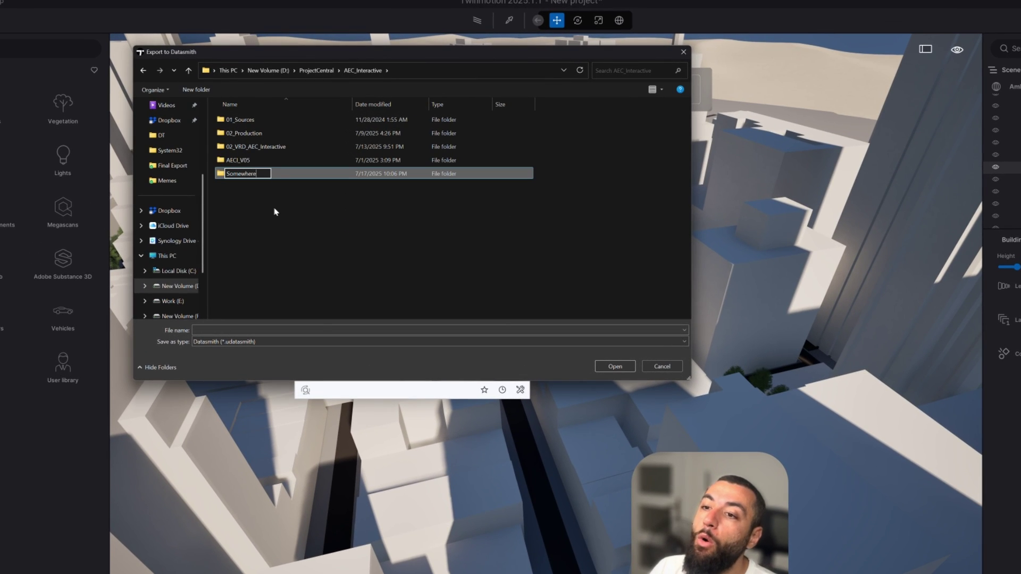
{"action": "key", "text": "Return"}
{"action": "key", "text": "Return"}
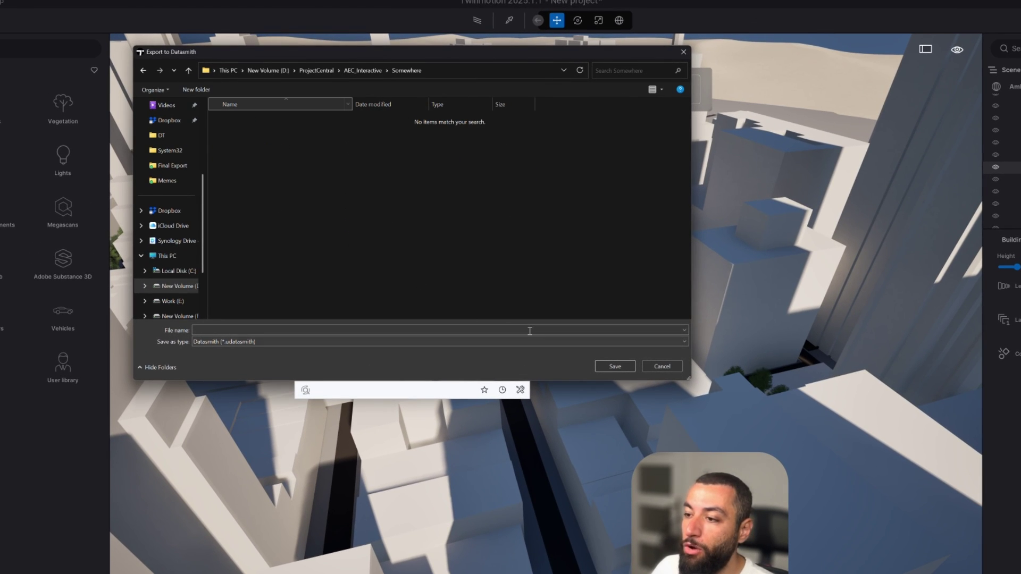
Try to save the Datasmith export under the file name Name in the Somewhere folder.
{"action": "type", "text": "Name"}
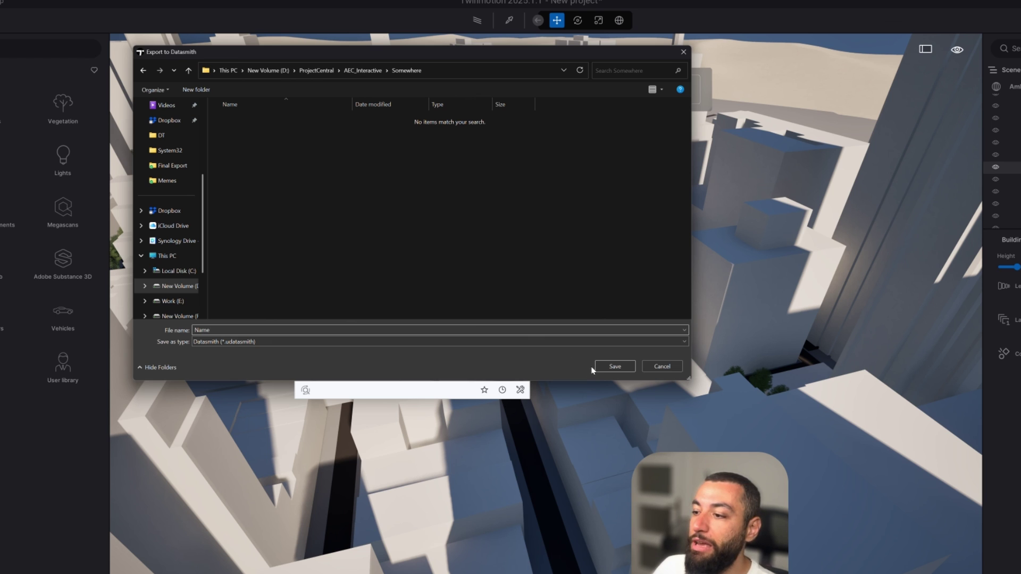
{"action": "left_click", "coordinate": [615, 366]}
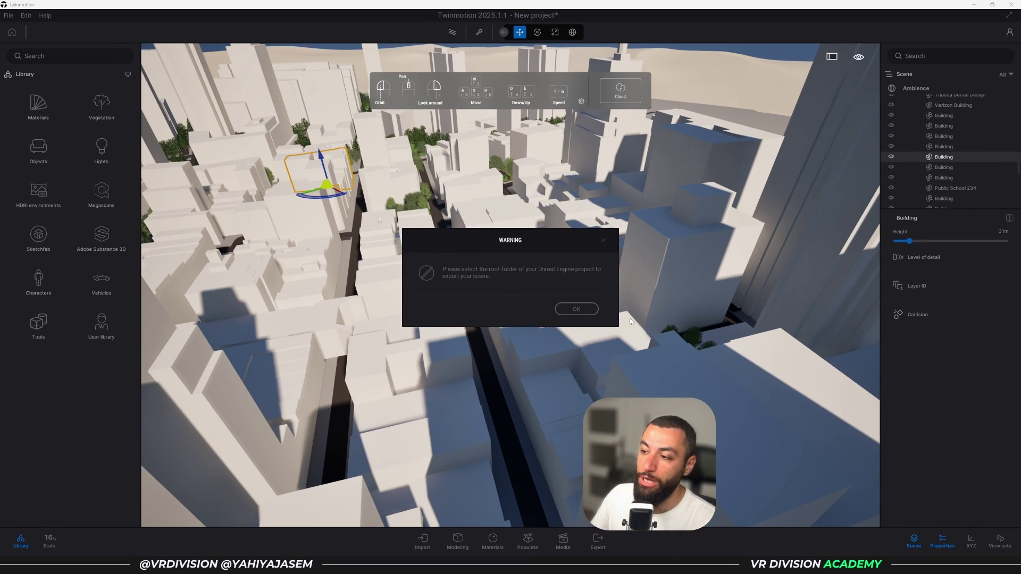
{"action": "left_click", "coordinate": [576, 309]}
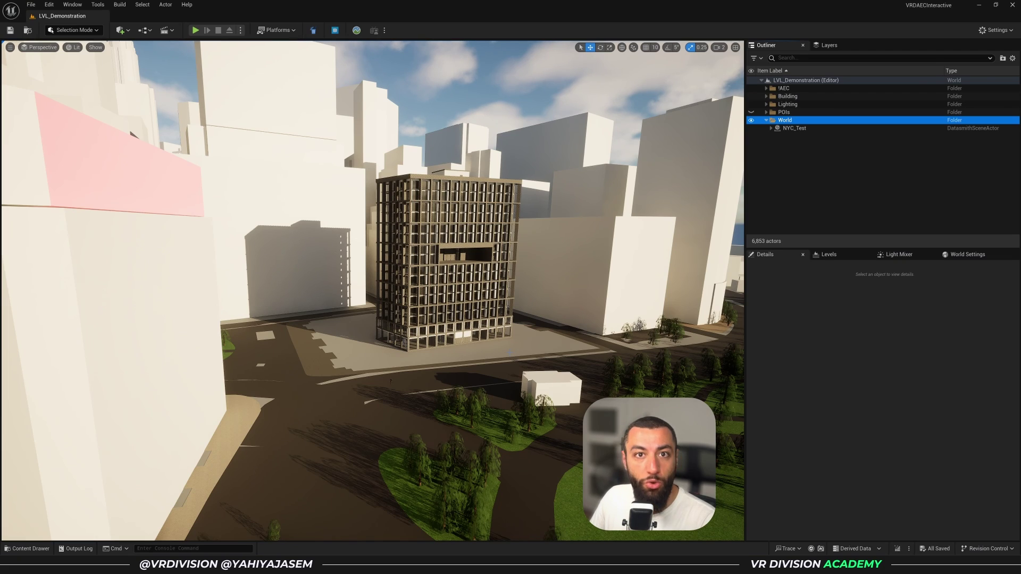
Switch to the Unreal Engine project and open its top-level Content folder in the Content Drawer.
{"action": "right_click_drag", "start_coordinate": [509, 349], "coordinate": [529, 360]}
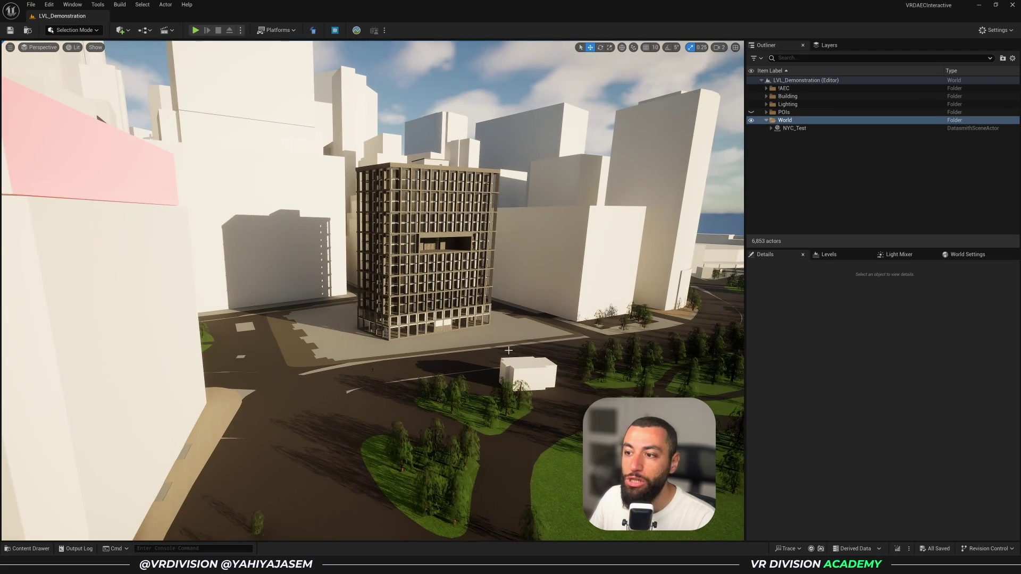
{"action": "key", "text": "ctrl+space"}
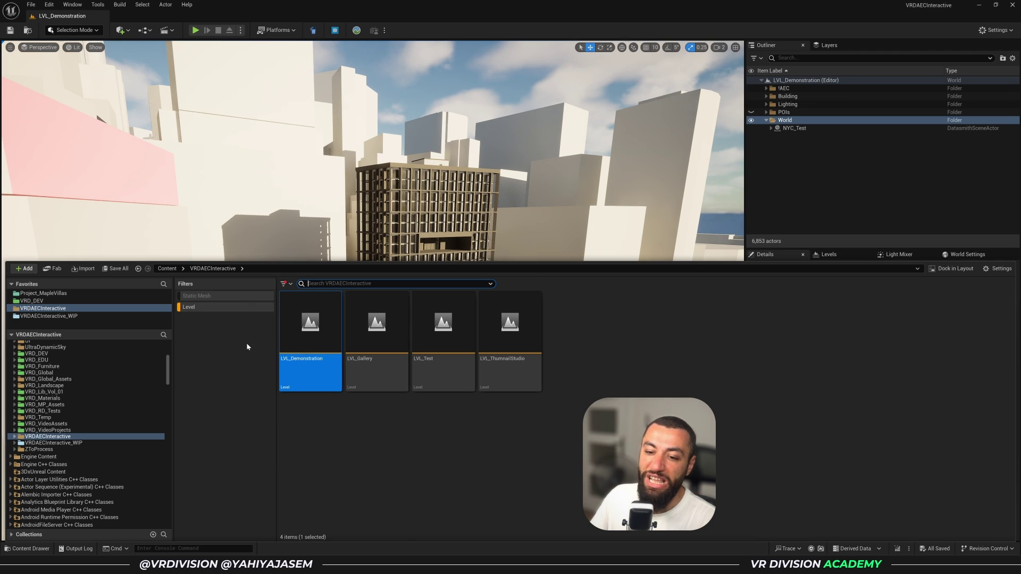
{"action": "scroll", "coordinate": [69, 387], "scroll_direction": "up", "scroll_amount": 6}
{"action": "scroll", "coordinate": [65, 390], "scroll_direction": "up", "scroll_amount": 3}
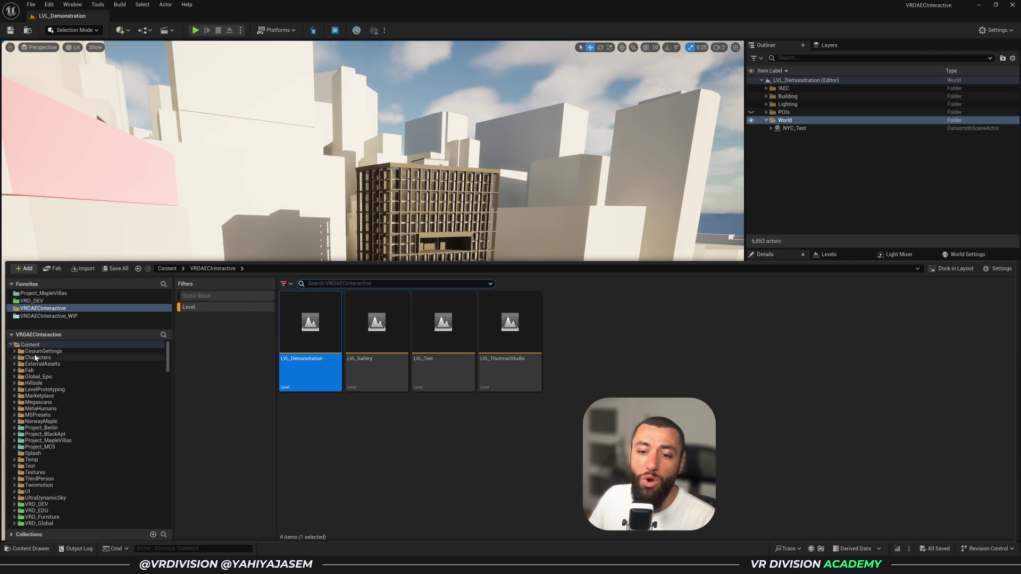
{"action": "left_click", "coordinate": [33, 343]}
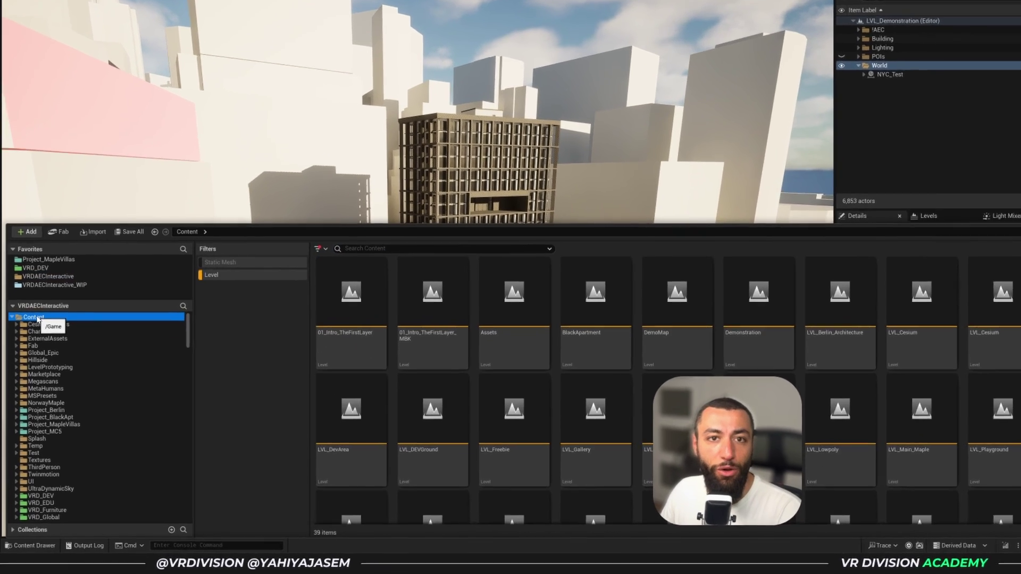
Show the project's Content folder in File Explorer and go up to the project root folder 02_VRD_AEC_Interactive.
{"action": "right_click", "coordinate": [36, 317]}
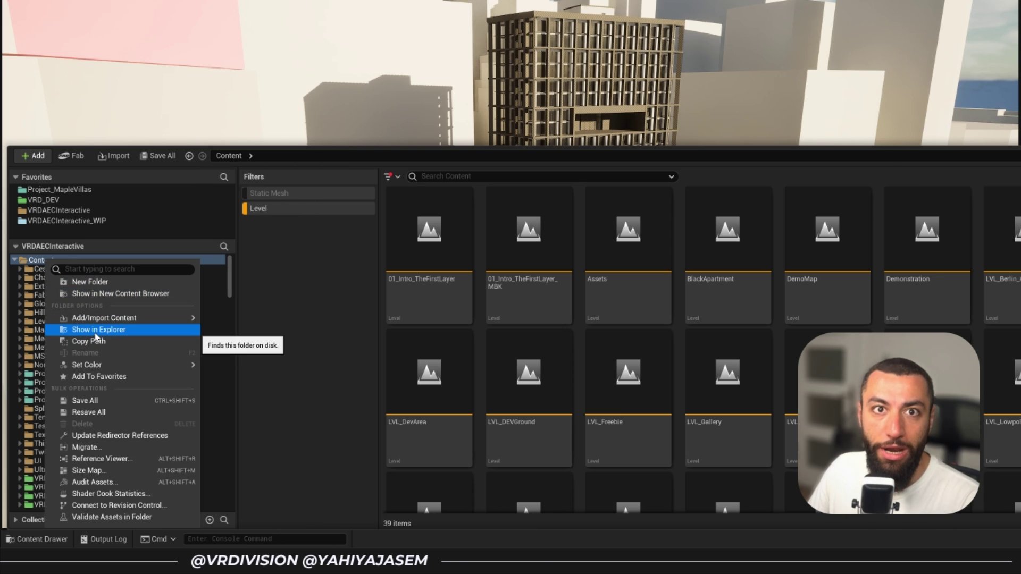
{"action": "left_click", "coordinate": [67, 329]}
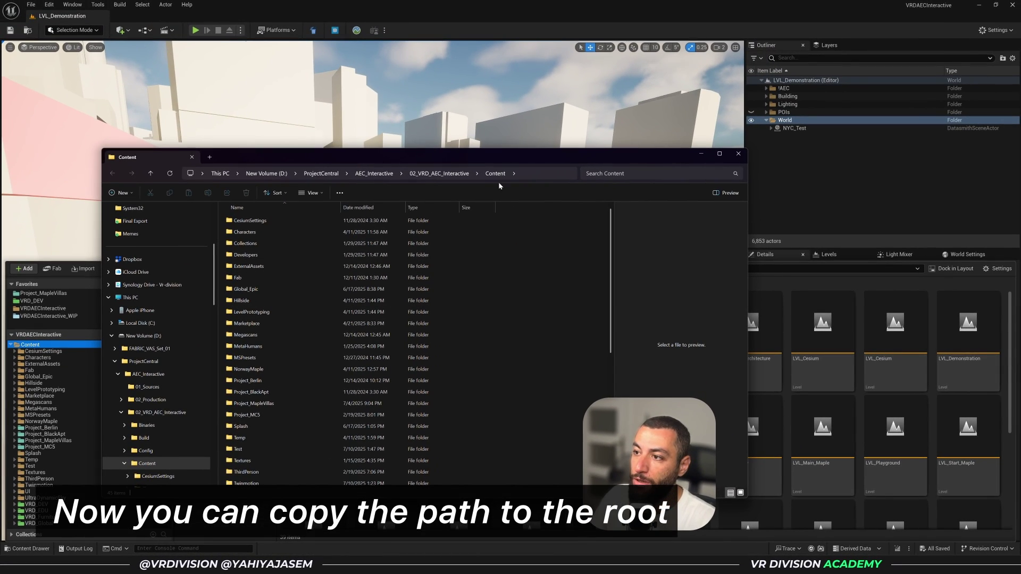
{"action": "left_click", "coordinate": [454, 176]}
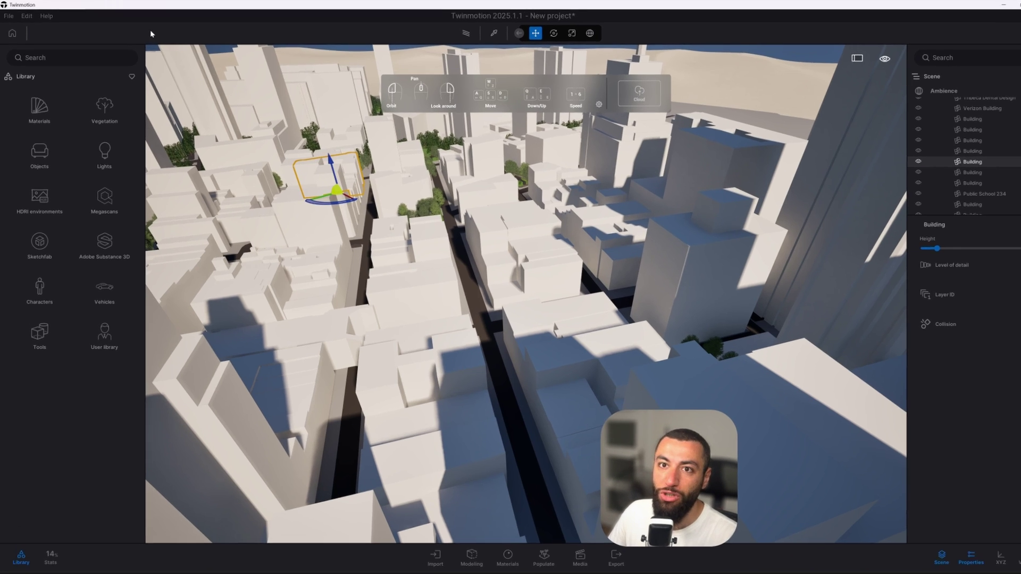
Switch to Twinmotion, start a Standard Datasmith export and point its destination to the 02_VRD_AEC_Interactive folder open in File Explorer.
{"action": "left_click", "coordinate": [8, 16]}
{"action": "mouse_move", "coordinate": [69, 163]}
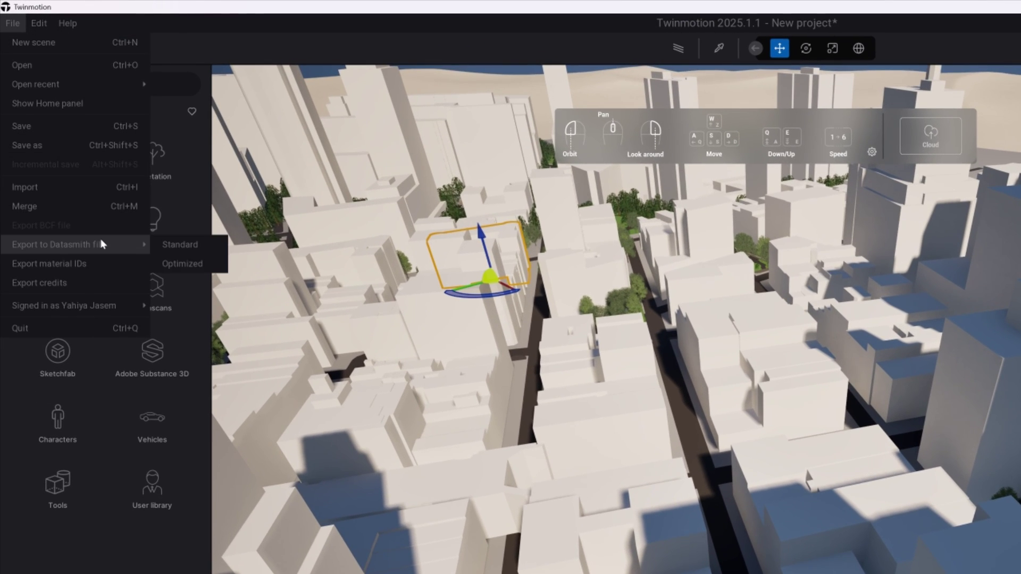
{"action": "left_click", "coordinate": [175, 246]}
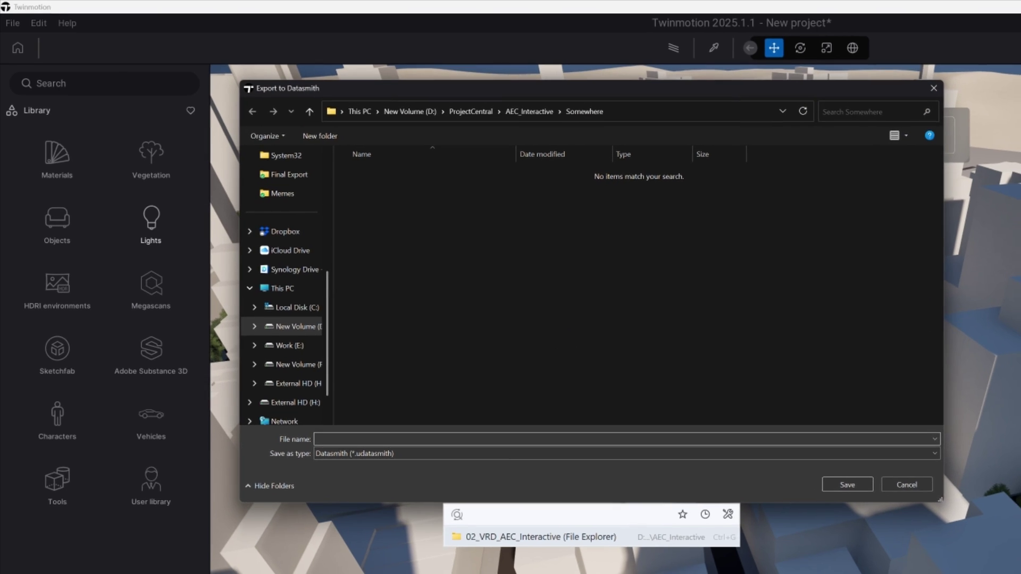
{"action": "key", "text": "alt+Tab"}
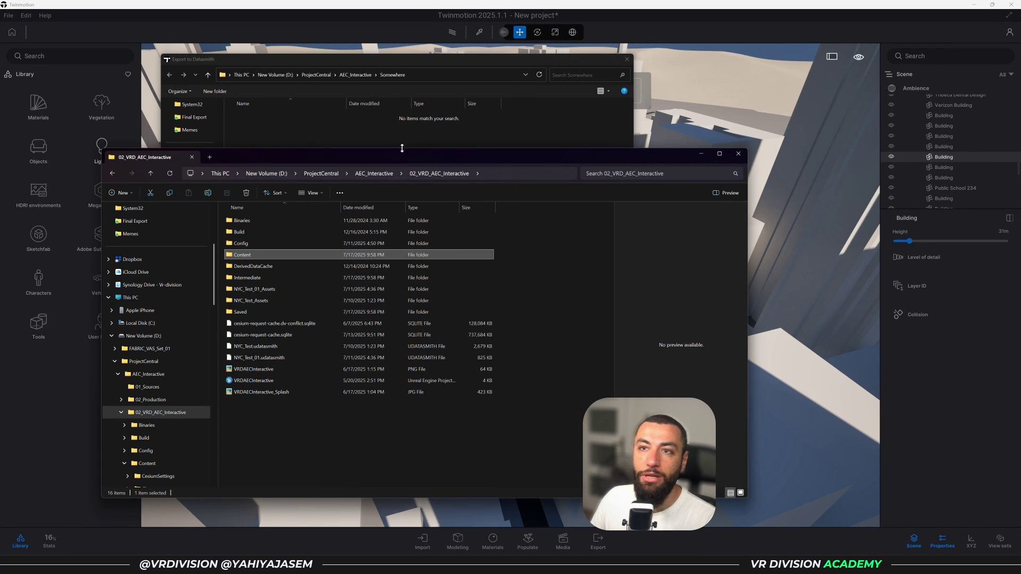
{"action": "left_click", "coordinate": [420, 59]}
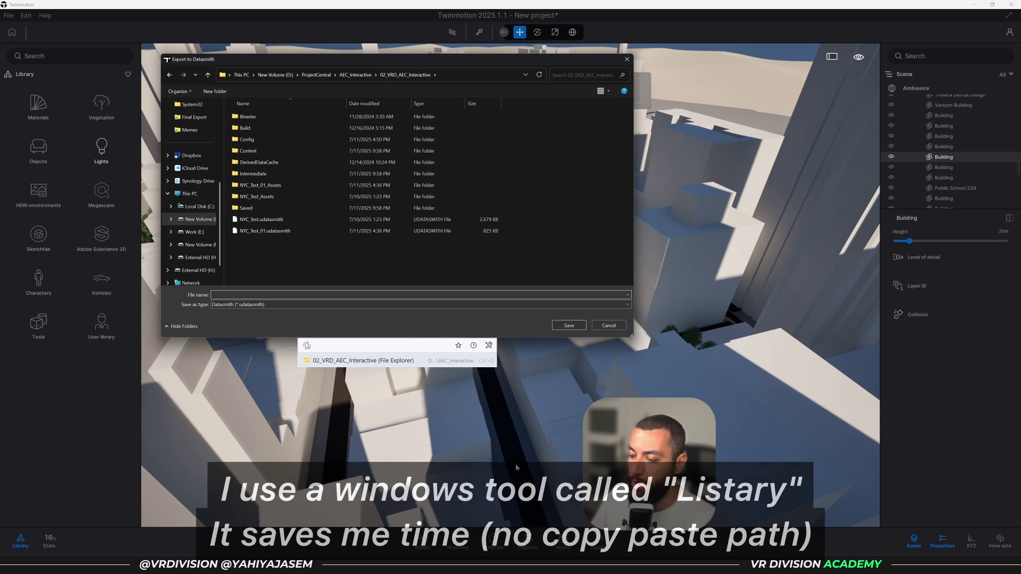
Point the Datasmith export destination to the parent AEC_Interactive folder through File Explorer.
{"action": "key", "text": "alt+Tab"}
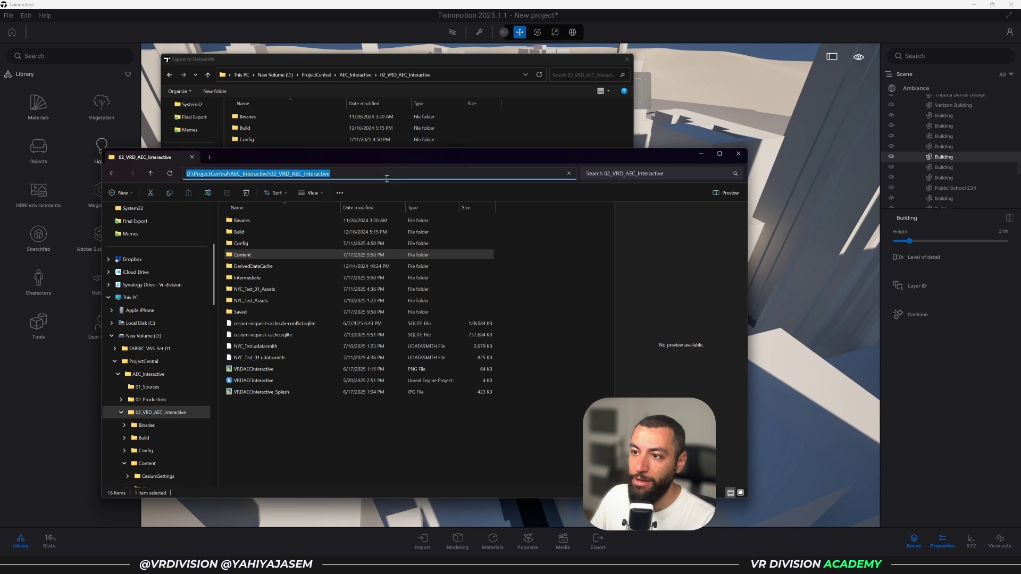
{"action": "left_click", "coordinate": [374, 173]}
{"action": "left_click", "coordinate": [490, 65]}
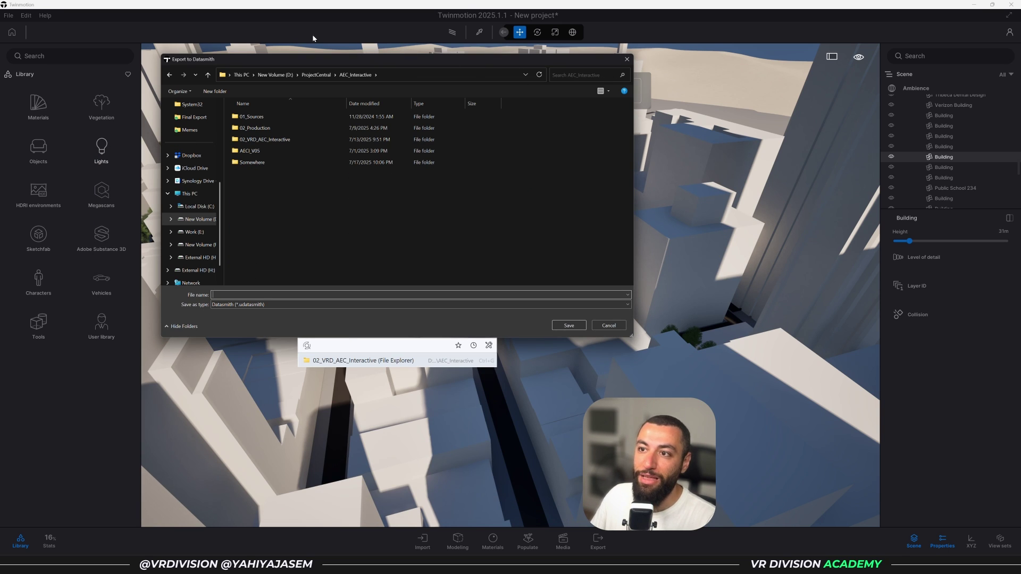
Open 02_VRD_AEC_Interactive in File Explorer, make it the export destination and save the Datasmith export as NYC_BigApple.
{"action": "key", "text": "alt+Tab"}
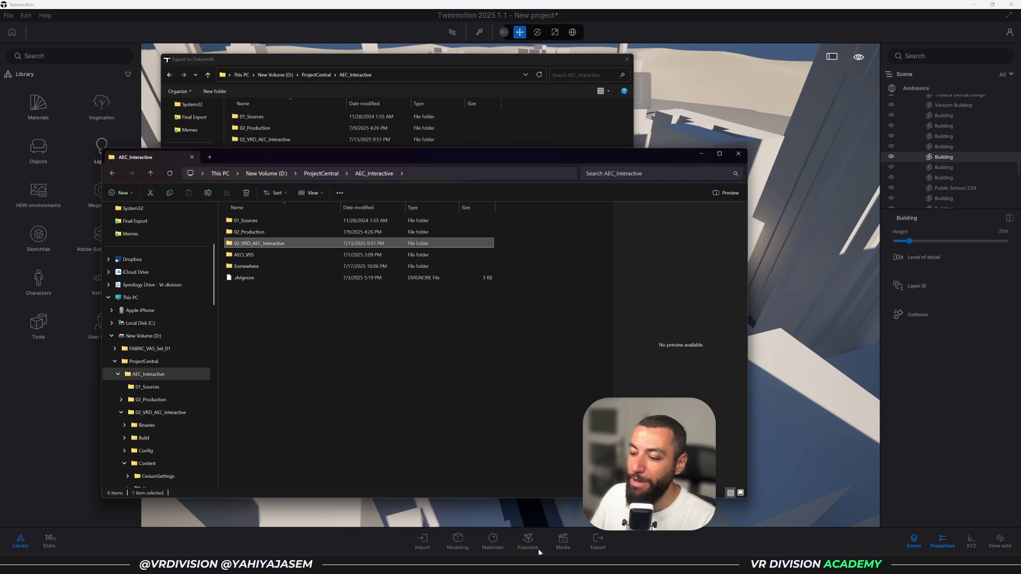
{"action": "left_click", "coordinate": [520, 170]}
{"action": "left_click", "coordinate": [486, 352]}
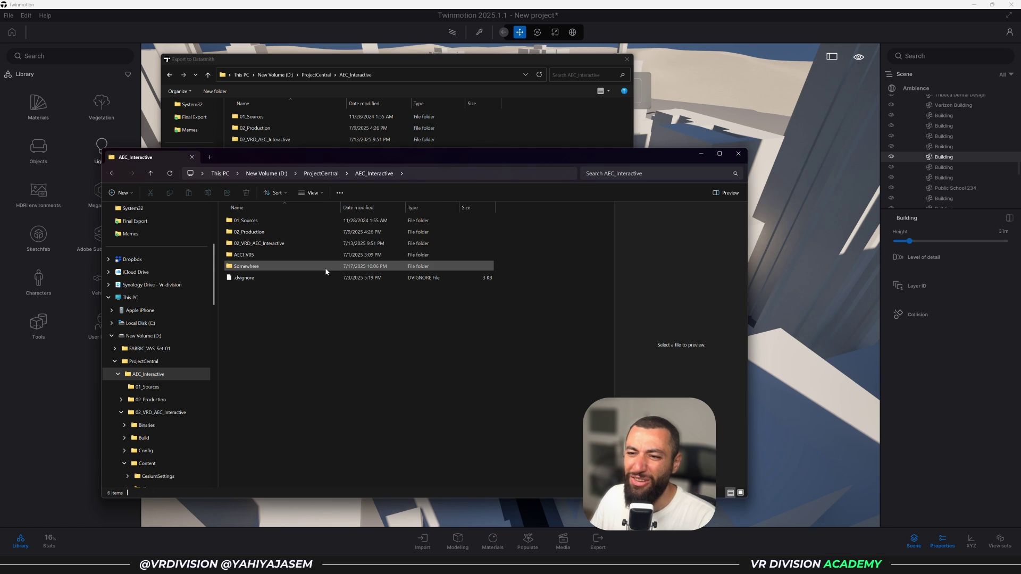
{"action": "double_click", "coordinate": [292, 245]}
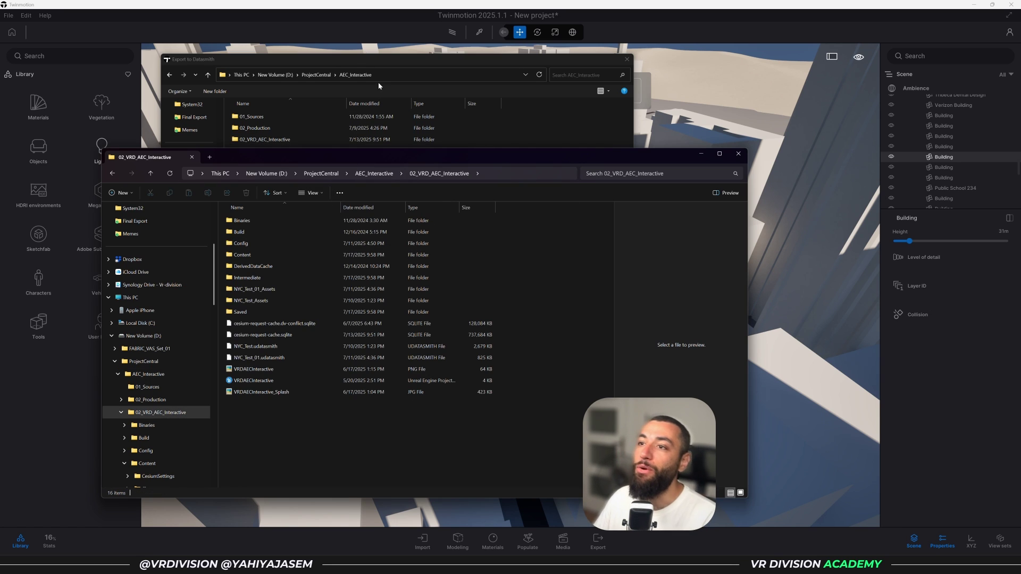
{"action": "left_click", "coordinate": [326, 62]}
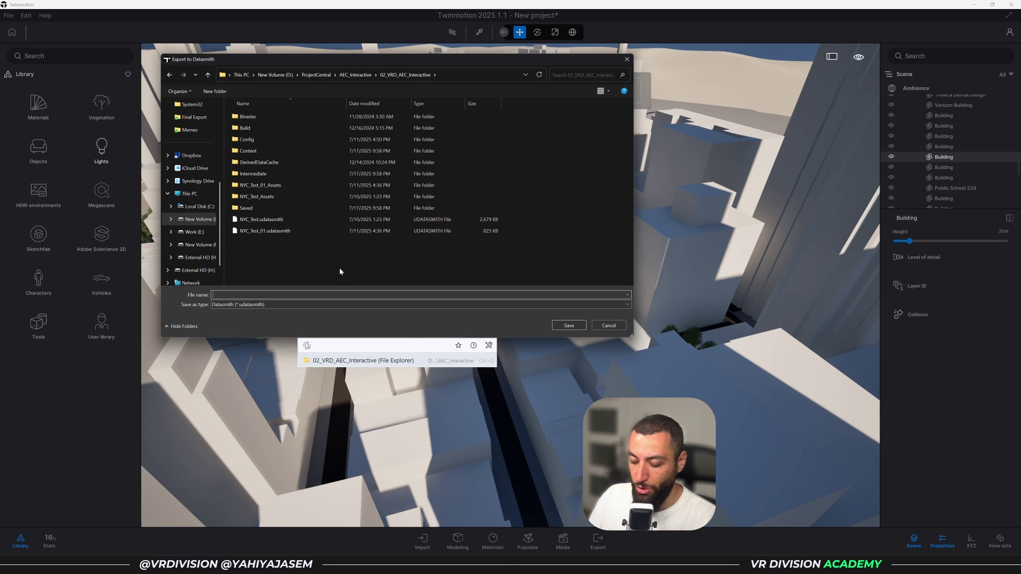
{"action": "type", "text": "NYC_BigApple"}
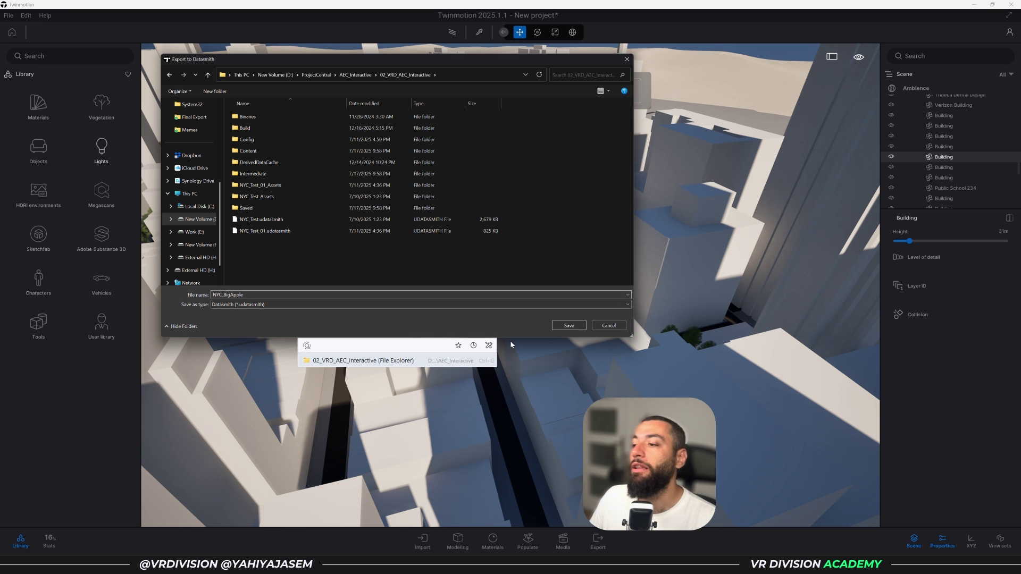
{"action": "left_click", "coordinate": [568, 325]}
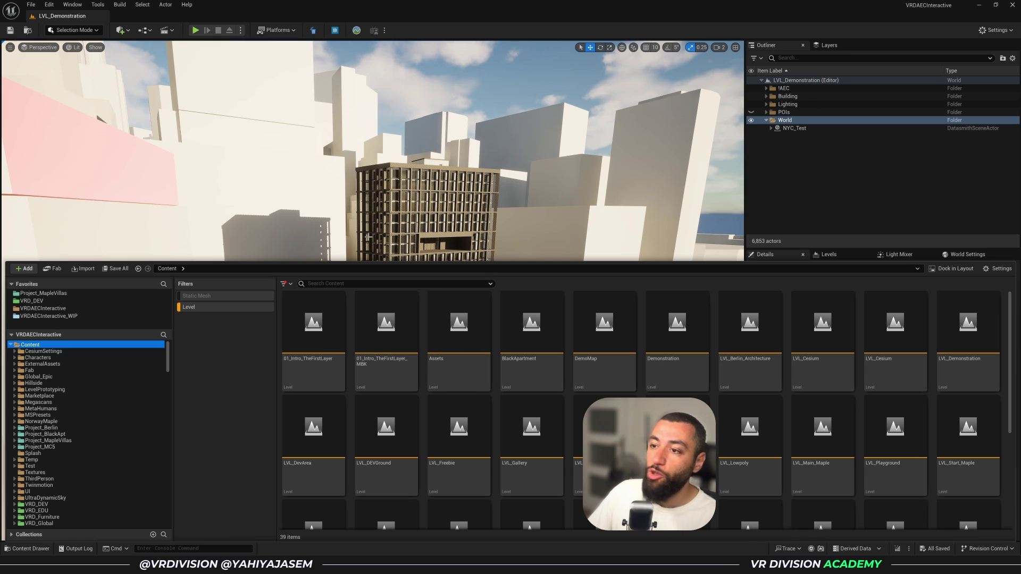
Switch to Unreal Engine, check the Datasmith plugins by searching the plugin list for "datas", and return to the LVL_Demonstration level.
{"action": "left_click", "coordinate": [367, 237]}
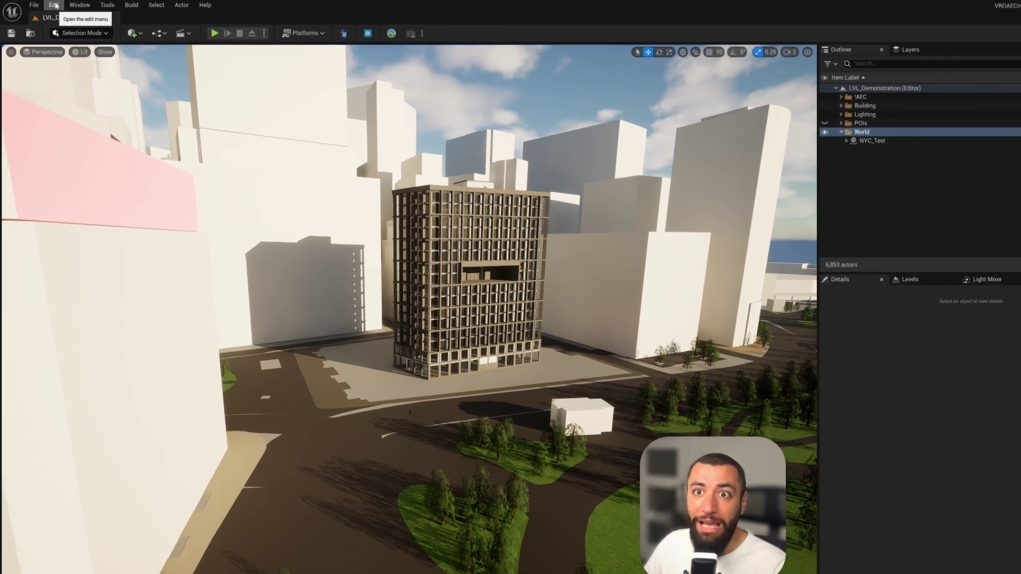
{"action": "left_click", "coordinate": [49, 5]}
{"action": "left_click", "coordinate": [63, 146]}
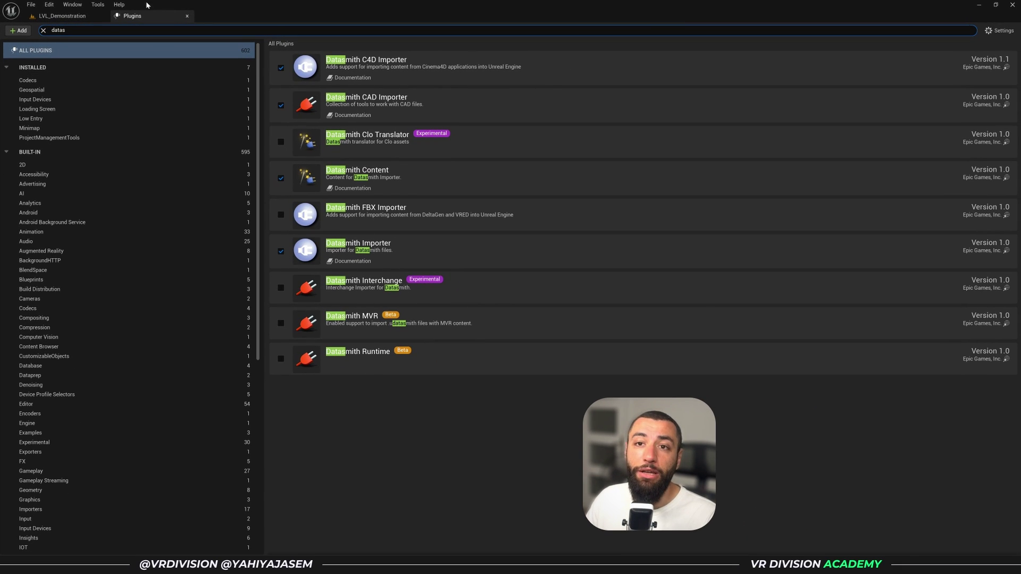
{"action": "left_click", "coordinate": [69, 22]}
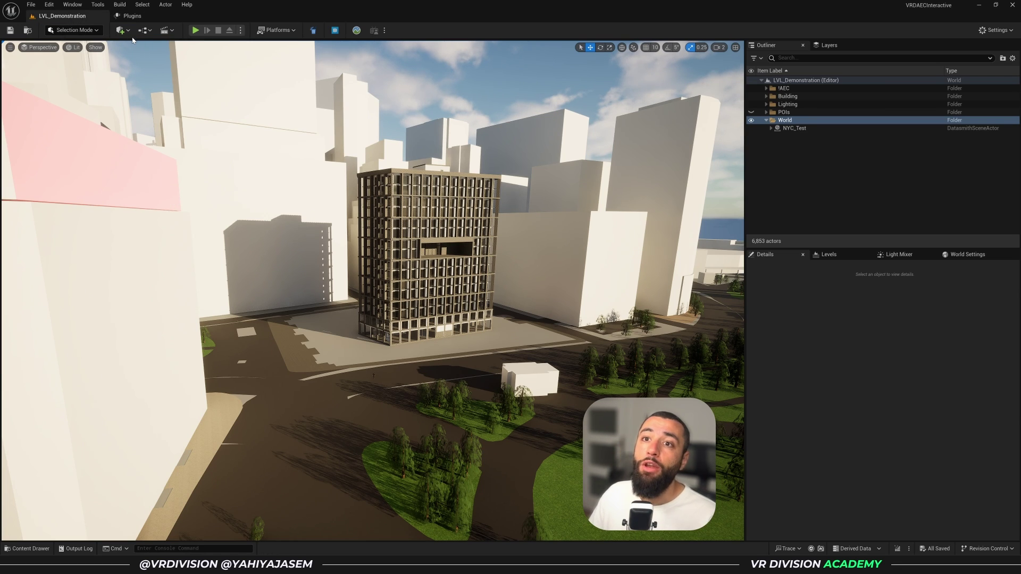
Start a Datasmith file import and open NYC_BigApple.udatasmith from the 02_VRD_AEC_Interactive folder.
{"action": "left_click", "coordinate": [121, 31]}
{"action": "mouse_move", "coordinate": [150, 106]}
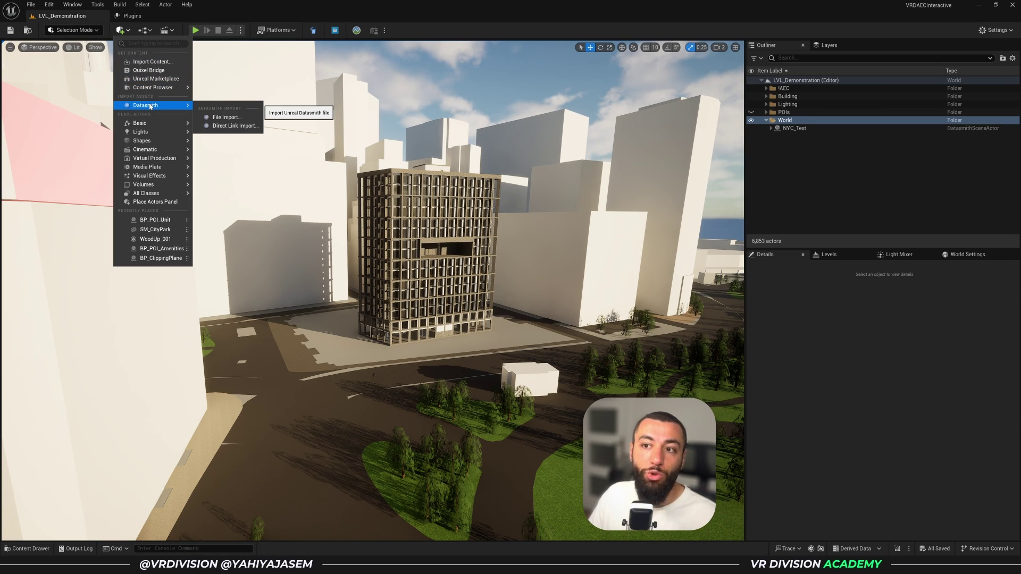
{"action": "left_click", "coordinate": [220, 118]}
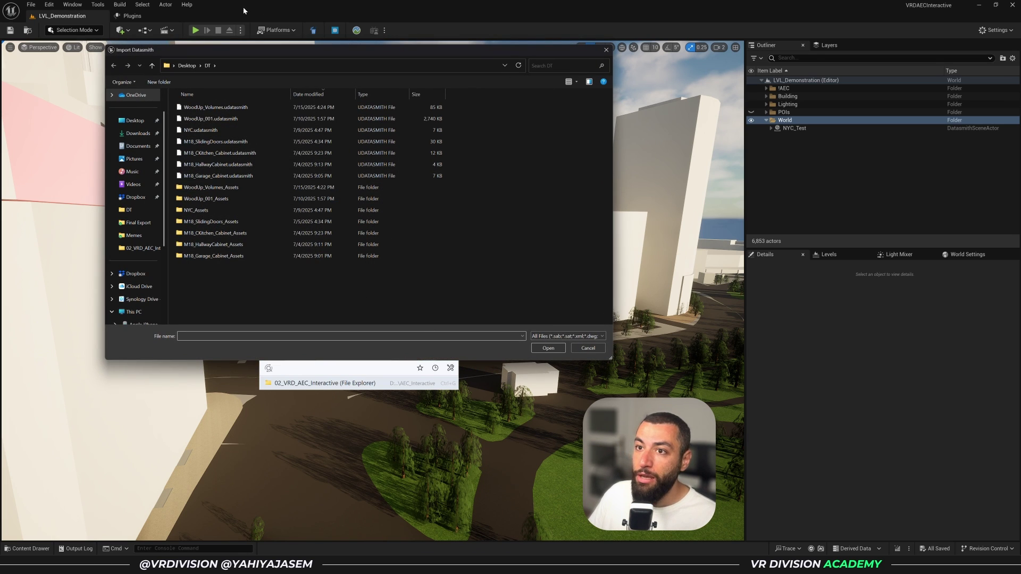
{"action": "left_click_drag", "start_coordinate": [226, 48], "coordinate": [275, 59]}
{"action": "key", "text": "alt+Tab"}
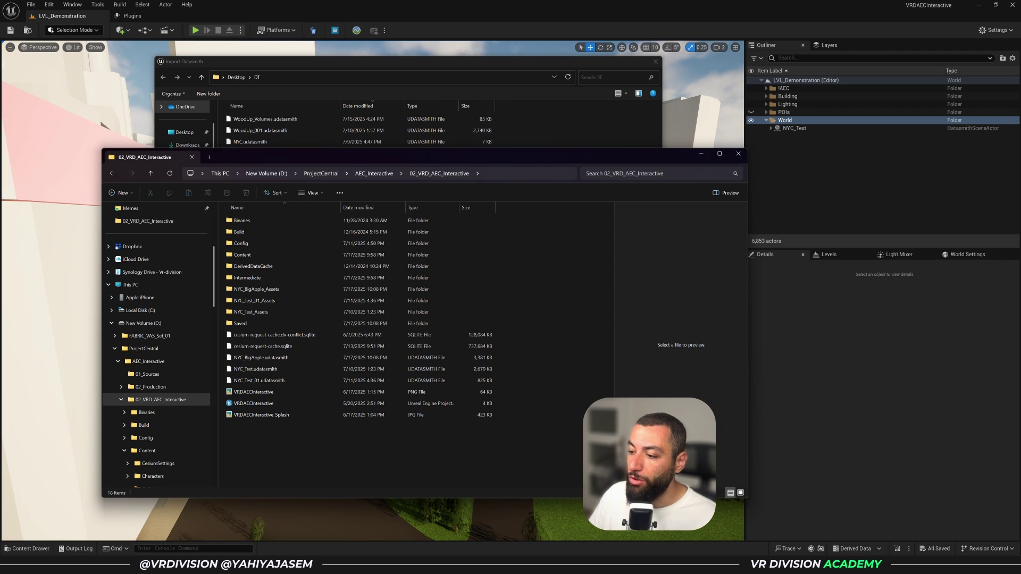
{"action": "left_click", "coordinate": [581, 138]}
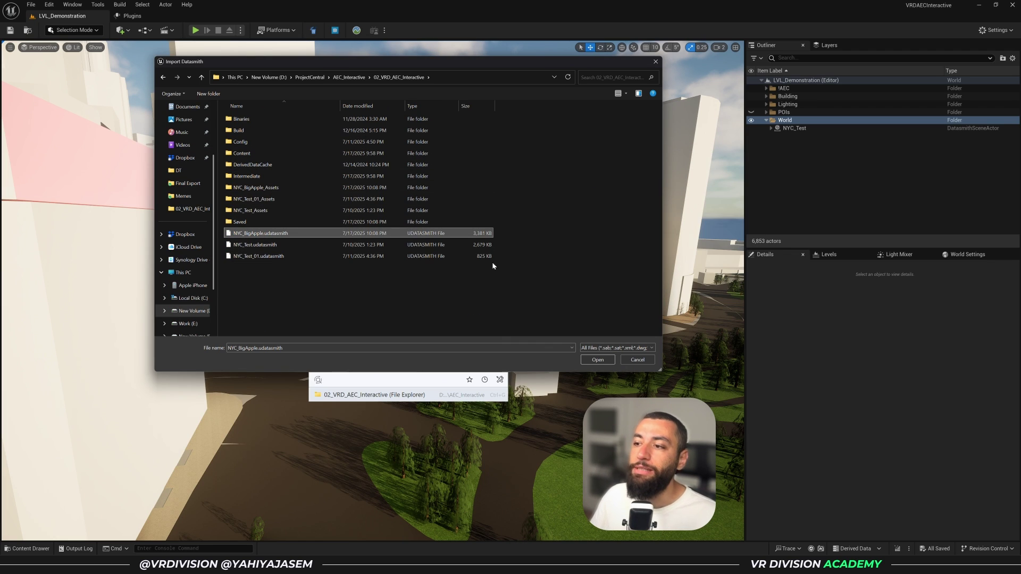
{"action": "key", "text": "Return"}
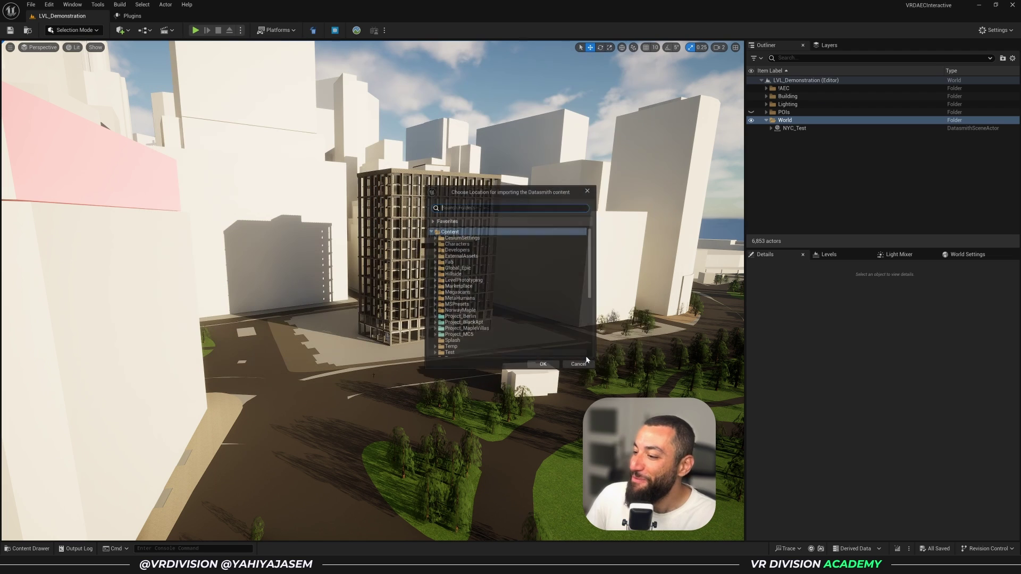
Set the DT folder inside Test as the location for the imported Datasmith content.
{"action": "scroll", "coordinate": [482, 278], "scroll_direction": "down", "scroll_amount": 2}
{"action": "scroll", "coordinate": [481, 277], "scroll_direction": "down", "scroll_amount": 4}
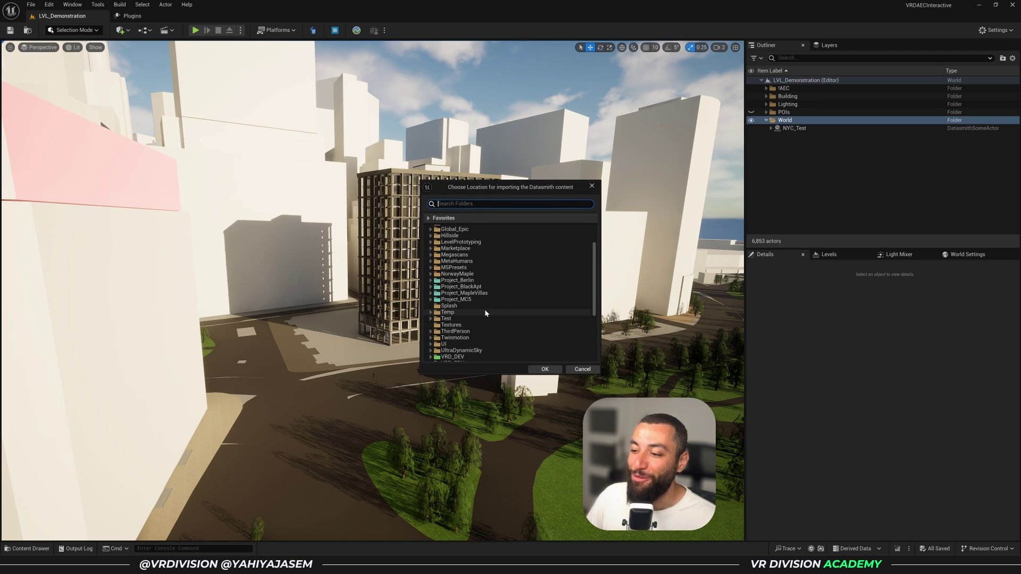
{"action": "scroll", "coordinate": [476, 303], "scroll_direction": "up", "scroll_amount": 6}
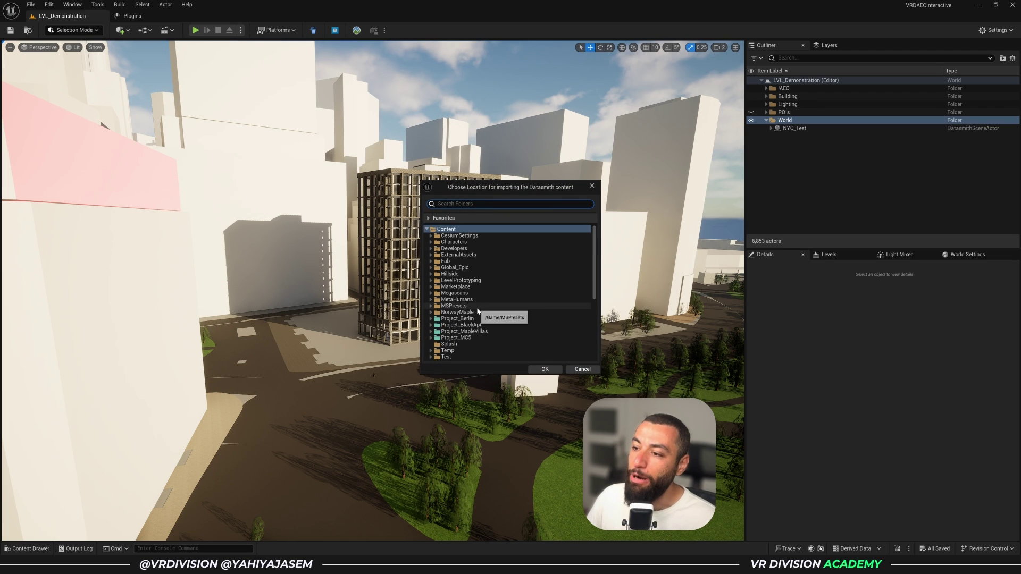
{"action": "scroll", "coordinate": [477, 308], "scroll_direction": "down", "scroll_amount": 5}
{"action": "scroll", "coordinate": [477, 308], "scroll_direction": "down", "scroll_amount": 1}
{"action": "left_click", "coordinate": [481, 282]}
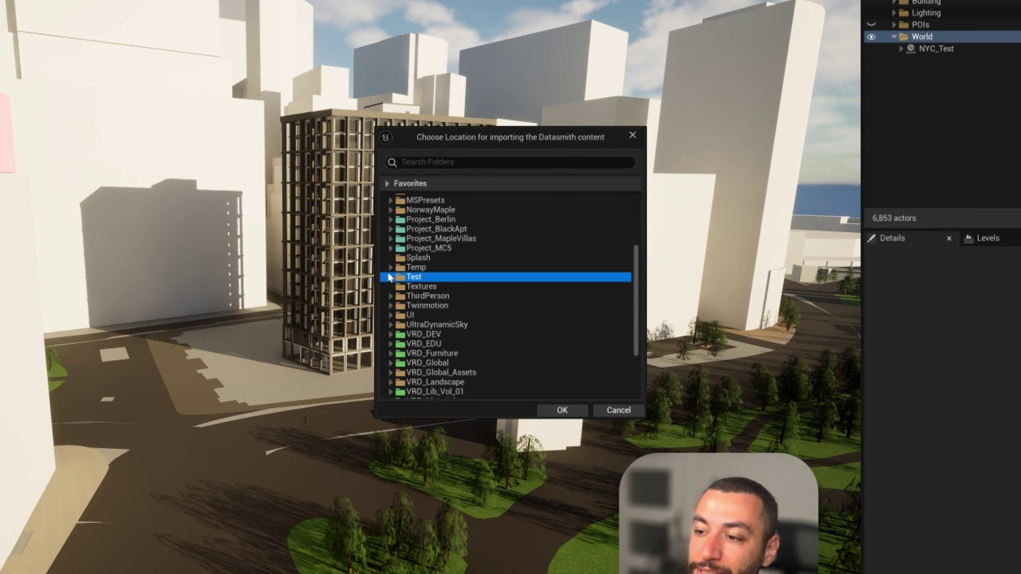
{"action": "left_click", "coordinate": [430, 281]}
{"action": "left_click", "coordinate": [425, 286]}
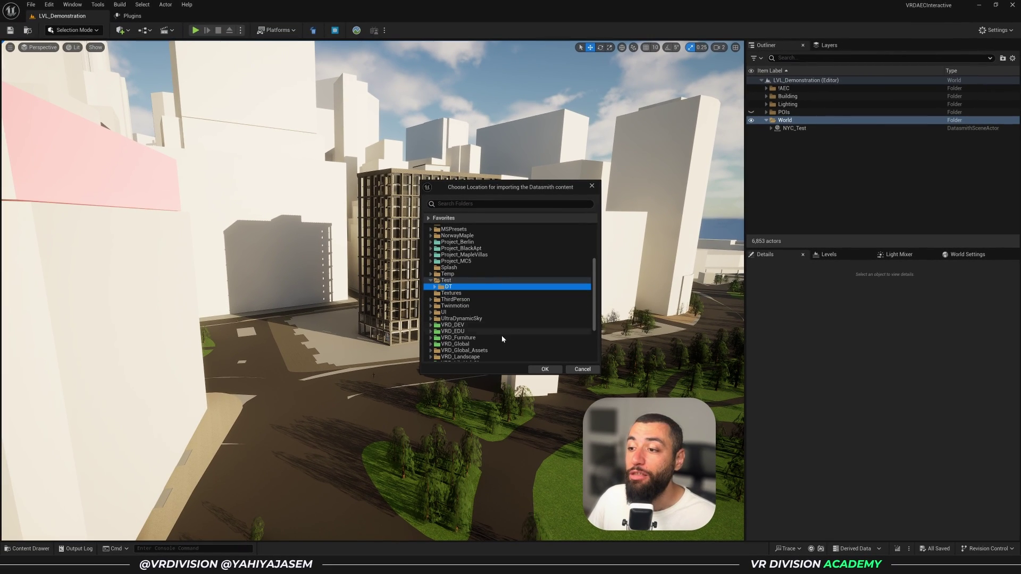
{"action": "left_click", "coordinate": [553, 388]}
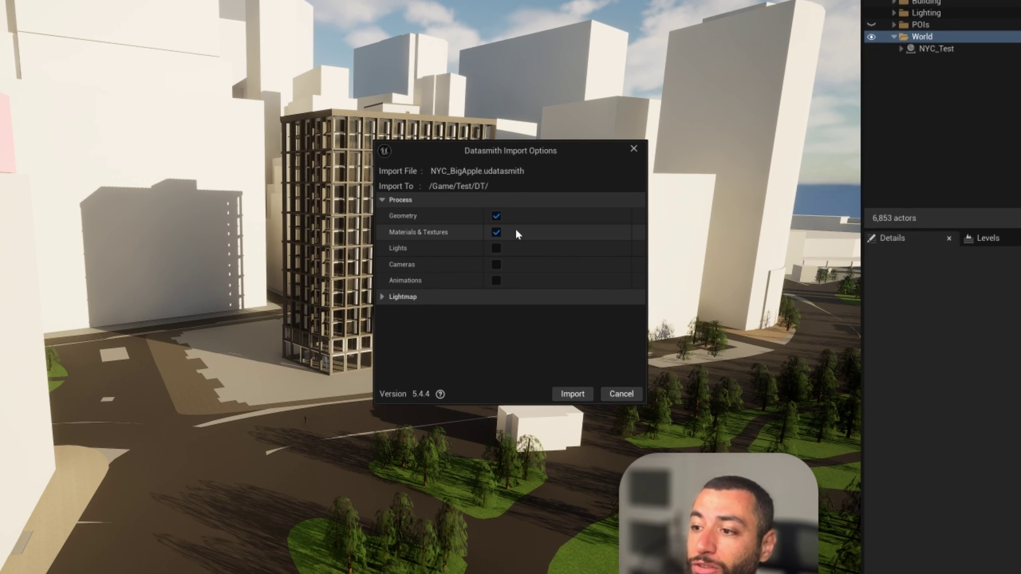
Import the Datasmith scene with only Geometry and Materials & Textures enabled, and view the imported city in the level.
{"action": "left_click", "coordinate": [568, 394]}
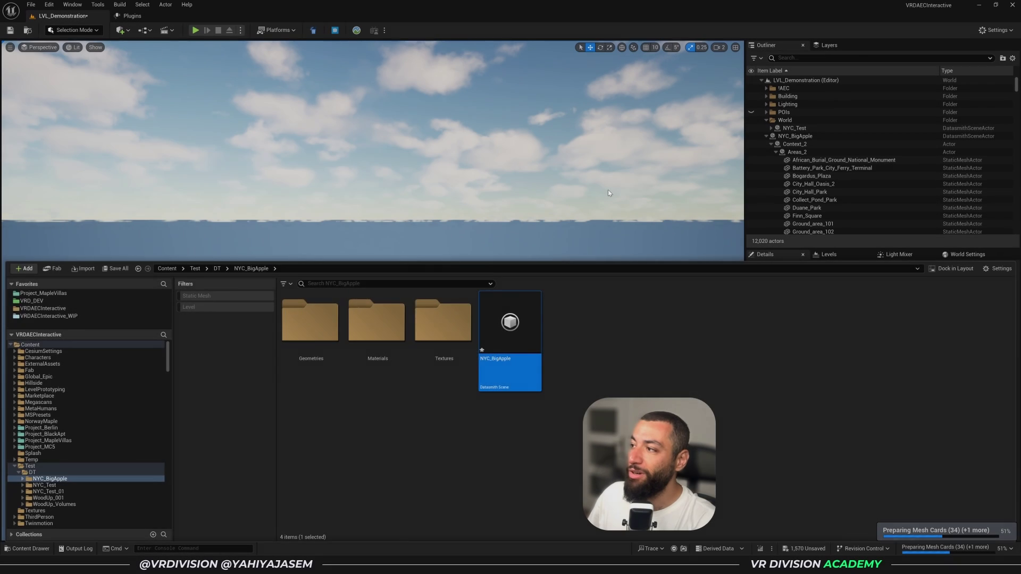
{"action": "left_click", "coordinate": [608, 191]}
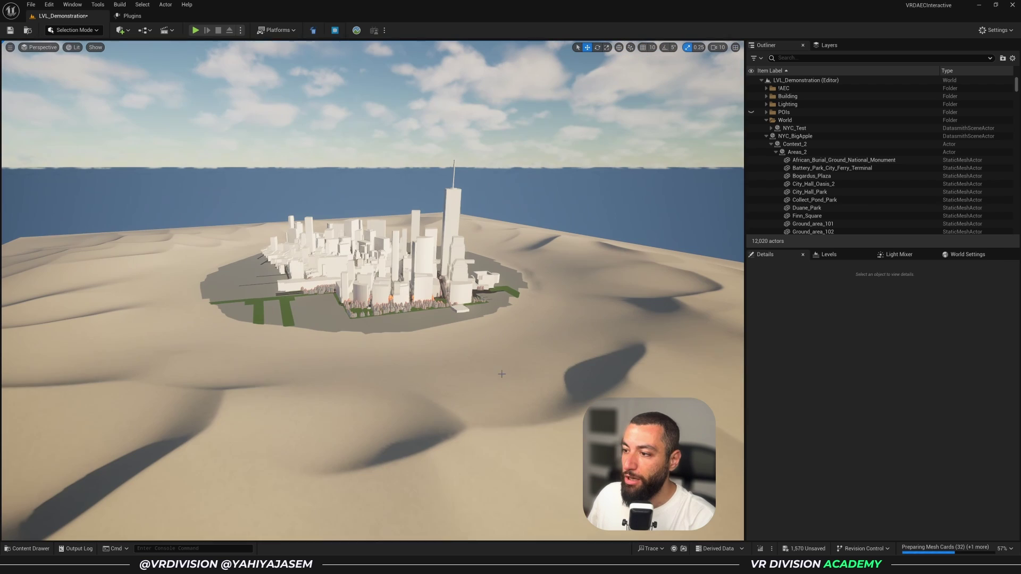
{"action": "left_click", "coordinate": [608, 300]}
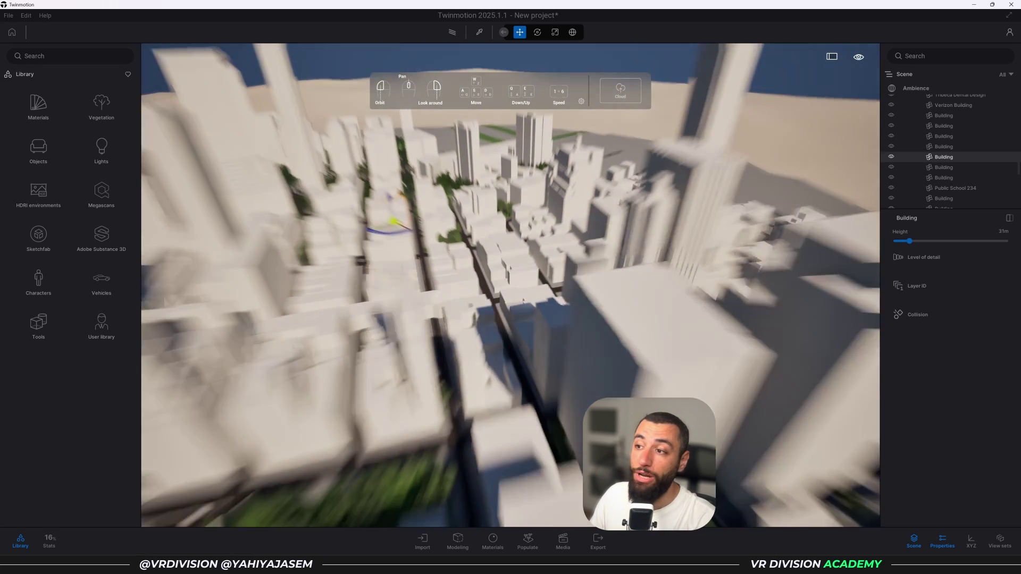
Switch back to Twinmotion and delete the Starting Ground and Starting Landscape from the scene graph.
{"action": "scroll", "coordinate": [723, 203], "scroll_direction": "down", "scroll_amount": 5}
{"action": "left_click", "coordinate": [724, 203]}
{"action": "scroll", "coordinate": [724, 203], "scroll_direction": "down", "scroll_amount": 3}
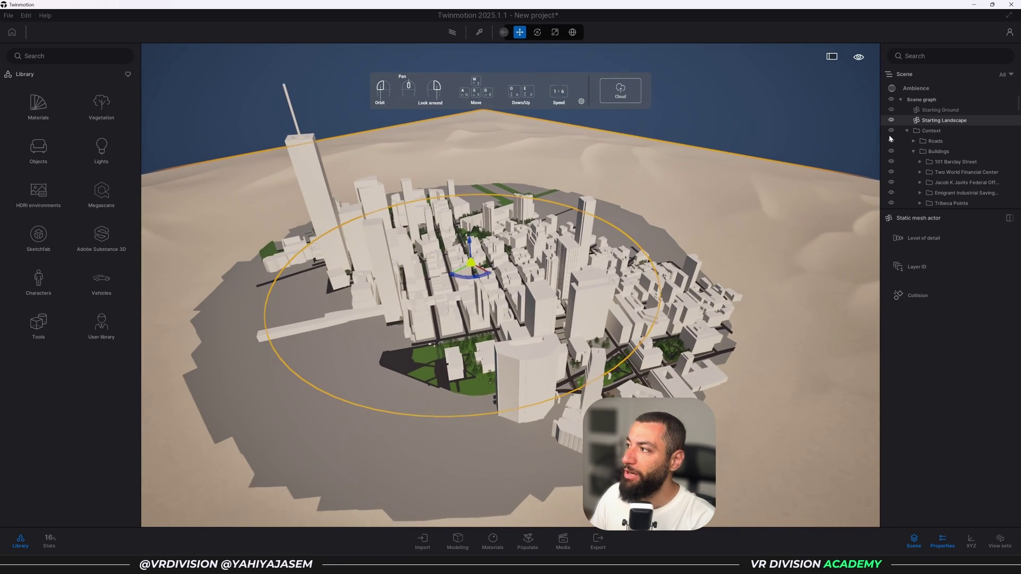
{"action": "left_click", "coordinate": [937, 122]}
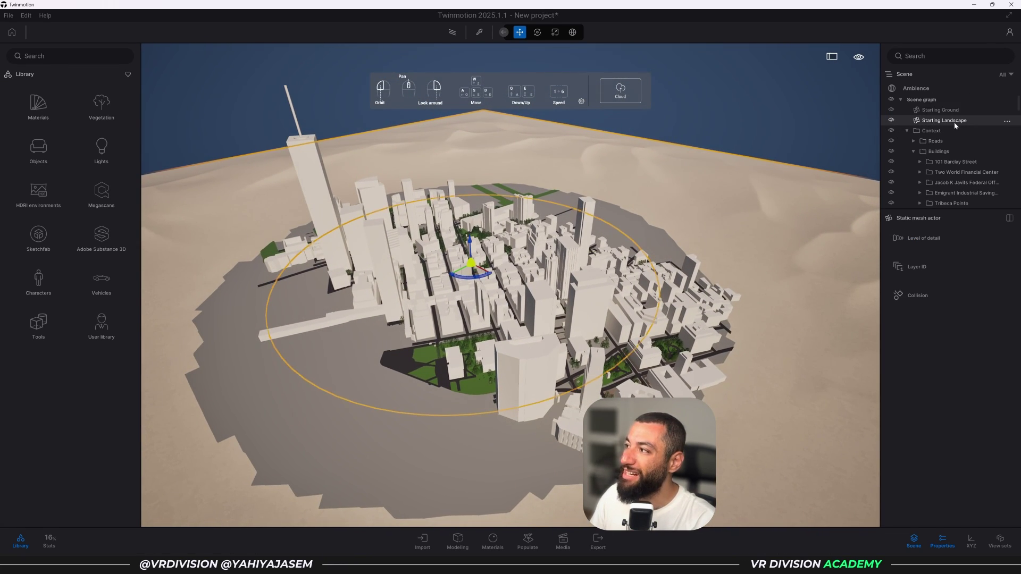
{"action": "left_click", "coordinate": [952, 113], "text": "ctrl"}
{"action": "key", "text": "Delete"}
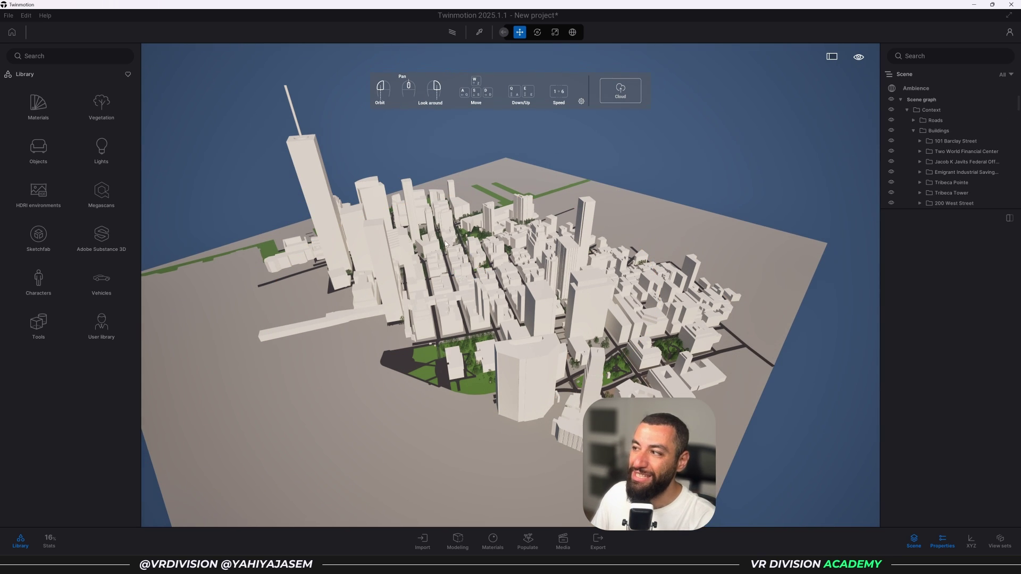
Collapse the Buildings group in the Twinmotion scene graph and inspect the Context, Roads, Trees, Areas and Ground entries individually.
{"action": "left_click", "coordinate": [921, 109]}
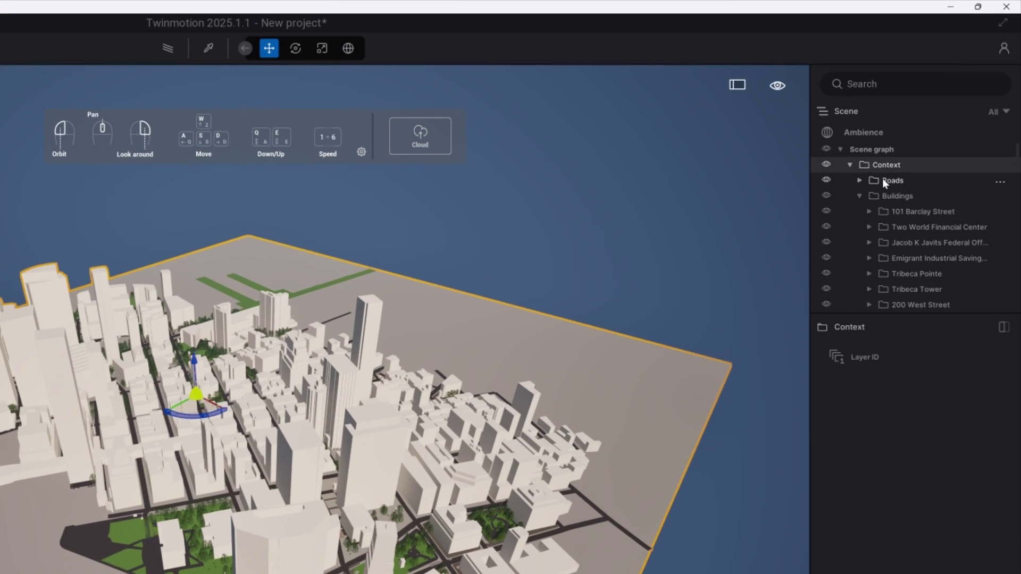
{"action": "left_click", "coordinate": [859, 196]}
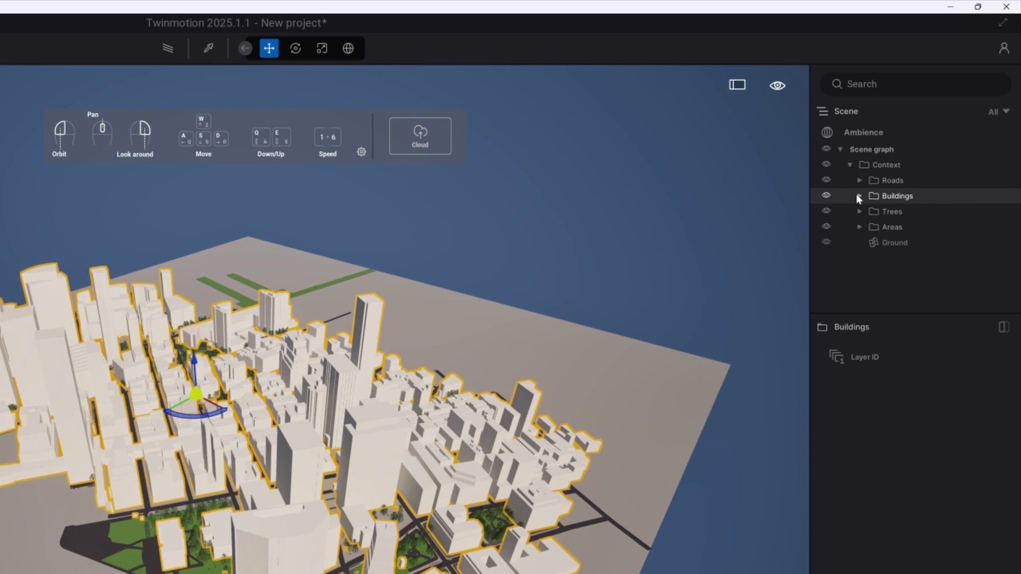
{"action": "left_click", "coordinate": [895, 182]}
{"action": "left_click", "coordinate": [915, 195]}
{"action": "left_click", "coordinate": [910, 210]}
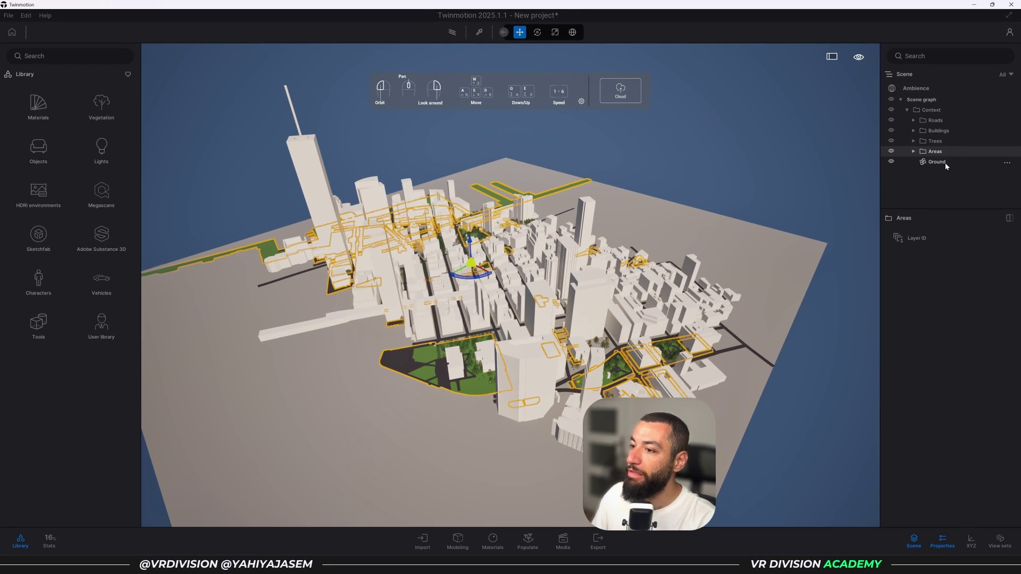
{"action": "left_click", "coordinate": [910, 241]}
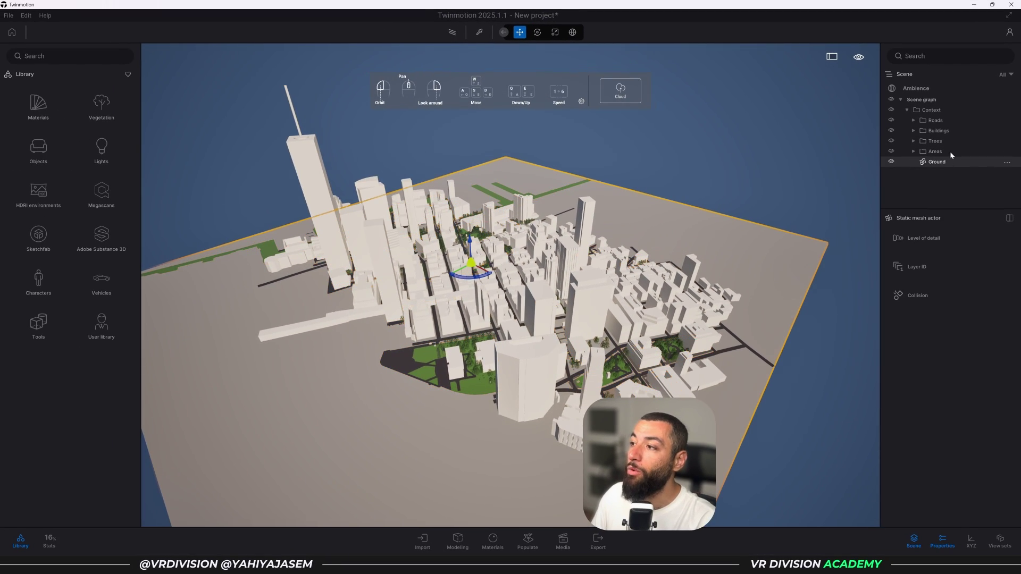
Switch back to Unreal Engine and delete the Starting_Ground and Starting_Landscape actors from the level, accepting the broken references for all.
{"action": "left_click", "coordinate": [976, 4]}
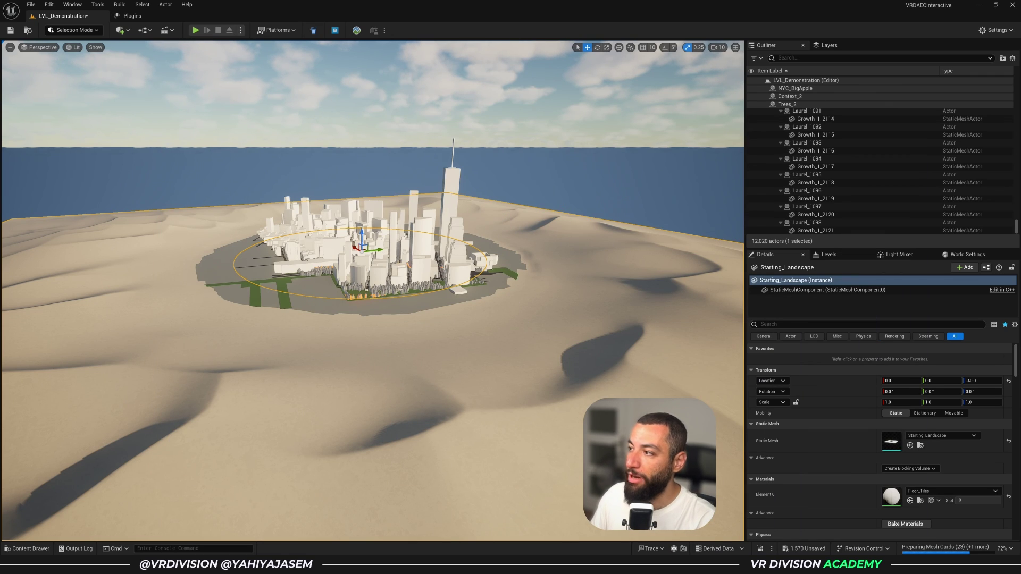
{"action": "key", "text": "e"}
{"action": "right_click_drag", "start_coordinate": [536, 301], "coordinate": [536, 343]}
{"action": "left_click", "coordinate": [791, 224], "text": "ctrl"}
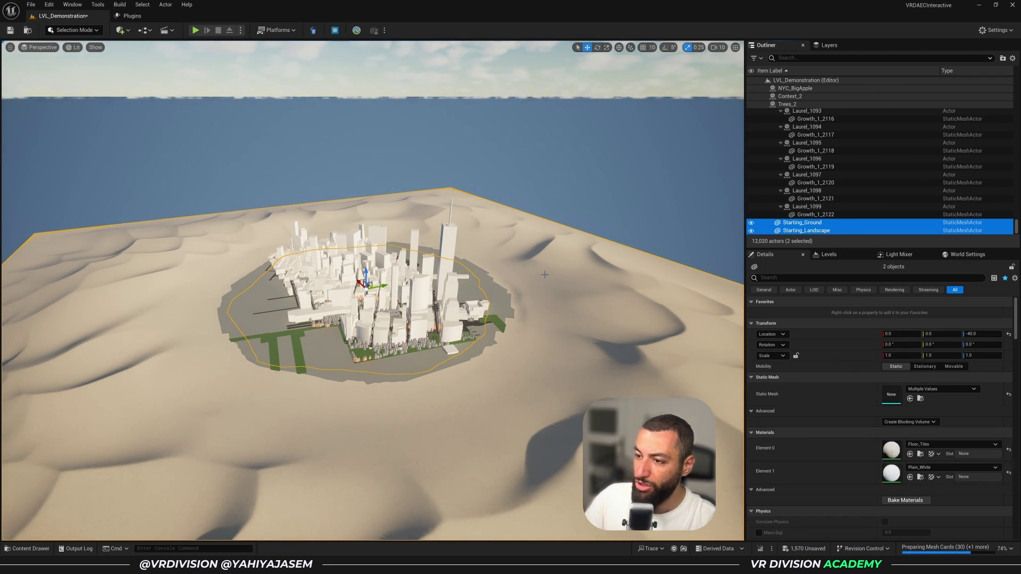
{"action": "key", "text": "Delete"}
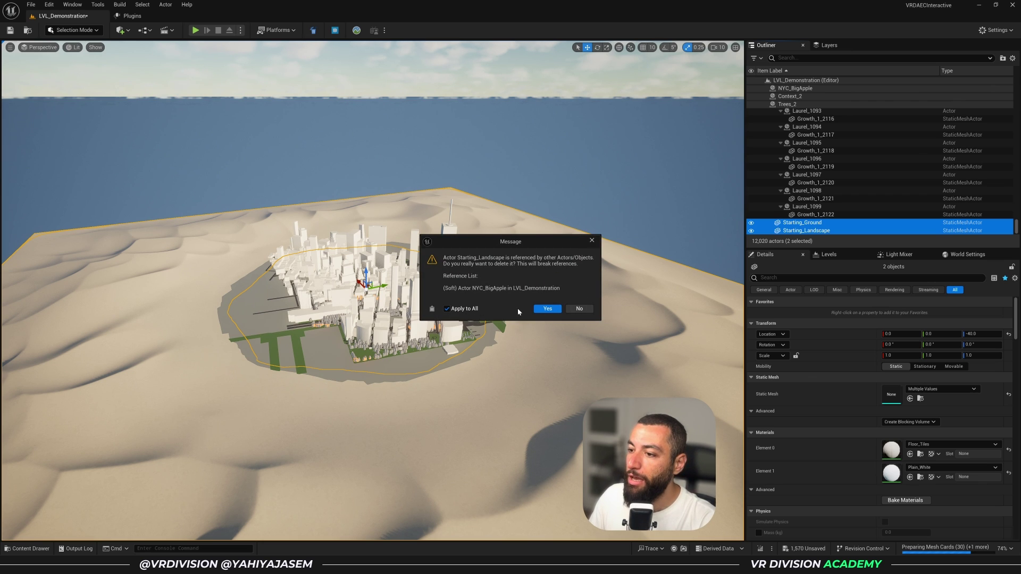
{"action": "left_click", "coordinate": [547, 309]}
Select the NYC_BigApple scene actor in the Outliner and collapse its entire nested hierarchy.
{"action": "left_click", "coordinate": [475, 342]}
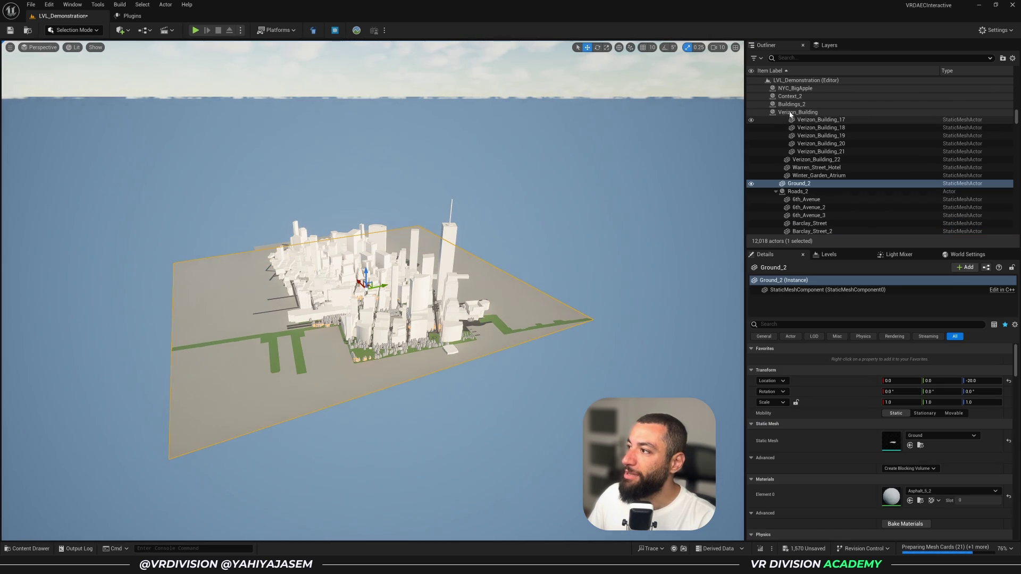
{"action": "scroll", "coordinate": [806, 186], "scroll_direction": "up", "scroll_amount": 15}
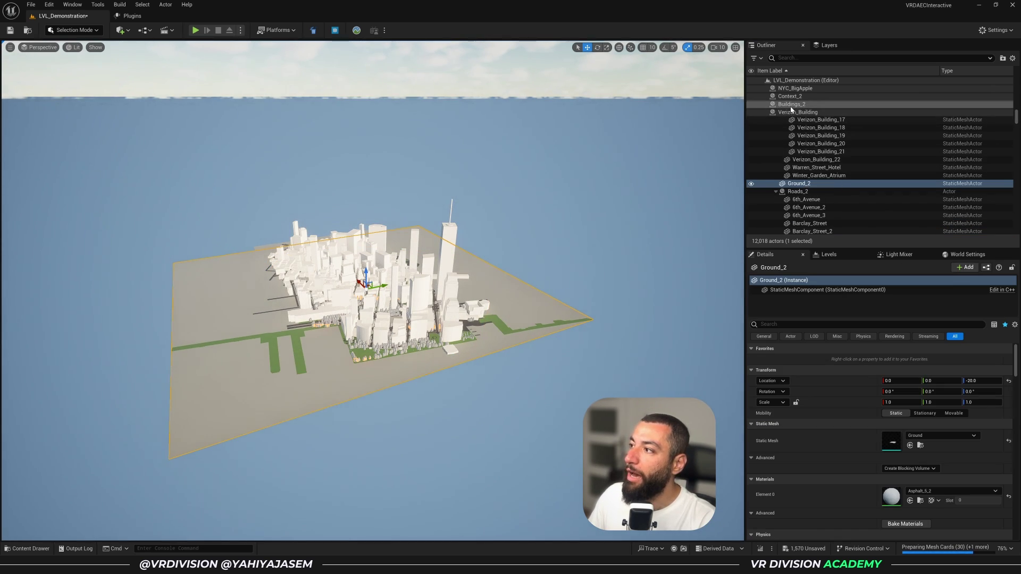
{"action": "left_click", "coordinate": [797, 133]}
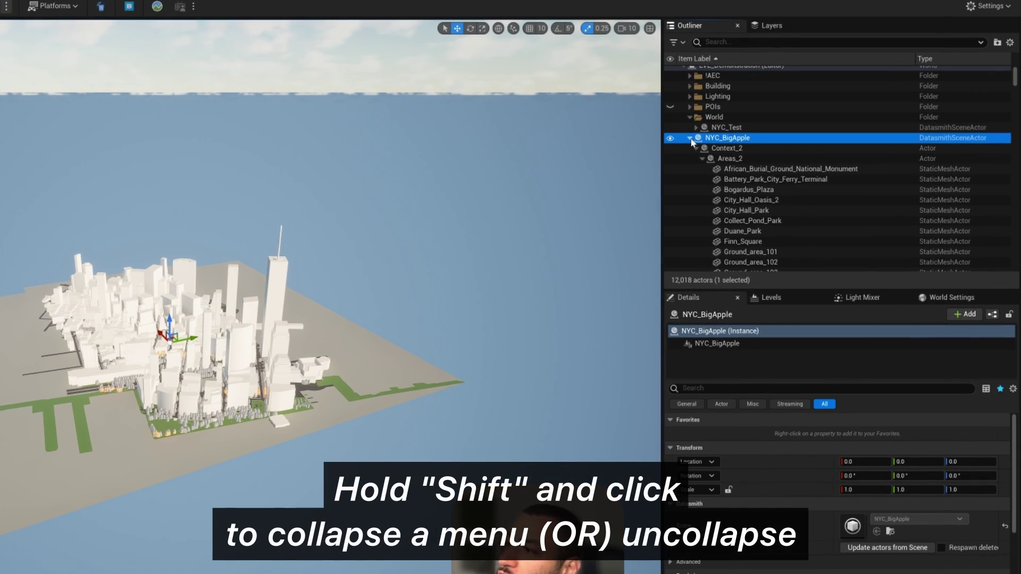
{"action": "left_click", "coordinate": [691, 139], "text": "shift"}
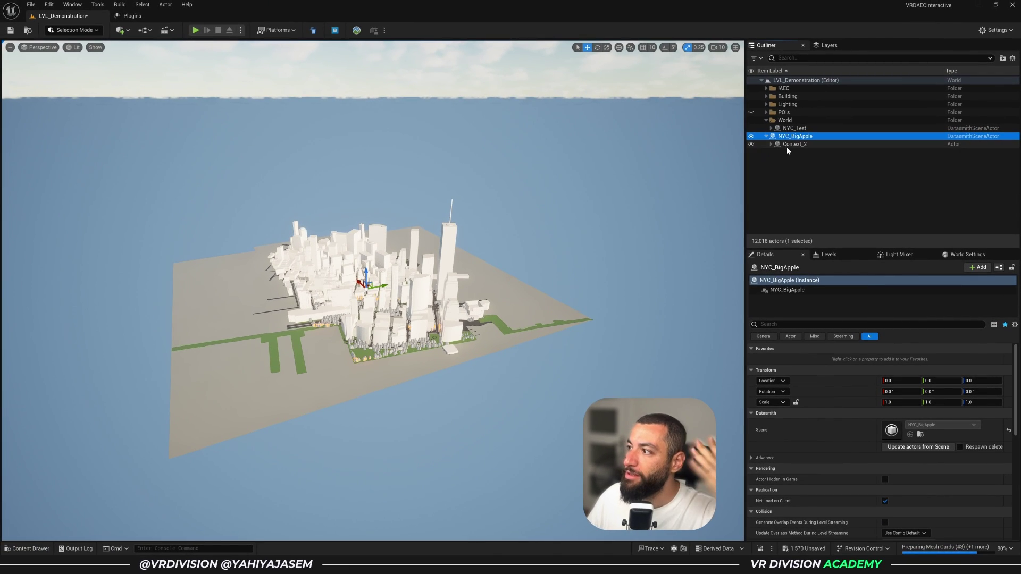
Expand Context_2 under NYC_BigApple and review its Areas_2, Buildings_2, Ground_2, Roads_2 and Trees_2 entries.
{"action": "left_click", "coordinate": [787, 144]}
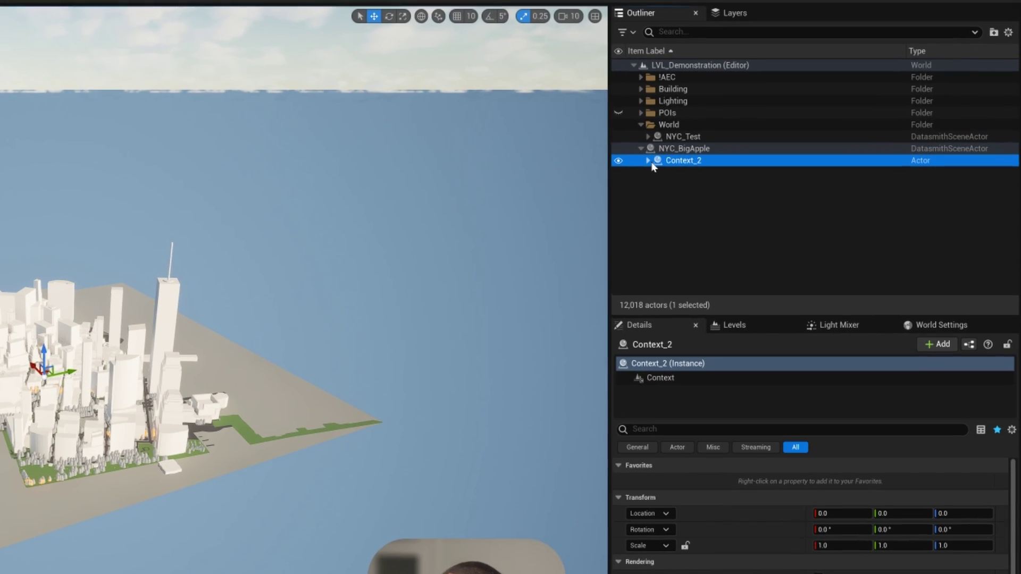
{"action": "left_click", "coordinate": [650, 161]}
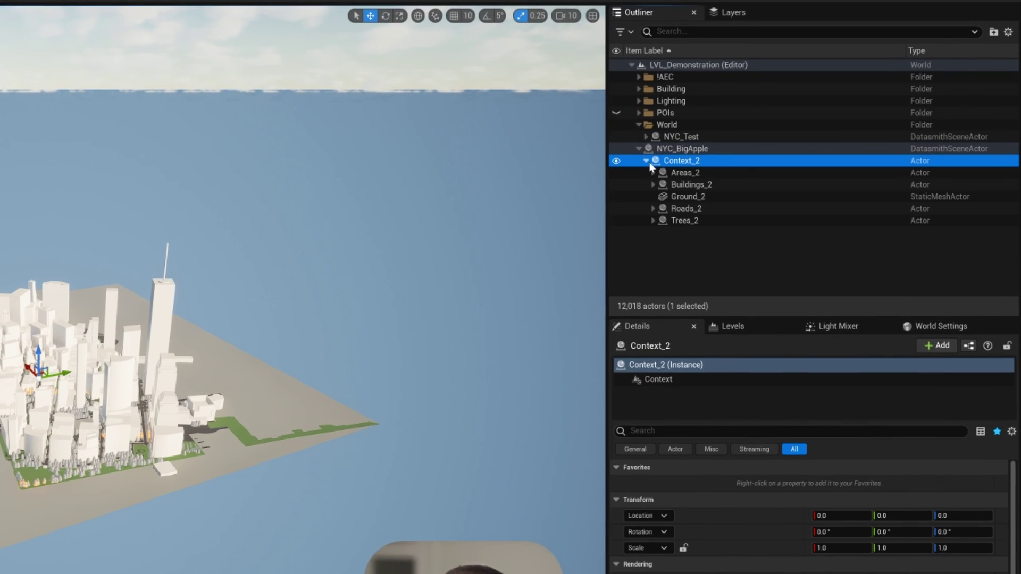
{"action": "left_click", "coordinate": [688, 172]}
{"action": "left_click", "coordinate": [710, 185]}
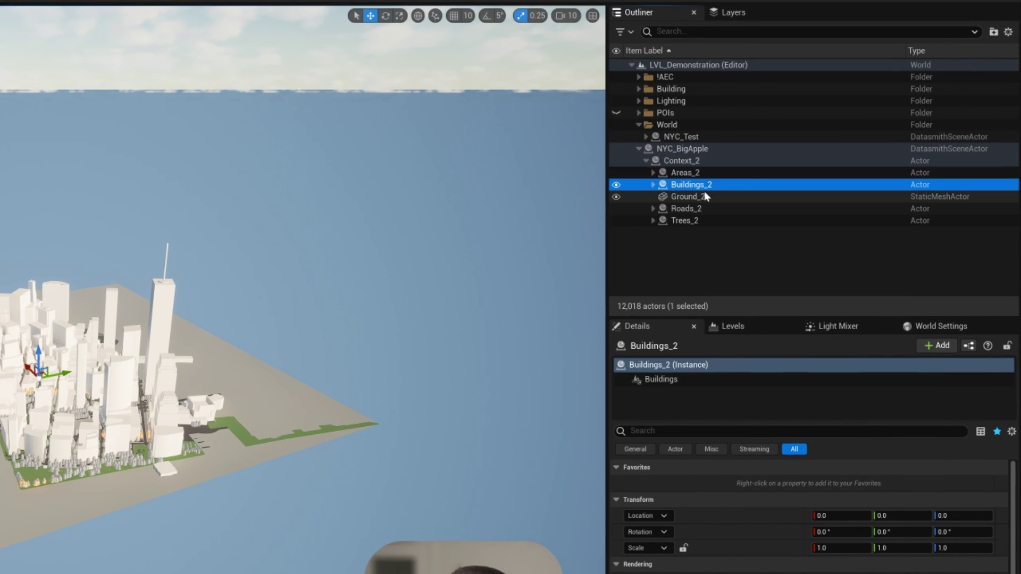
{"action": "left_click", "coordinate": [701, 197]}
{"action": "left_click", "coordinate": [700, 209]}
{"action": "left_click", "coordinate": [699, 219]}
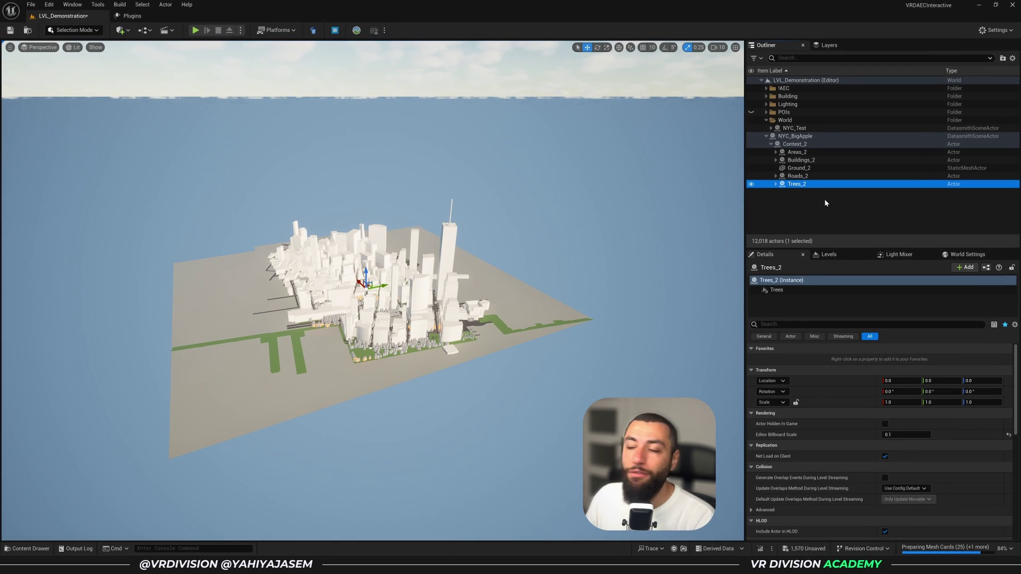
Expand NYC_Test and its Context to compare the structure, then collapse it and hide NYC_Test in the level.
{"action": "left_click", "coordinate": [771, 128]}
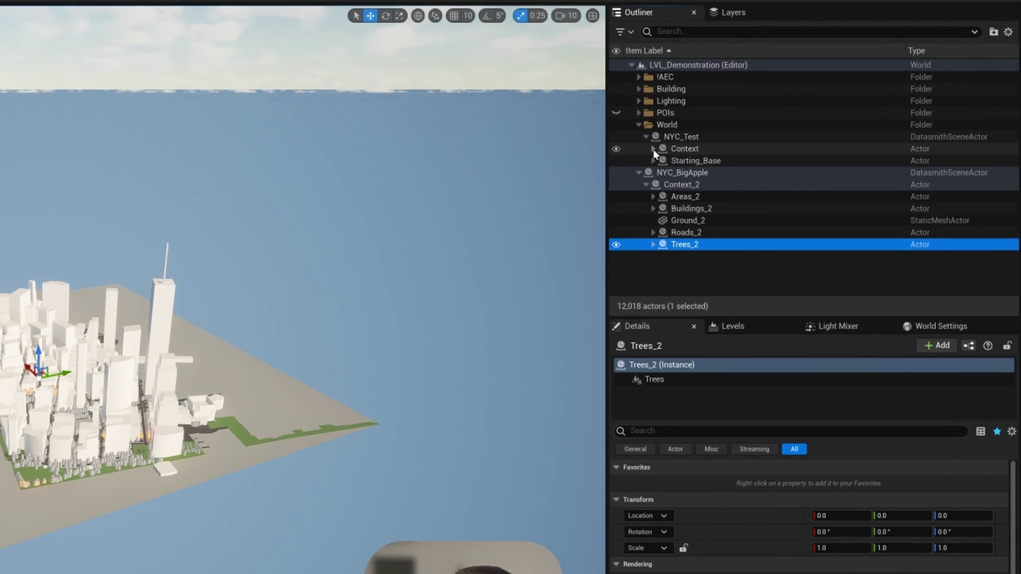
{"action": "left_click", "coordinate": [776, 137]}
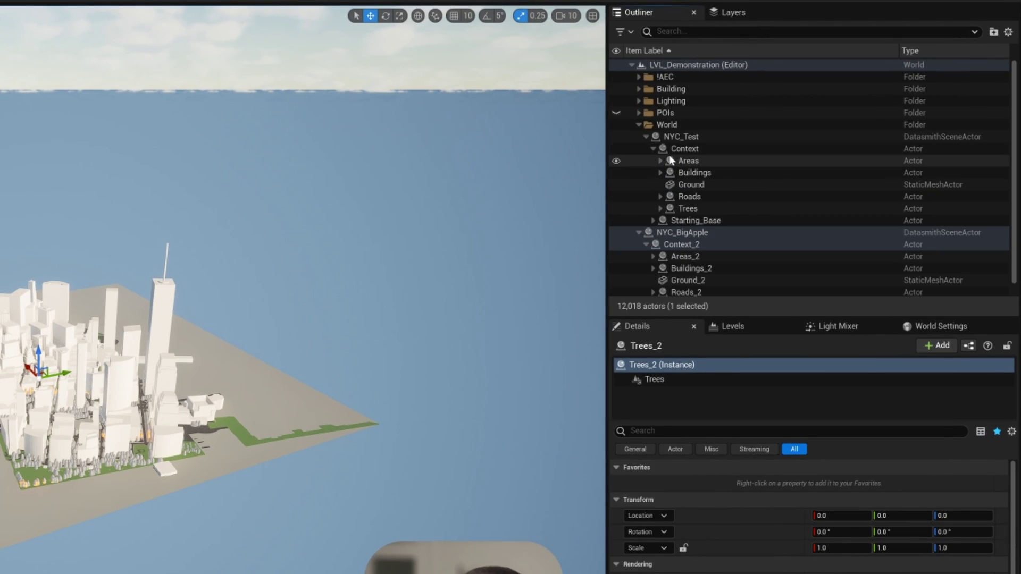
{"action": "left_click", "coordinate": [645, 136]}
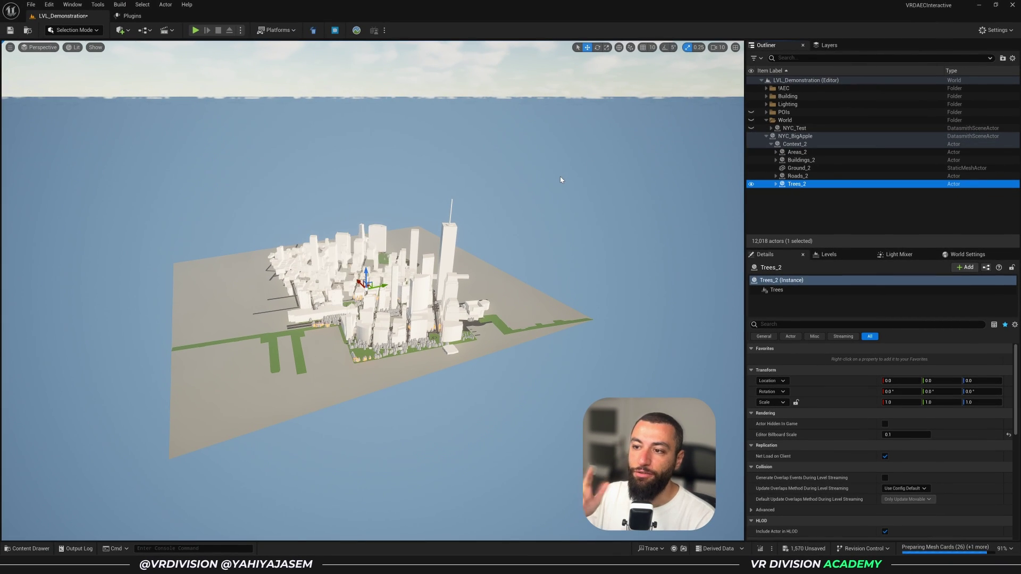
Fly down into the imported city and examine the trees around the grass areas up close.
{"action": "key", "text": "w"}
{"action": "right_click_drag", "start_coordinate": [560, 177], "coordinate": [560, 177]}
{"action": "scroll", "coordinate": [560, 176], "scroll_direction": "down", "scroll_amount": 2}
{"action": "key", "text": "w"}
{"action": "scroll", "coordinate": [560, 177], "scroll_direction": "down", "scroll_amount": 2}
{"action": "scroll", "coordinate": [377, 214], "scroll_direction": "down", "scroll_amount": 3}
{"action": "right_click_drag", "start_coordinate": [378, 214], "coordinate": [378, 214]}
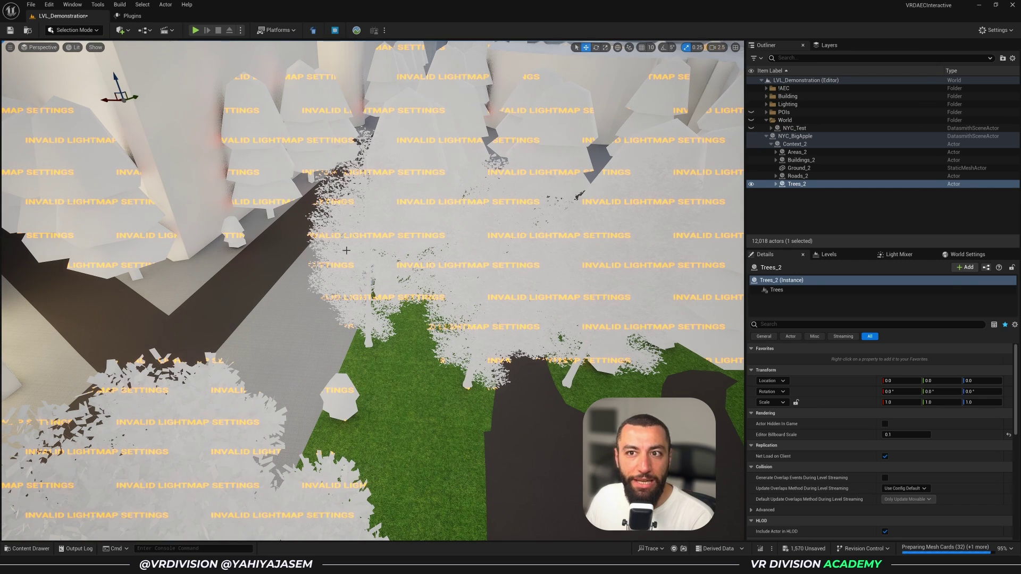
{"action": "right_click_drag", "start_coordinate": [346, 250], "coordinate": [346, 251]}
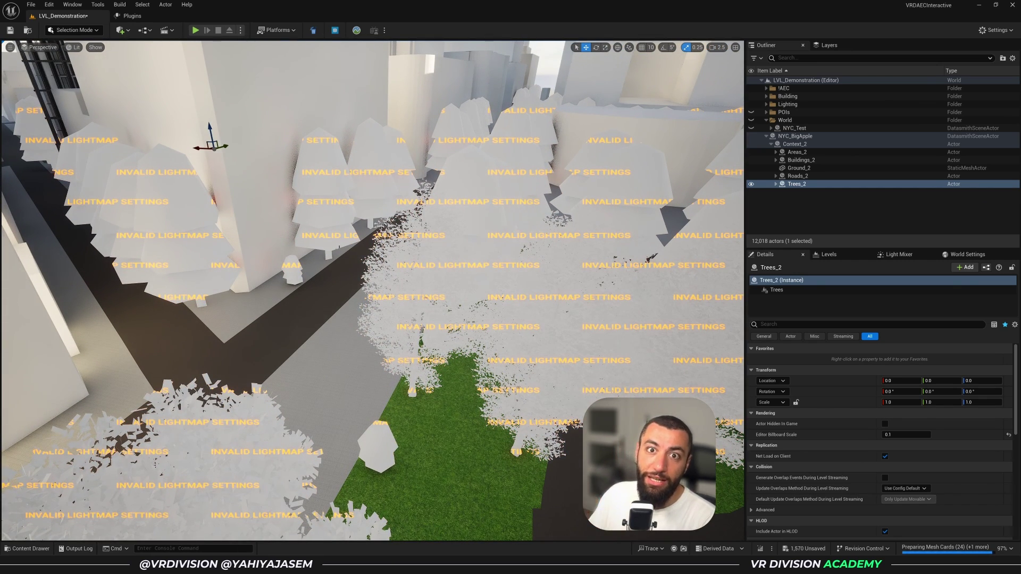
Open the Growth_1 mesh of one imported laurel tree in the Static Mesh Editor and inspect its foliage up close.
{"action": "left_click", "coordinate": [388, 327]}
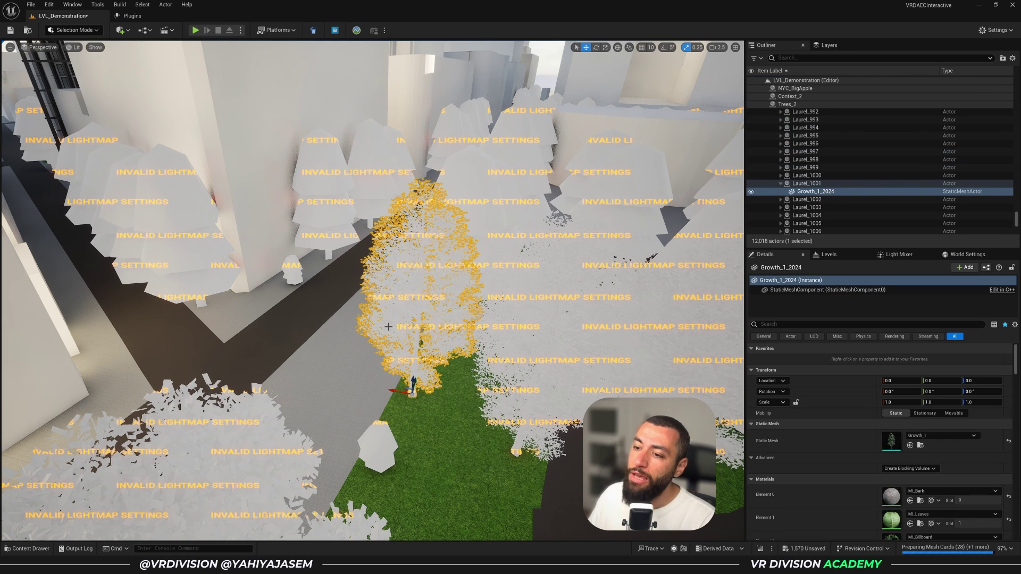
{"action": "key", "text": "ctrl+e"}
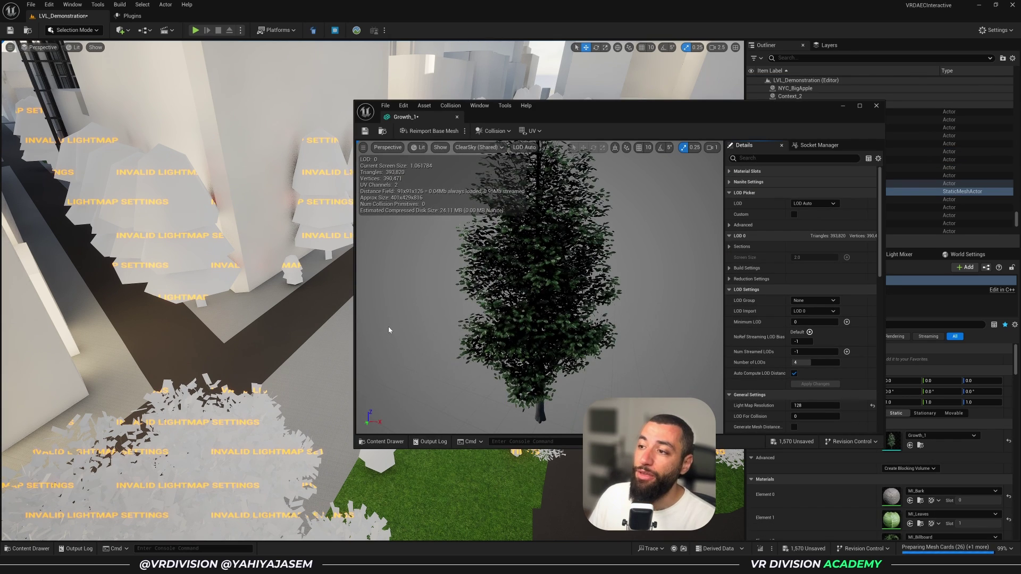
{"action": "right_click_drag", "start_coordinate": [508, 303], "coordinate": [508, 302]}
{"action": "scroll", "coordinate": [508, 302], "scroll_direction": "down", "scroll_amount": 2}
{"action": "right_click_drag", "start_coordinate": [462, 180], "coordinate": [462, 180]}
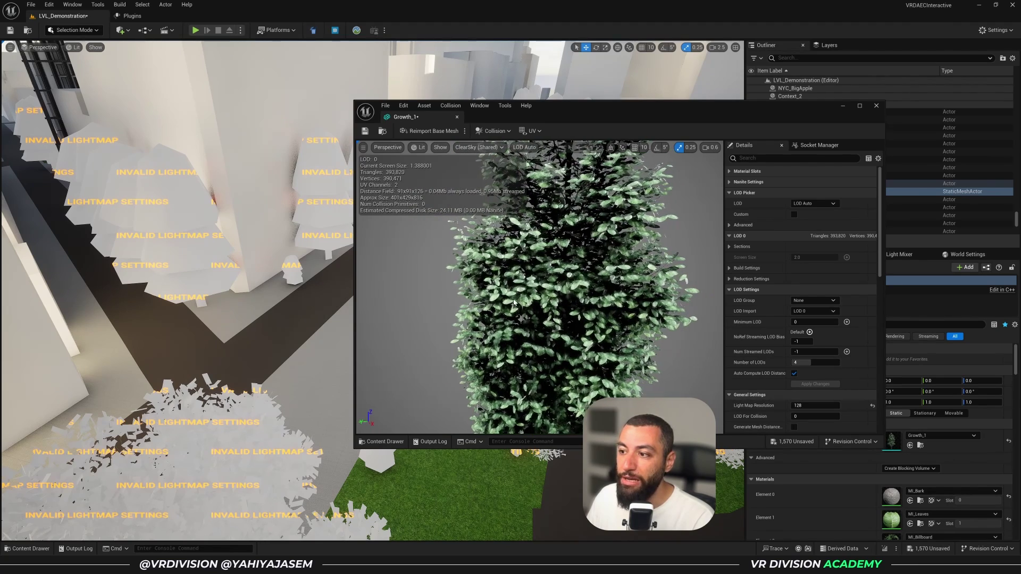
Save all project changes and, in the restarted editor, open the LVL_Demonstration level from VRDAECInteractive's Maps folder.
{"action": "key", "text": "ctrl+shift+s"}
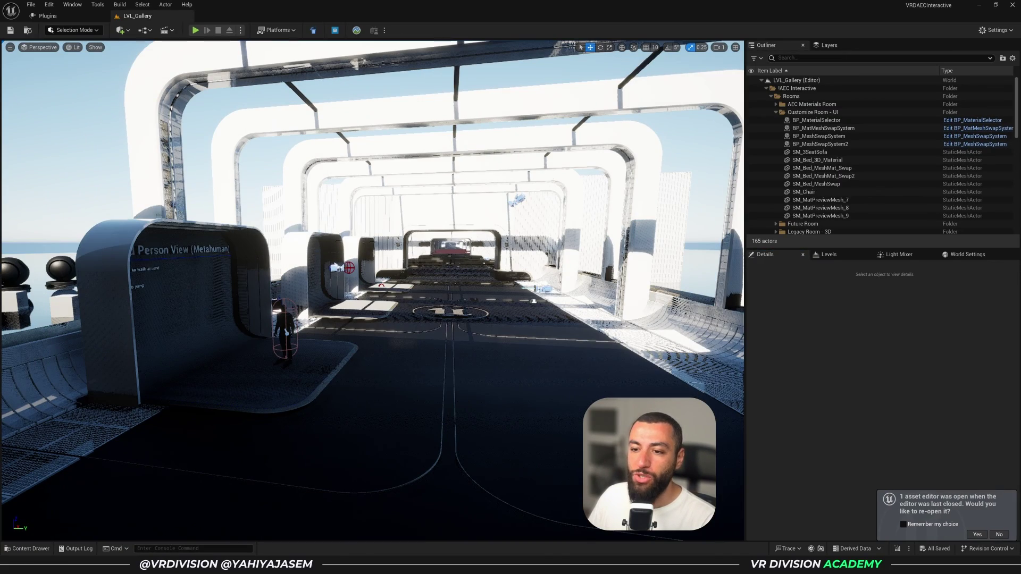
{"action": "mouse_move", "coordinate": [525, 334]}
{"action": "right_mouse_down"}
{"action": "mouse_move", "coordinate": [551, 337]}
{"action": "mouse_move", "coordinate": [538, 328]}
{"action": "right_mouse_up"}
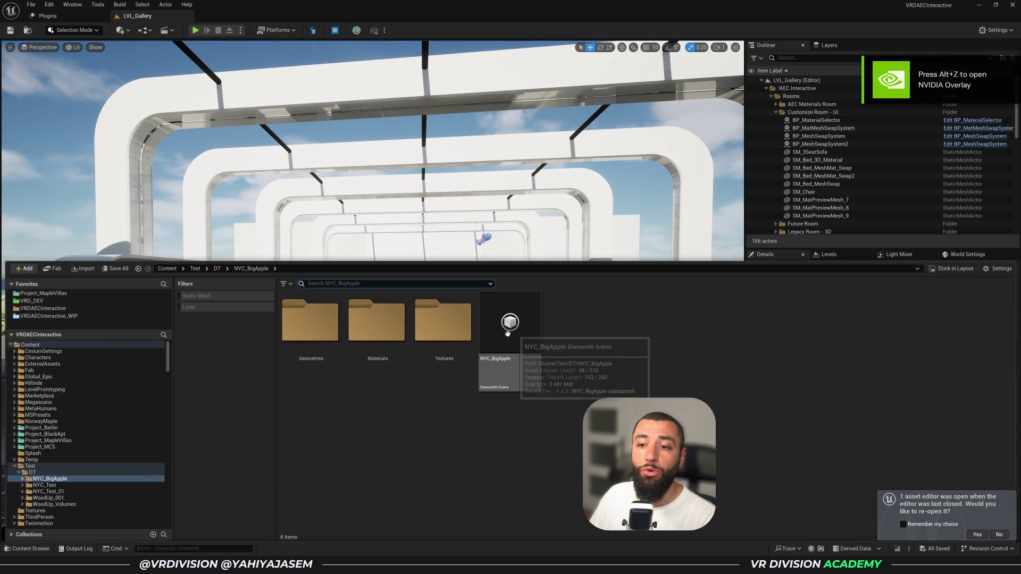
{"action": "left_click", "coordinate": [94, 309]}
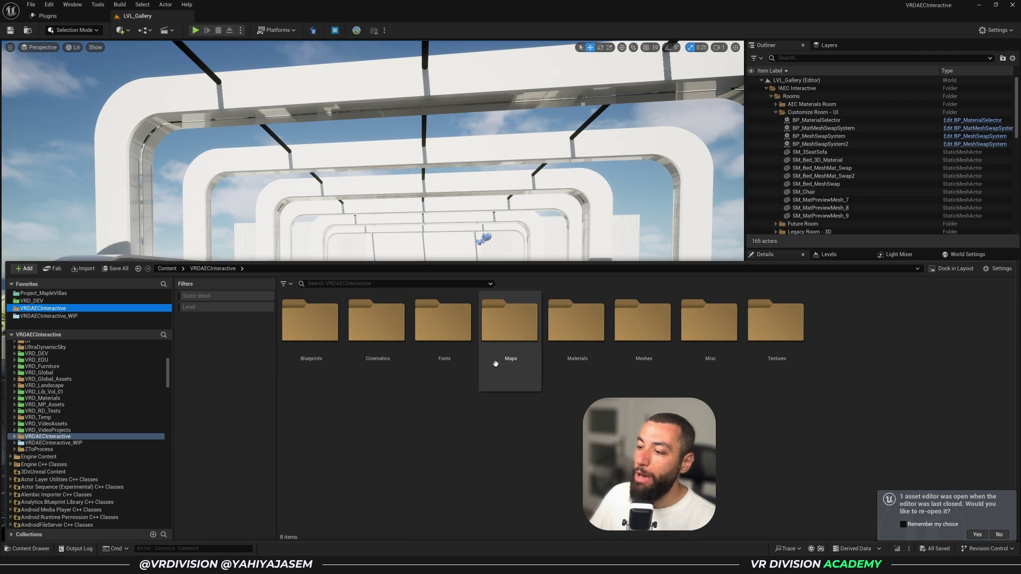
{"action": "double_click", "coordinate": [519, 362]}
{"action": "double_click", "coordinate": [396, 383]}
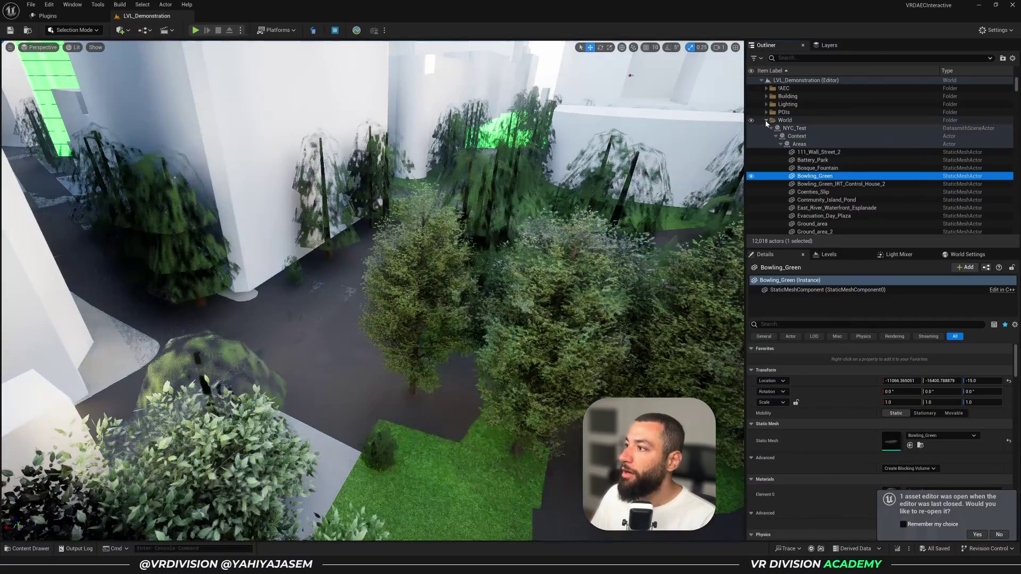
Collapse and hide NYC_Test, and inspect the imported trees and streets up to the green glass building.
{"action": "left_click", "coordinate": [771, 129]}
{"action": "left_click", "coordinate": [751, 128]}
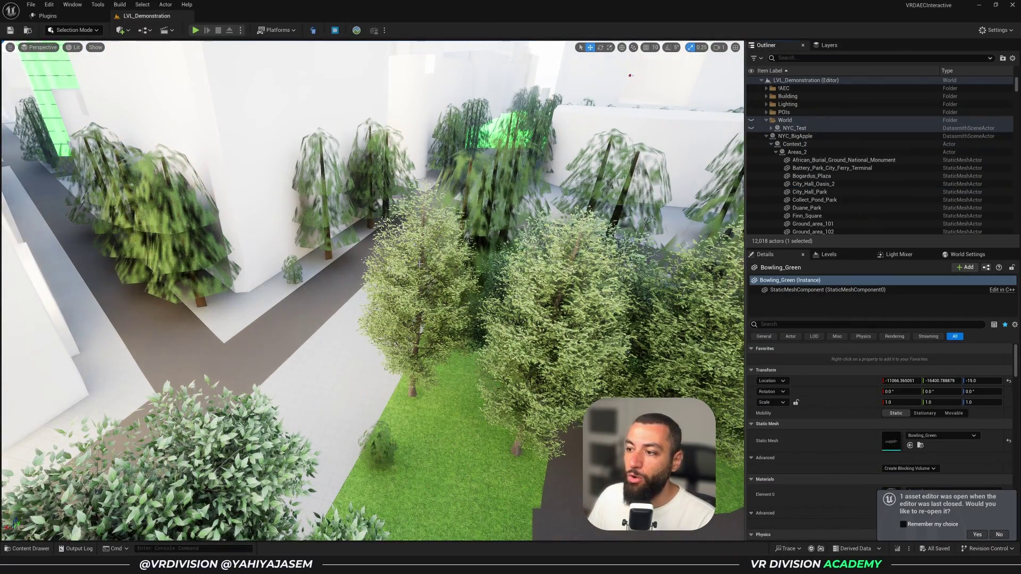
{"action": "key", "text": "w"}
{"action": "scroll", "coordinate": [420, 264], "scroll_direction": "down", "scroll_amount": 1}
{"action": "right_click_drag", "start_coordinate": [420, 264], "coordinate": [480, 258]}
{"action": "key", "text": "s"}
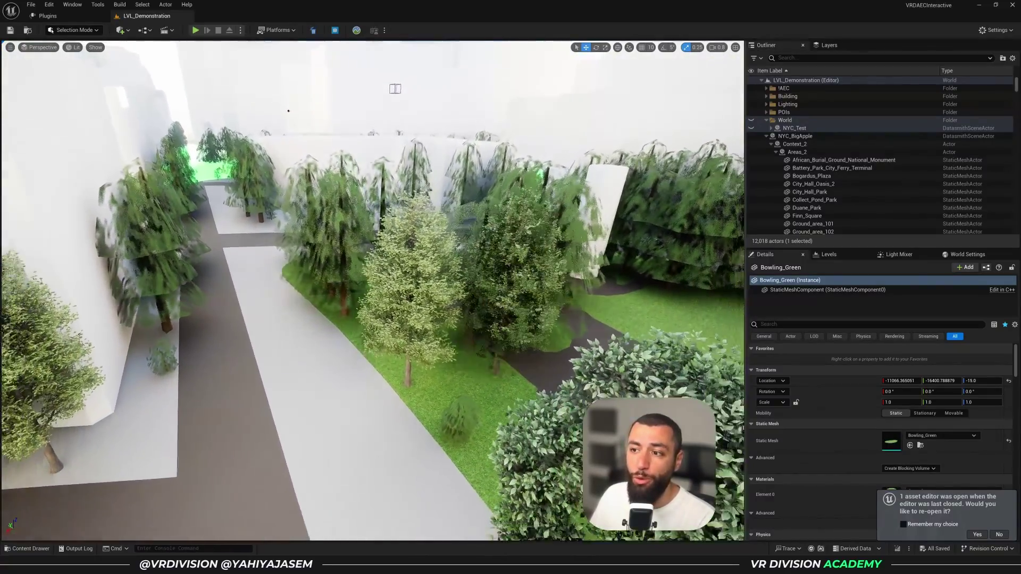
{"action": "right_click_drag", "start_coordinate": [395, 88], "coordinate": [479, 138]}
{"action": "key", "text": "s"}
{"action": "scroll", "coordinate": [526, 182], "scroll_direction": "up", "scroll_amount": 3}
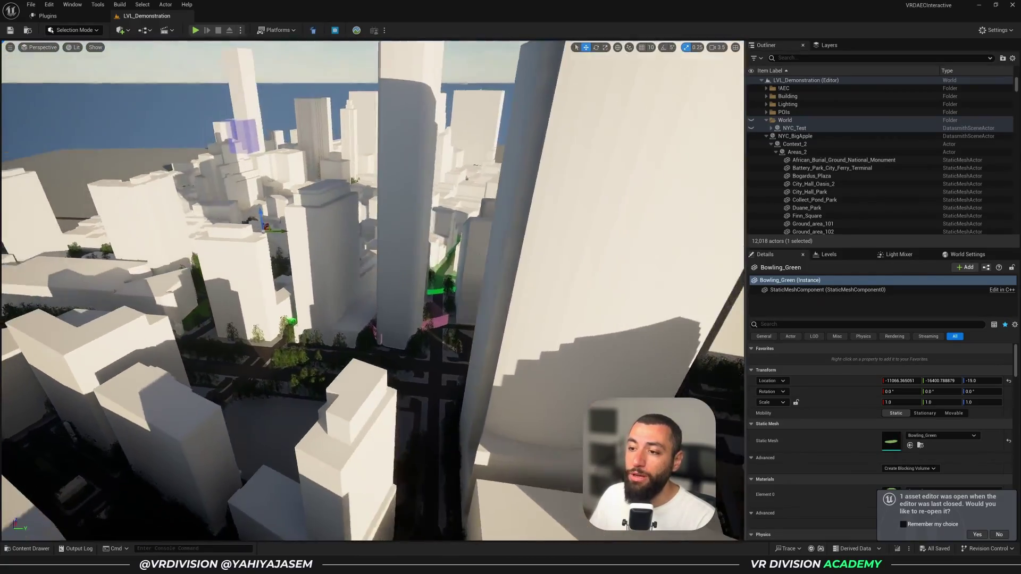
{"action": "right_click_drag", "start_coordinate": [526, 182], "coordinate": [525, 182]}
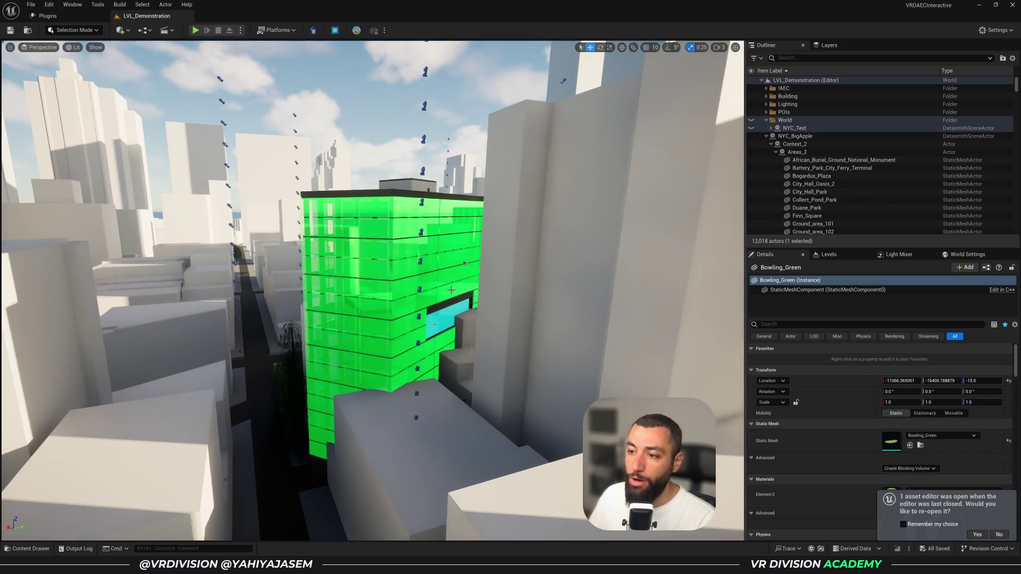
Move NYC_BigApple to about X -24796, Y 595 and rotate it about -31.3° around Z to fit the green building into a city block.
{"action": "left_click", "coordinate": [797, 137]}
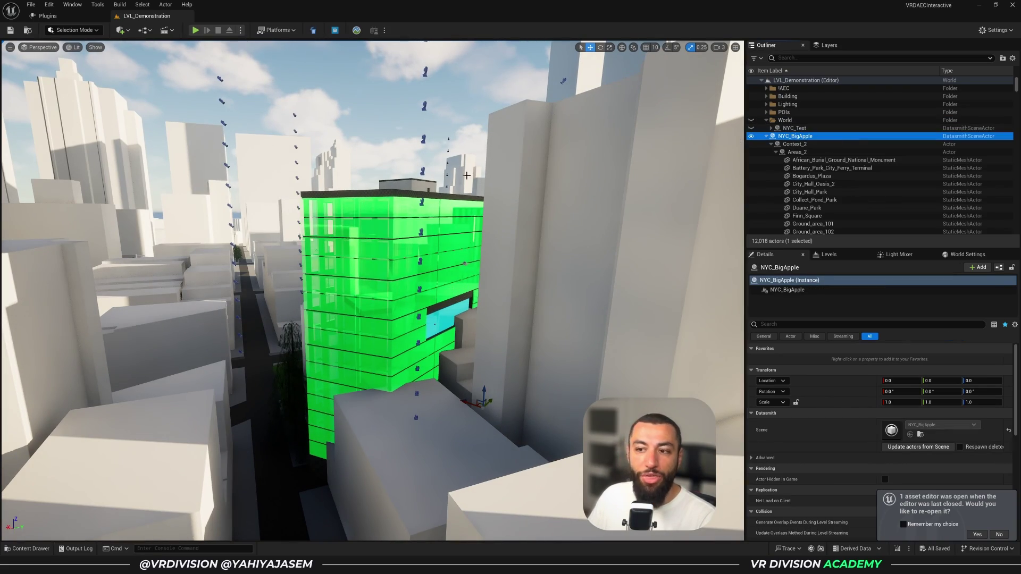
{"action": "key", "text": "e"}
{"action": "right_click_drag", "start_coordinate": [466, 175], "coordinate": [473, 271]}
{"action": "scroll", "coordinate": [466, 176], "scroll_direction": "up", "scroll_amount": 5}
{"action": "key", "text": "s"}
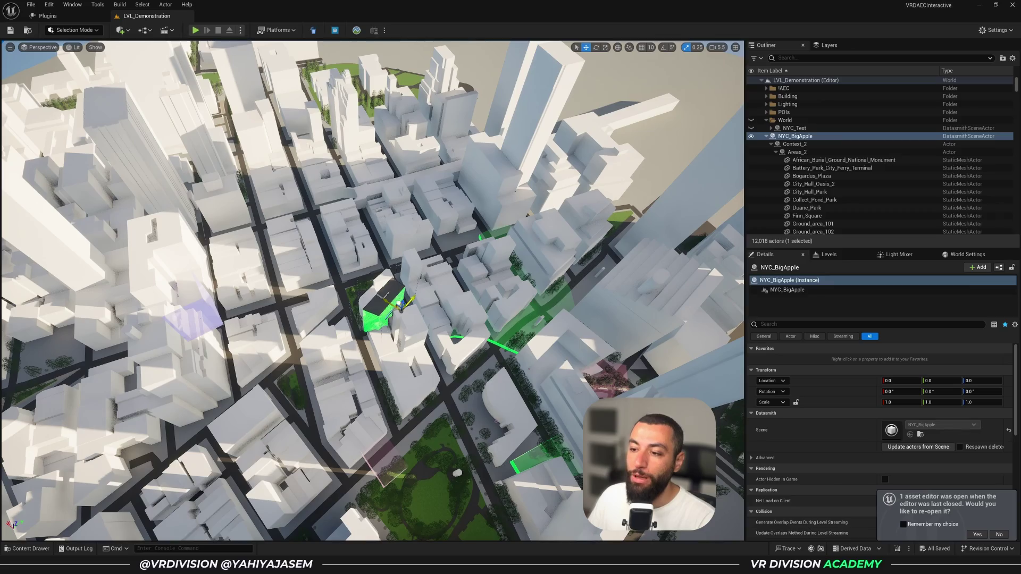
{"action": "left_click_drag", "start_coordinate": [400, 306], "coordinate": [382, 294]}
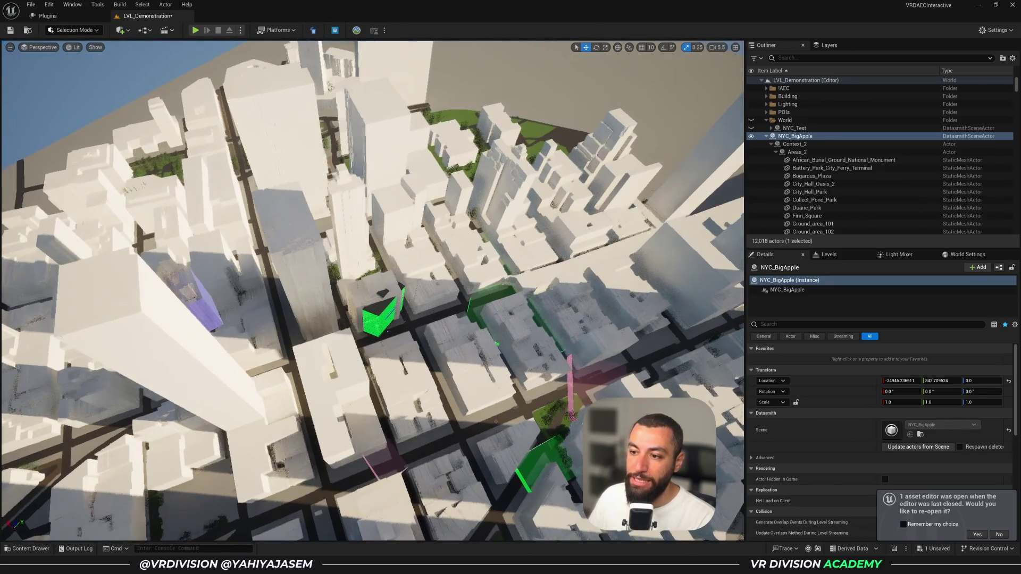
{"action": "left_click_drag", "start_coordinate": [580, 463], "coordinate": [577, 419]}
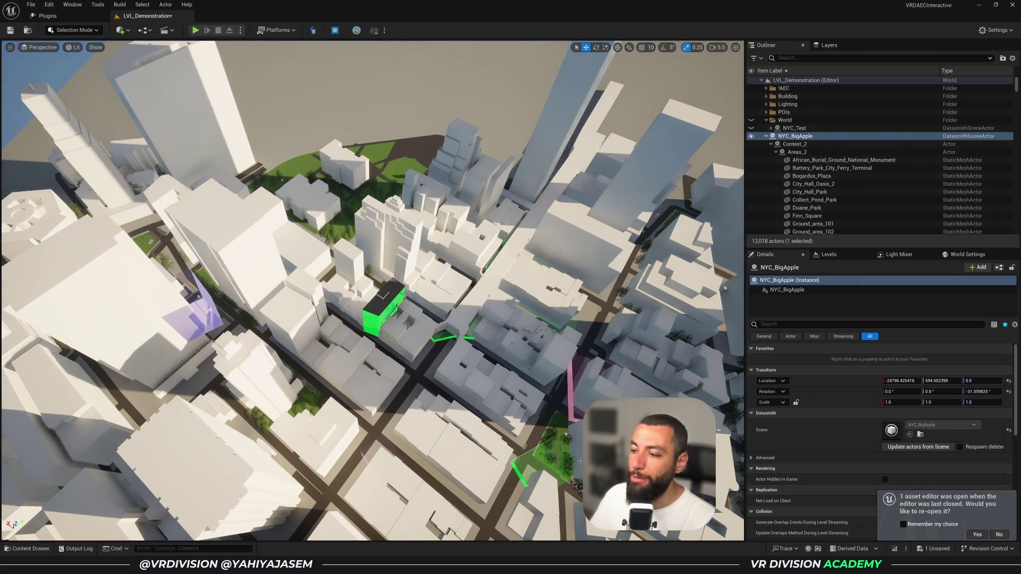
Move NYC_BigApple to about X -20511, Y 7526 around the green building, and compare the city locations by toggling their visibility.
{"action": "left_click_drag", "start_coordinate": [595, 448], "coordinate": [588, 360]}
{"action": "right_click_drag", "start_coordinate": [537, 282], "coordinate": [355, 232]}
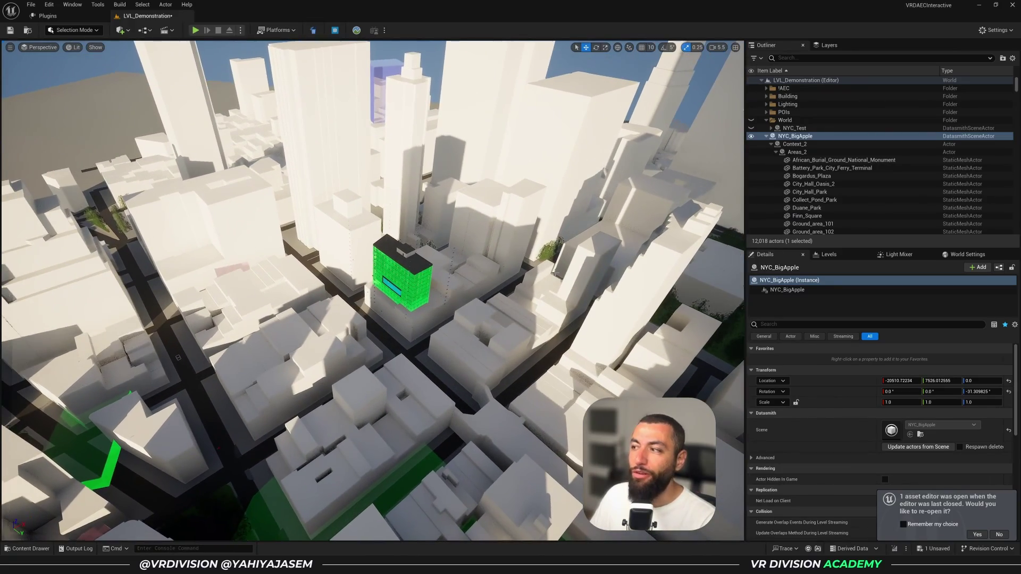
{"action": "left_click", "coordinate": [752, 130]}
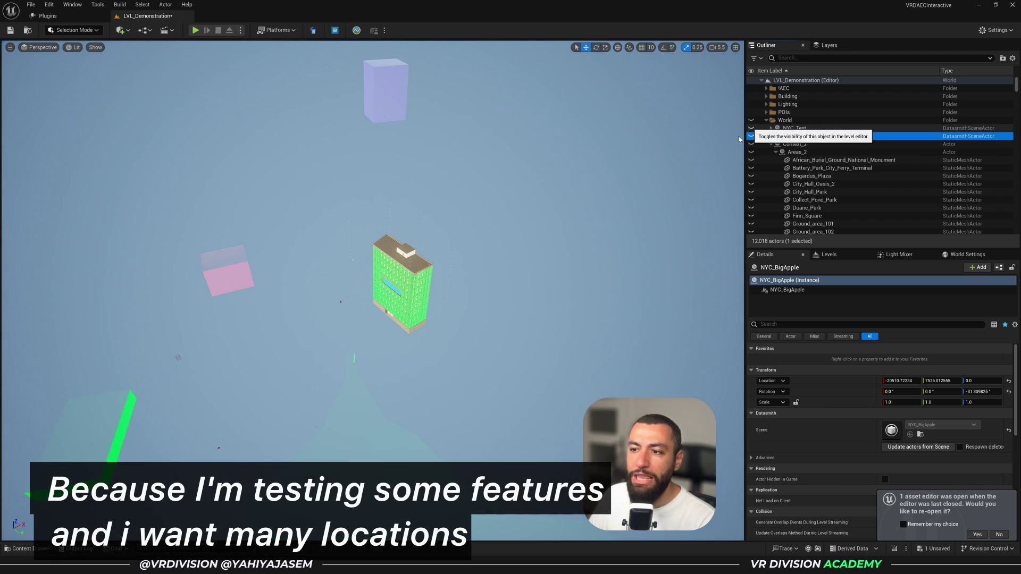
{"action": "left_click", "coordinate": [752, 136]}
{"action": "right_click_drag", "start_coordinate": [511, 227], "coordinate": [580, 221]}
{"action": "left_click", "coordinate": [751, 129]}
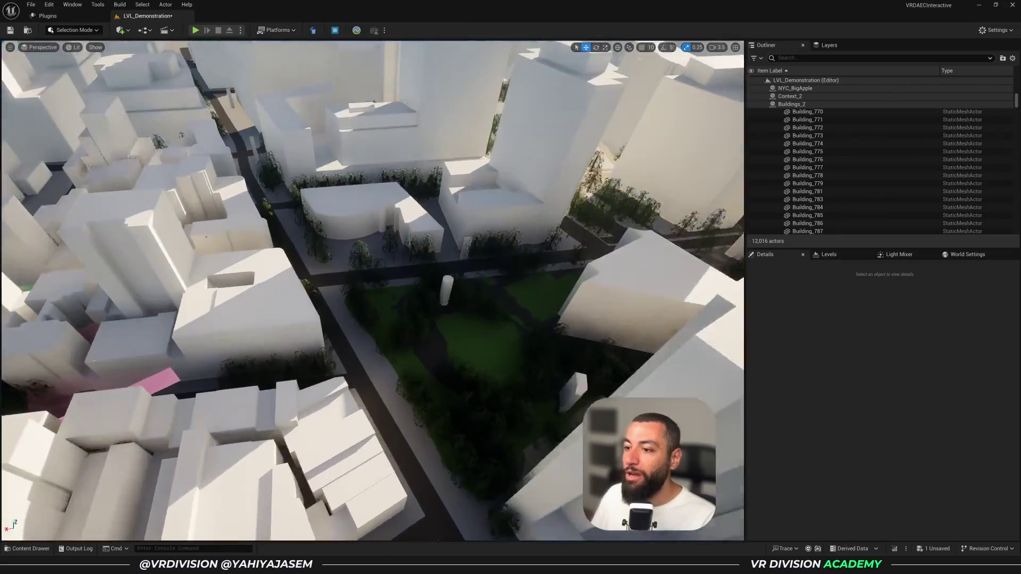
Examine how the park and street trees of the city change in detail between close and distant views.
{"action": "key", "text": "w"}
{"action": "right_click_drag", "start_coordinate": [373, 290], "coordinate": [402, 302]}
{"action": "scroll", "coordinate": [355, 287], "scroll_direction": "down", "scroll_amount": 3}
{"action": "key", "text": "w"}
{"action": "scroll", "coordinate": [351, 287], "scroll_direction": "down", "scroll_amount": 1}
{"action": "key", "text": "d"}
{"action": "key", "text": "w"}
{"action": "scroll", "coordinate": [378, 294], "scroll_direction": "down", "scroll_amount": 1}
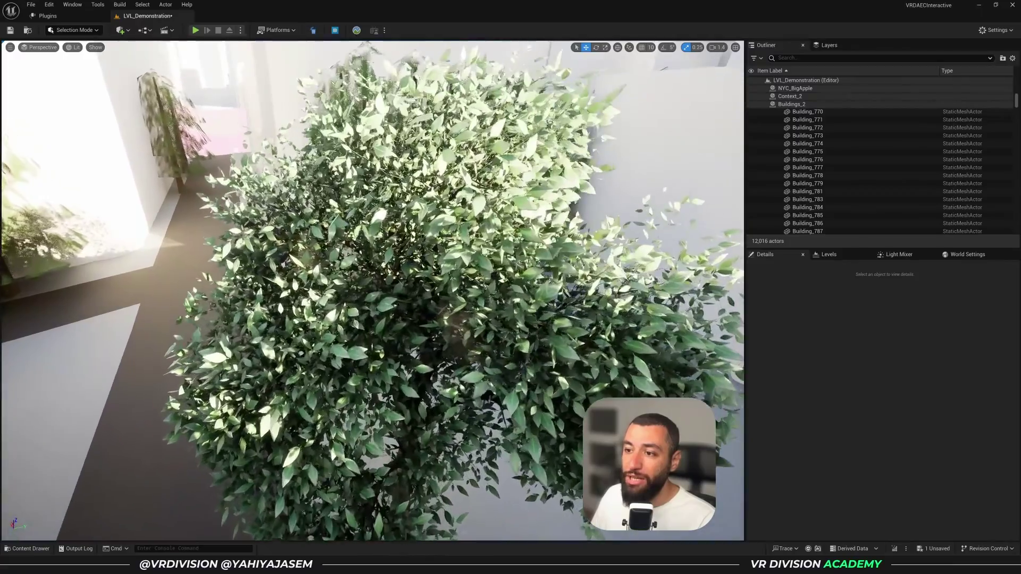
{"action": "key", "text": "s"}
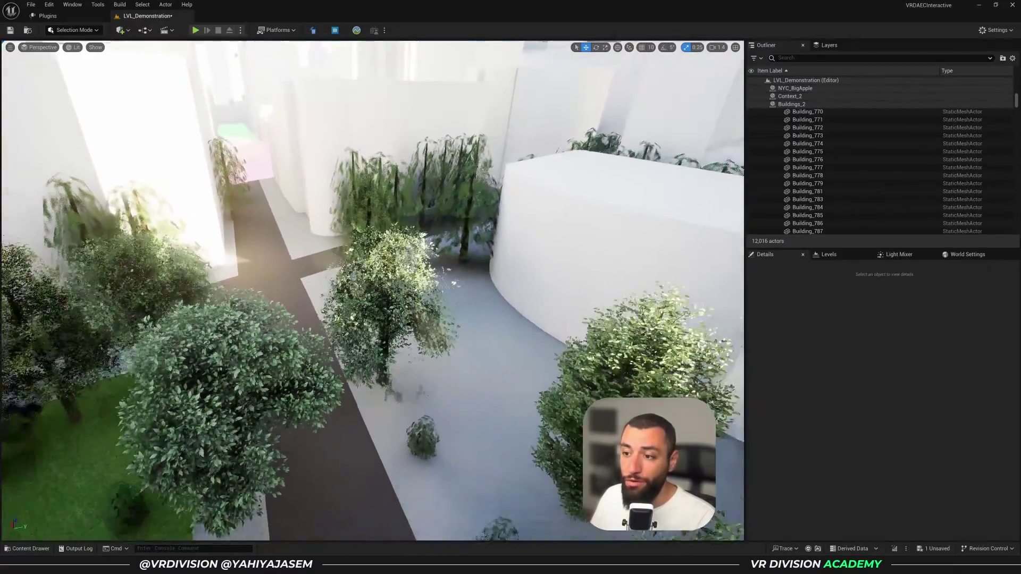
{"action": "key", "text": "s"}
{"action": "scroll", "coordinate": [373, 290], "scroll_direction": "up", "scroll_amount": 2}
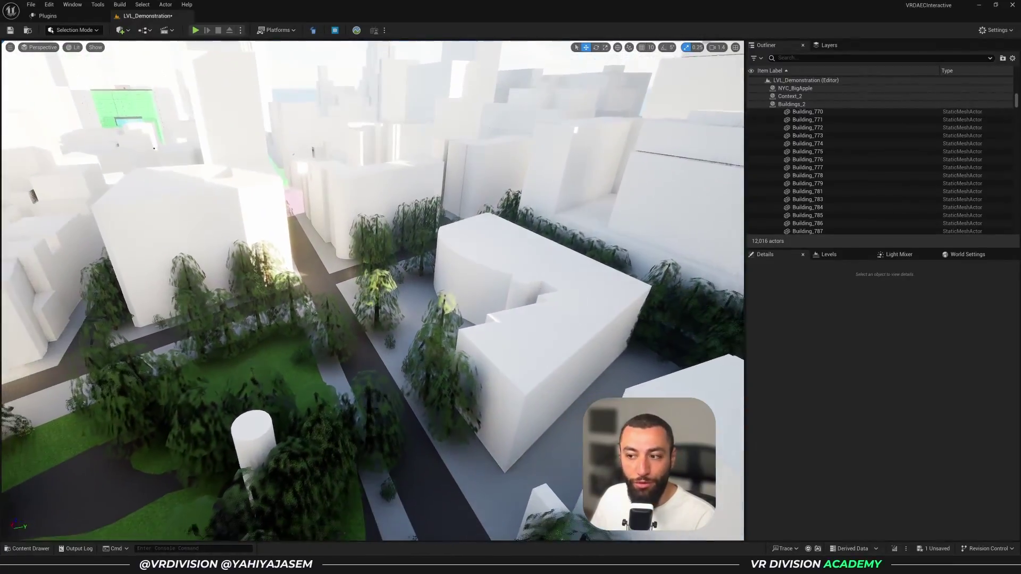
{"action": "key", "text": "w"}
{"action": "key", "text": "w"}
{"action": "scroll", "coordinate": [372, 291], "scroll_direction": "up", "scroll_amount": 1}
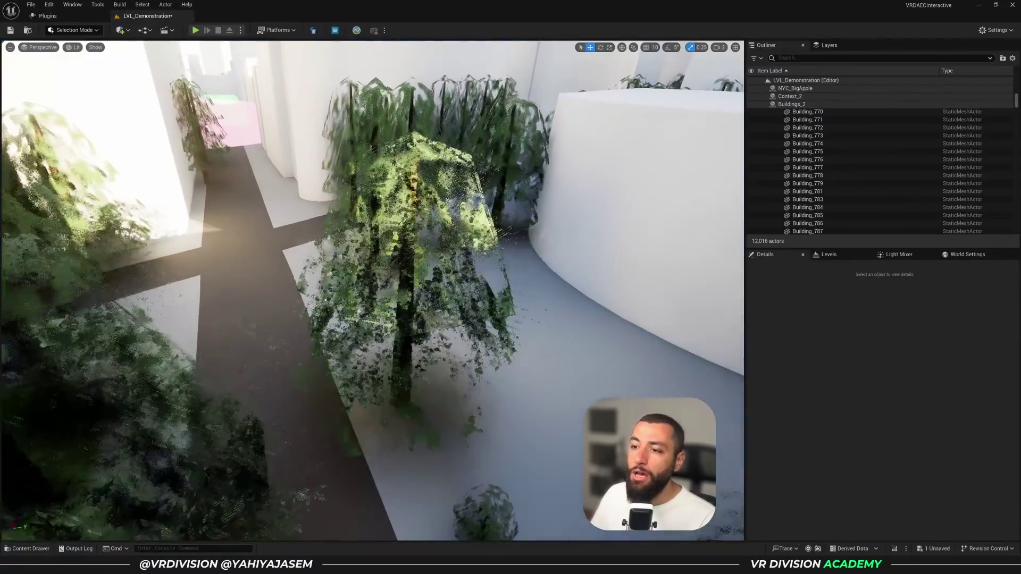
Open the mesh of the holm oak beside the curved white building in a maximized Static Mesh Editor.
{"action": "left_click", "coordinate": [409, 277]}
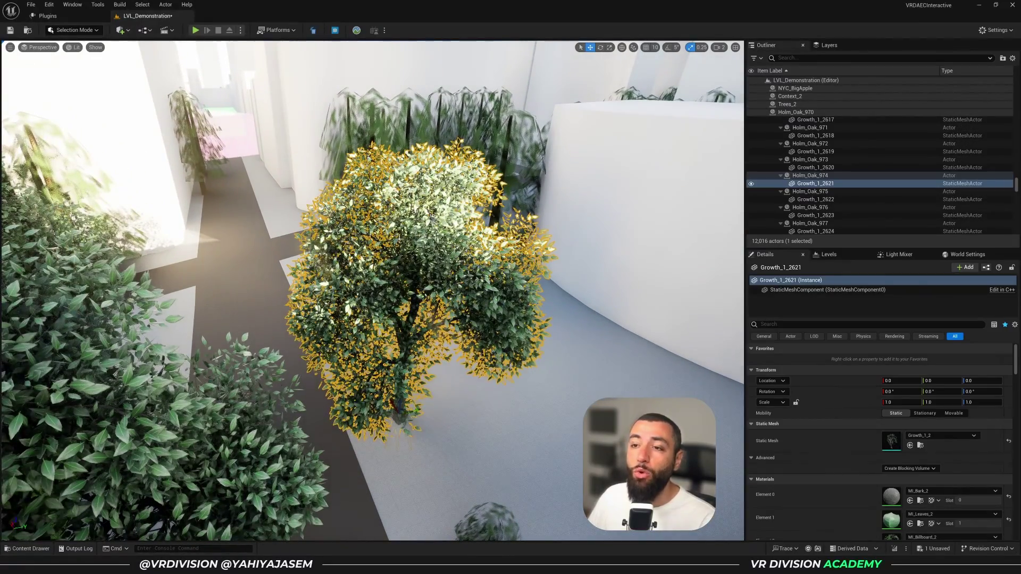
{"action": "key", "text": "ctrl+e"}
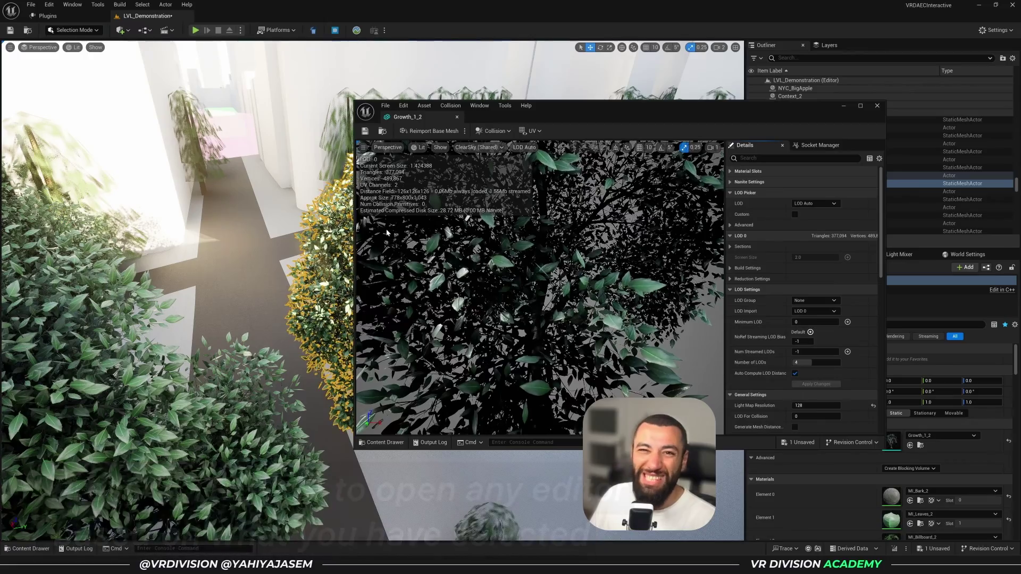
{"action": "double_click", "coordinate": [571, 111]}
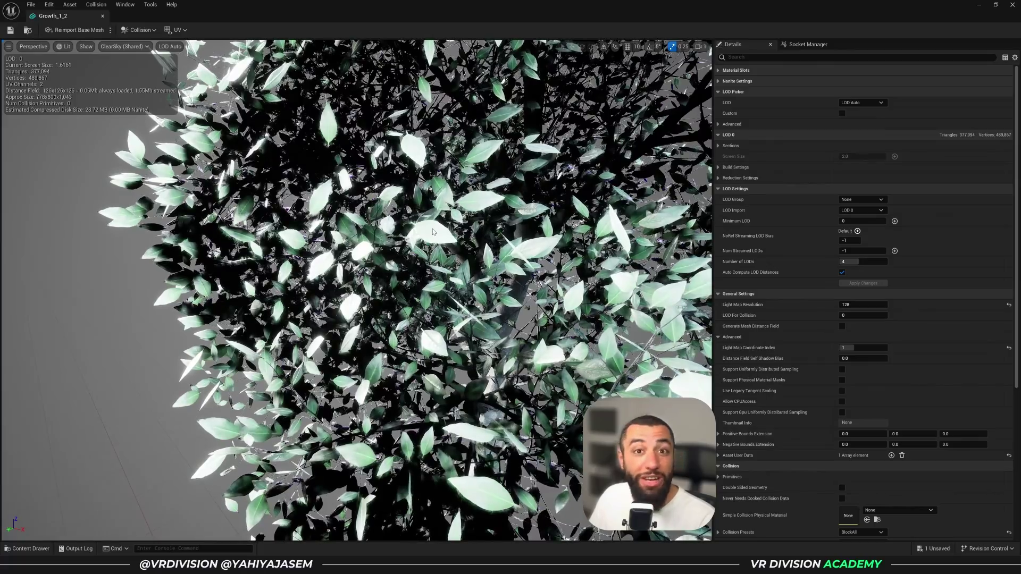
Examine how the tree mesh's LOD level, triangle count and shape change with viewing distance.
{"action": "right_click_drag", "start_coordinate": [47, 95], "coordinate": [52, 101]}
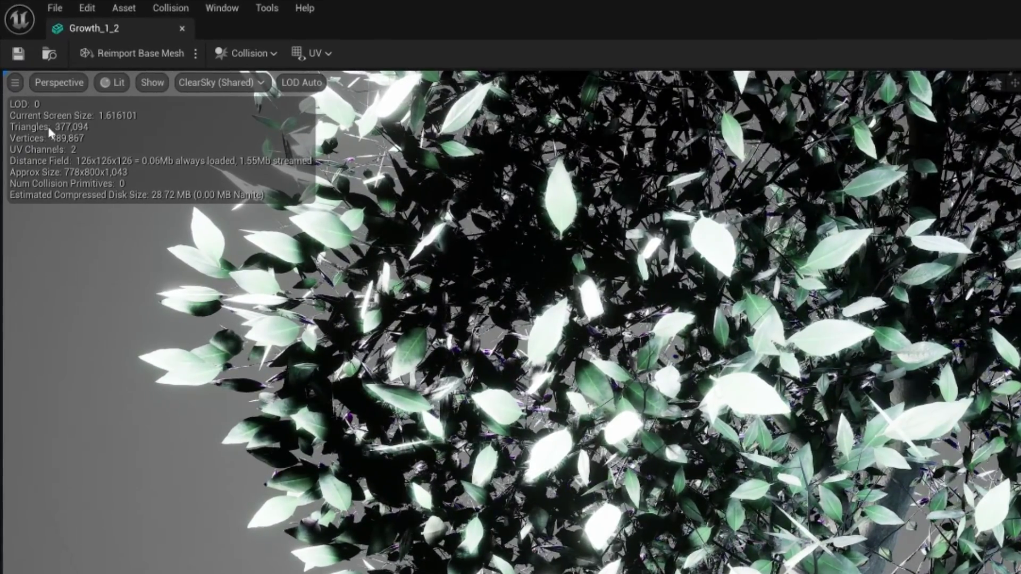
{"action": "scroll", "coordinate": [67, 134], "scroll_direction": "down", "scroll_amount": 5}
{"action": "scroll", "coordinate": [672, 341], "scroll_direction": "down", "scroll_amount": 3}
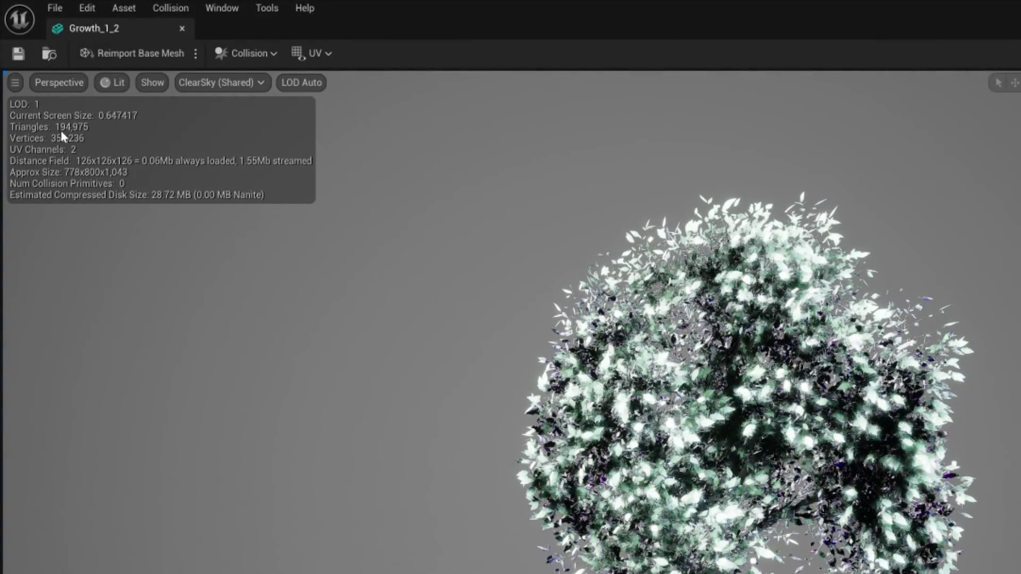
{"action": "scroll", "coordinate": [63, 136], "scroll_direction": "down", "scroll_amount": 3}
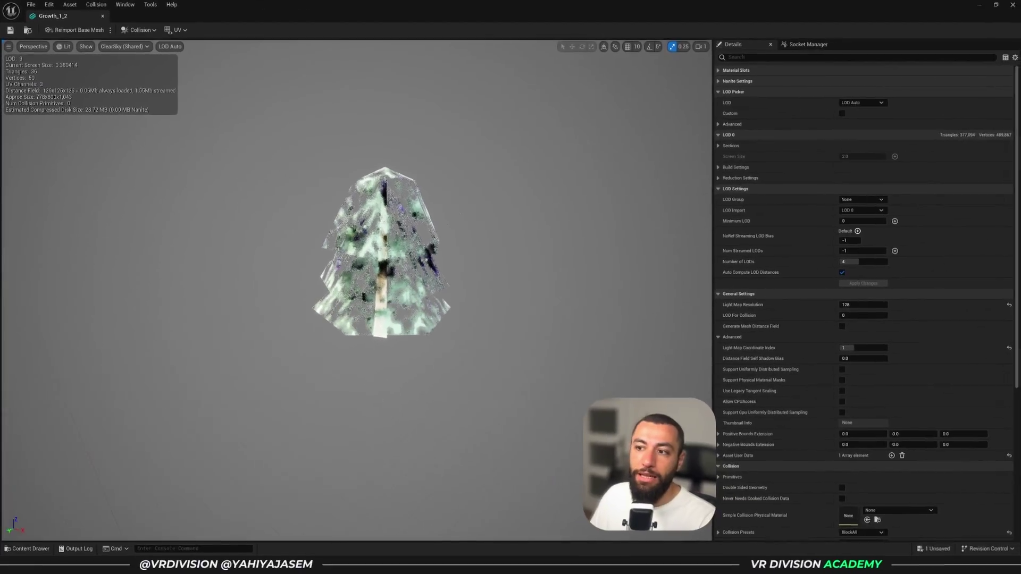
{"action": "scroll", "coordinate": [71, 97], "scroll_direction": "down", "scroll_amount": 1}
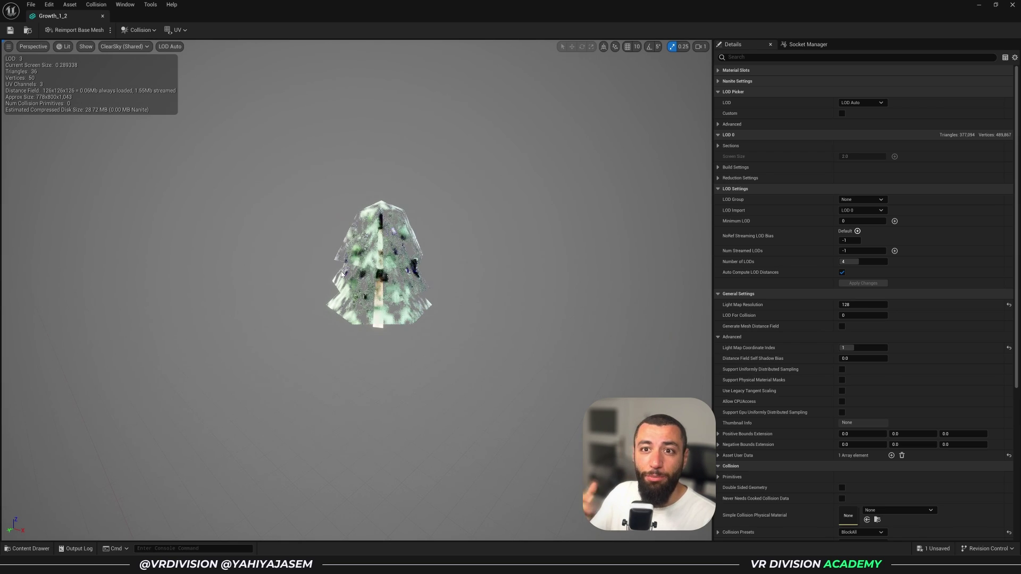
{"action": "scroll", "coordinate": [374, 265], "scroll_direction": "up", "scroll_amount": 3}
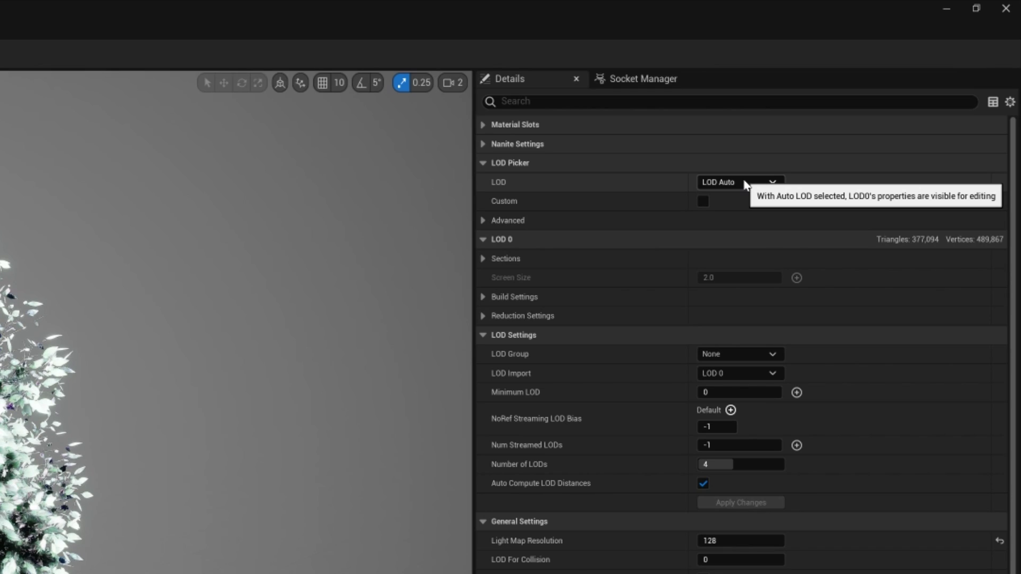
Force the mesh preview to LOD 0 and examine the tree at several viewing distances.
{"action": "left_click", "coordinate": [750, 183]}
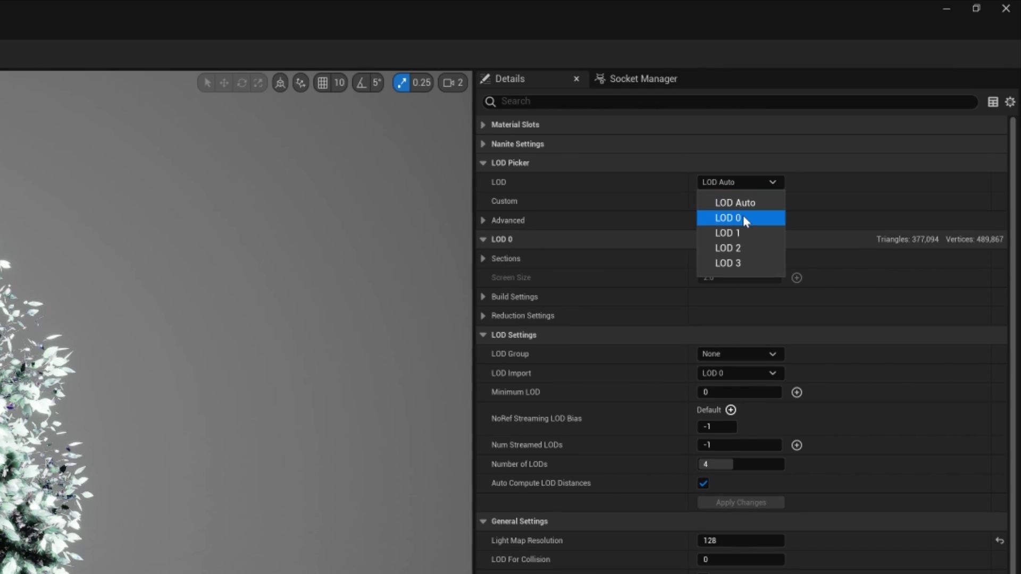
{"action": "left_click", "coordinate": [742, 217]}
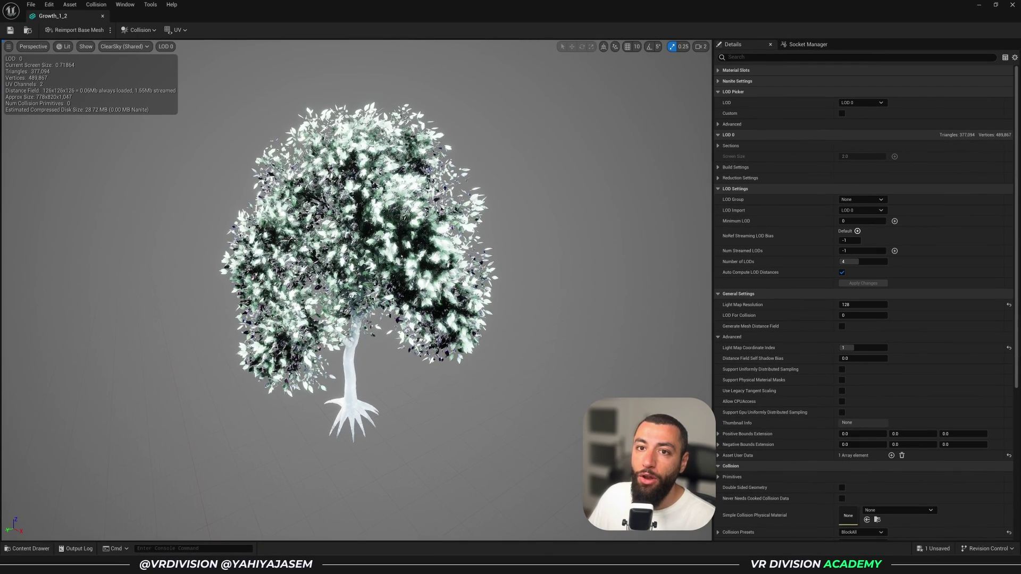
{"action": "scroll", "coordinate": [356, 287], "scroll_direction": "down", "scroll_amount": 5}
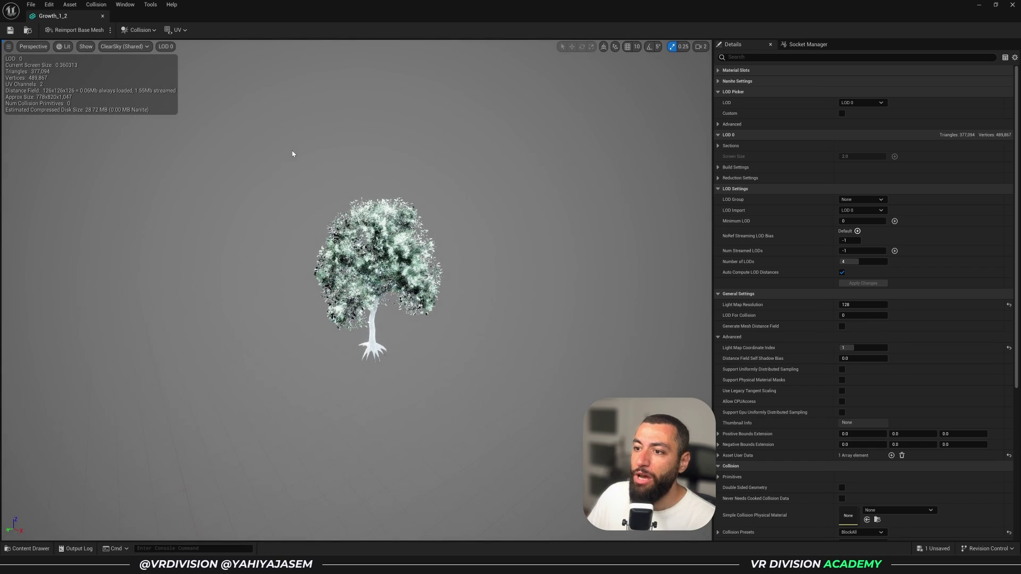
{"action": "scroll", "coordinate": [292, 153], "scroll_direction": "down", "scroll_amount": 2}
{"action": "scroll", "coordinate": [292, 150], "scroll_direction": "up", "scroll_amount": 3}
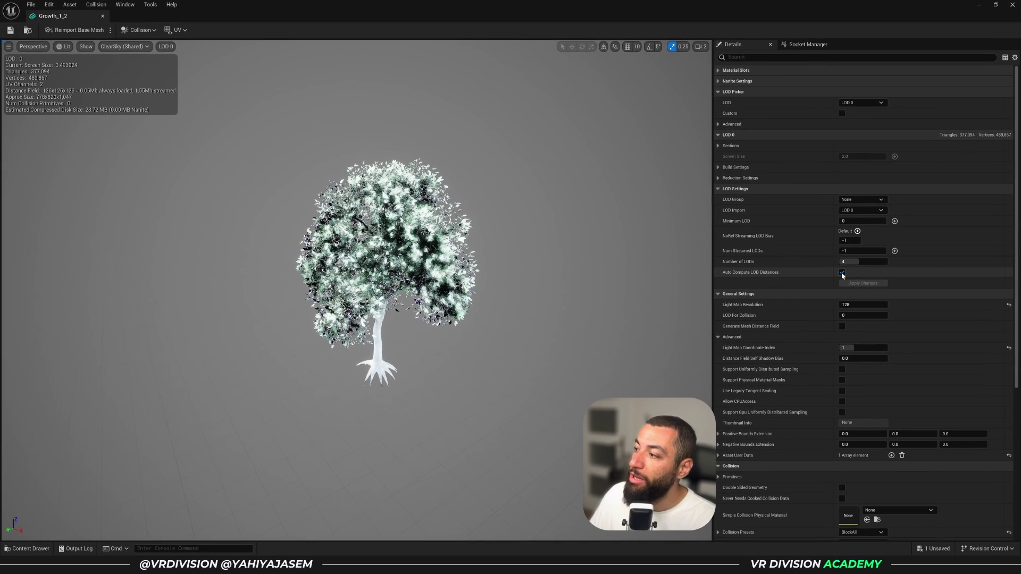
Turn off Auto Compute LOD Distances for the tree mesh and set LOD 0's screen size to 0.5.
{"action": "left_click", "coordinate": [842, 272]}
{"action": "left_click", "coordinate": [862, 157]}
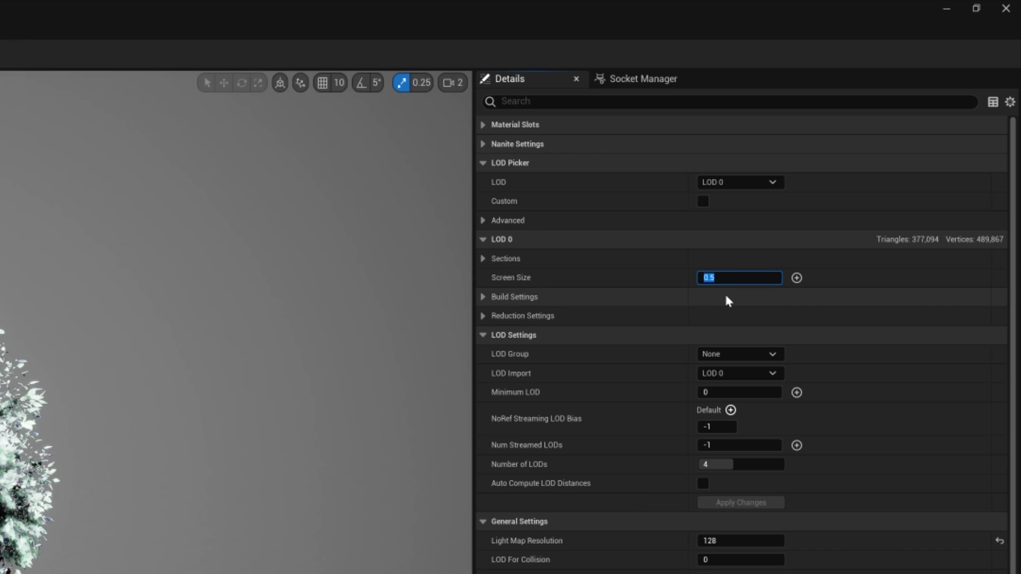
Switch the LOD picker to LOD 1 and set its screen size to 0.3.
{"action": "left_click", "coordinate": [724, 182]}
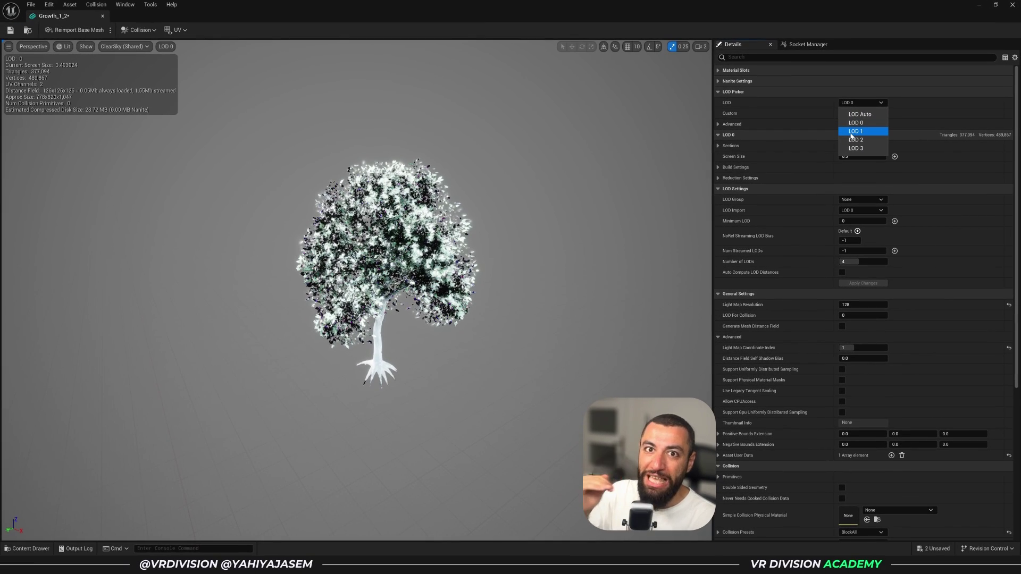
{"action": "left_click", "coordinate": [854, 131]}
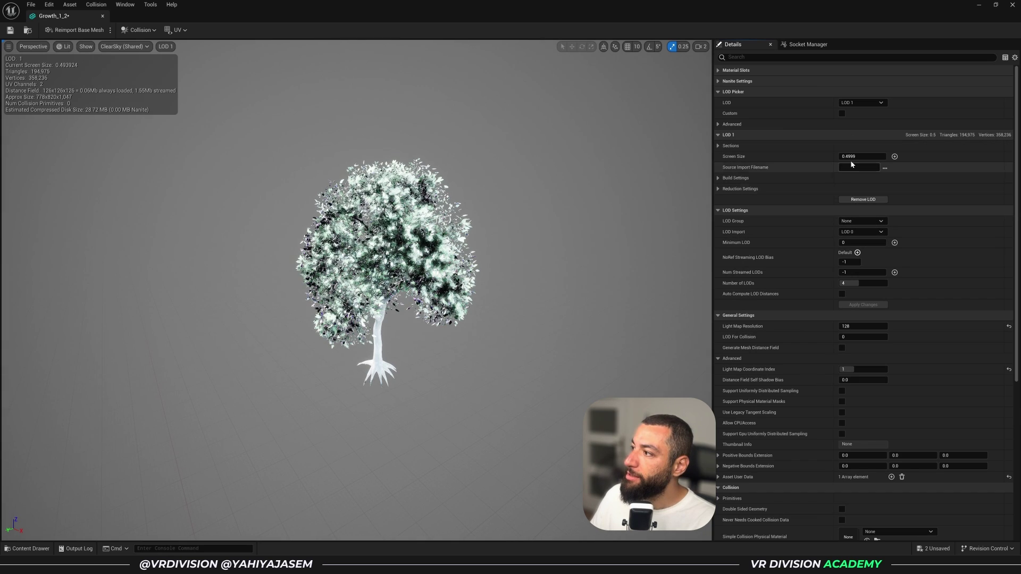
{"action": "left_click", "coordinate": [856, 156]}
{"action": "type", "text": "0.3"}
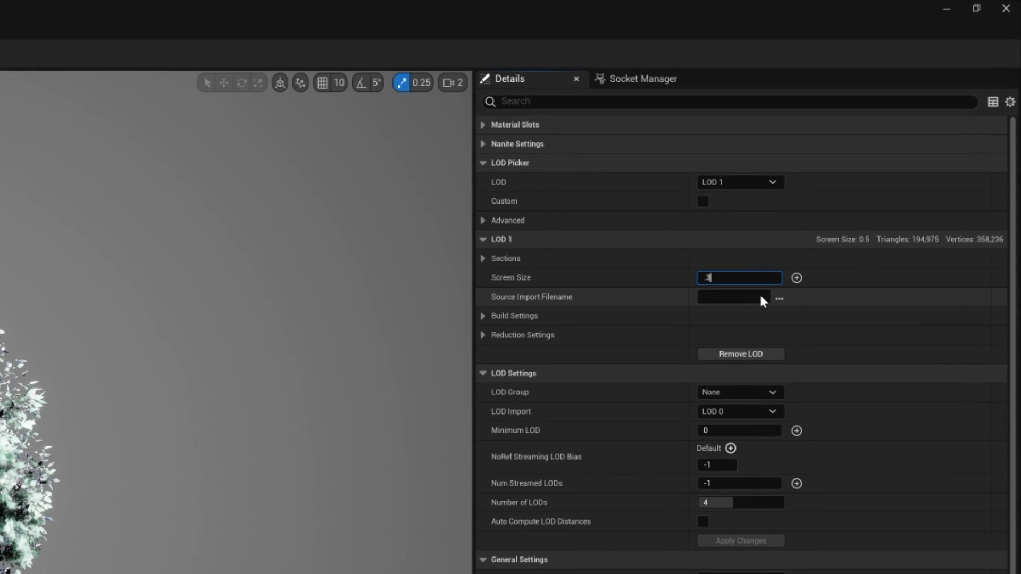
{"action": "key", "text": "Return"}
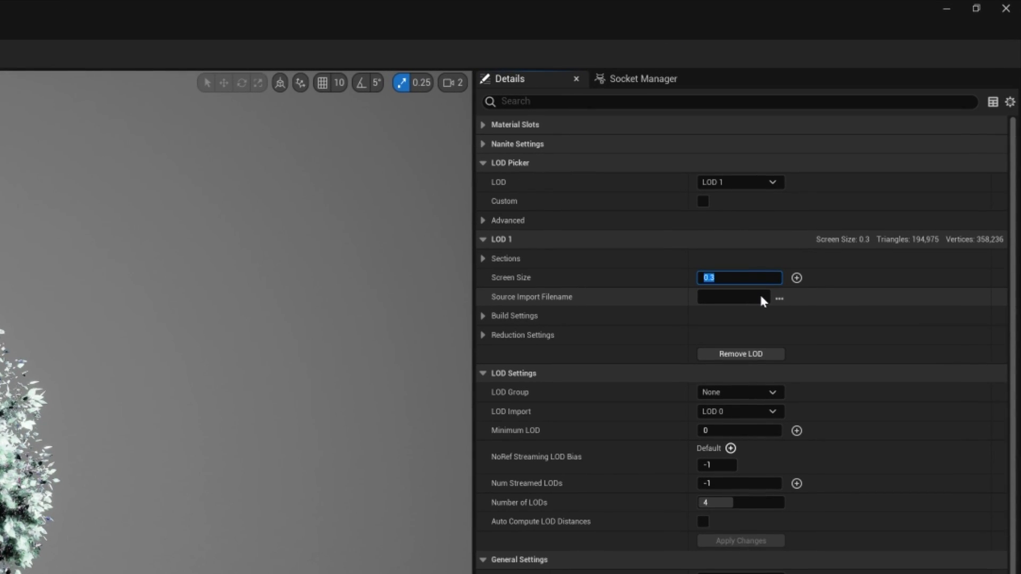
Switch the LOD picker to LOD 2, set its screen size to 0.1, and check the tree from far away.
{"action": "left_click", "coordinate": [744, 180]}
{"action": "left_click", "coordinate": [751, 178]}
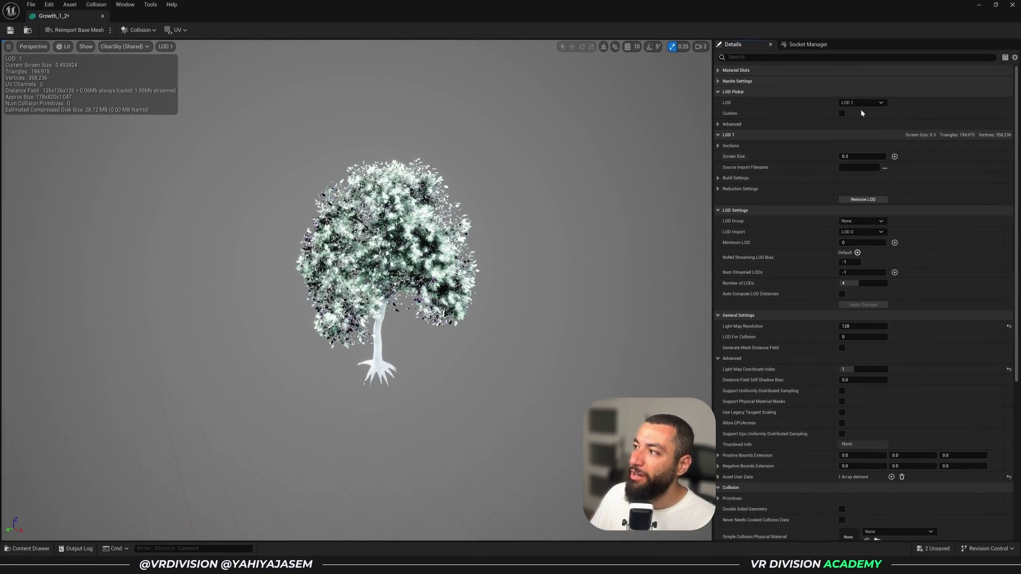
{"action": "left_click", "coordinate": [861, 104]}
{"action": "left_click", "coordinate": [865, 140]}
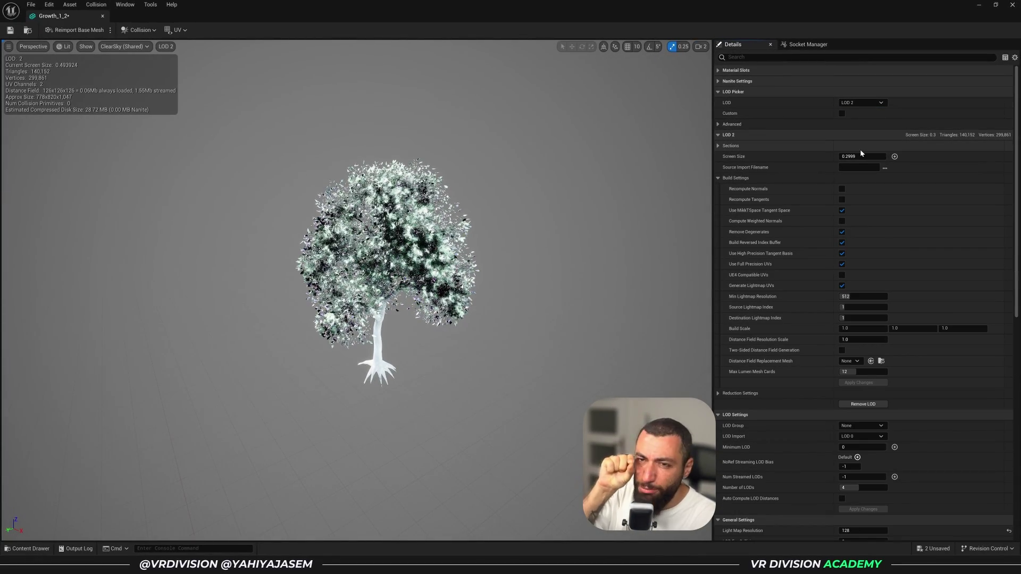
{"action": "left_click", "coordinate": [861, 154]}
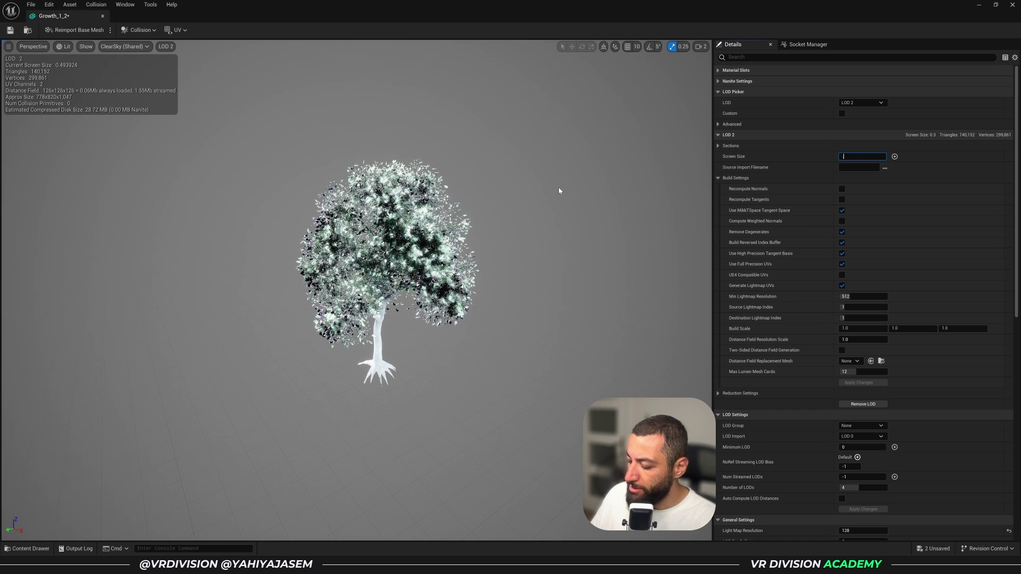
{"action": "type", "text": "0.1"}
{"action": "key", "text": "Return"}
{"action": "right_click_drag", "start_coordinate": [332, 179], "coordinate": [332, 197]}
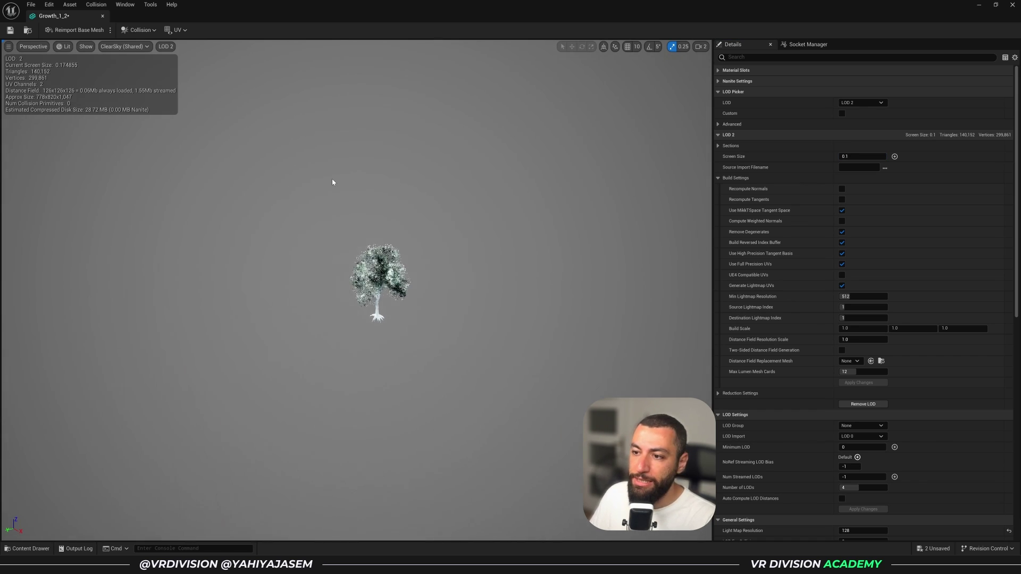
{"action": "scroll", "coordinate": [332, 178], "scroll_direction": "down", "scroll_amount": 1}
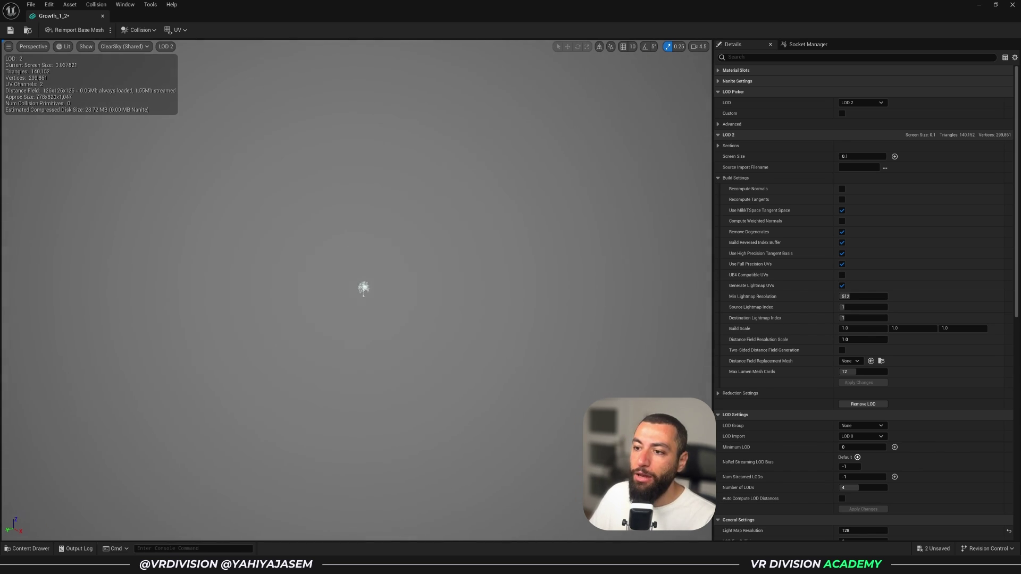
Switch the LOD picker to LOD 3 and set its screen size to 0.03.
{"action": "left_click", "coordinate": [862, 103]}
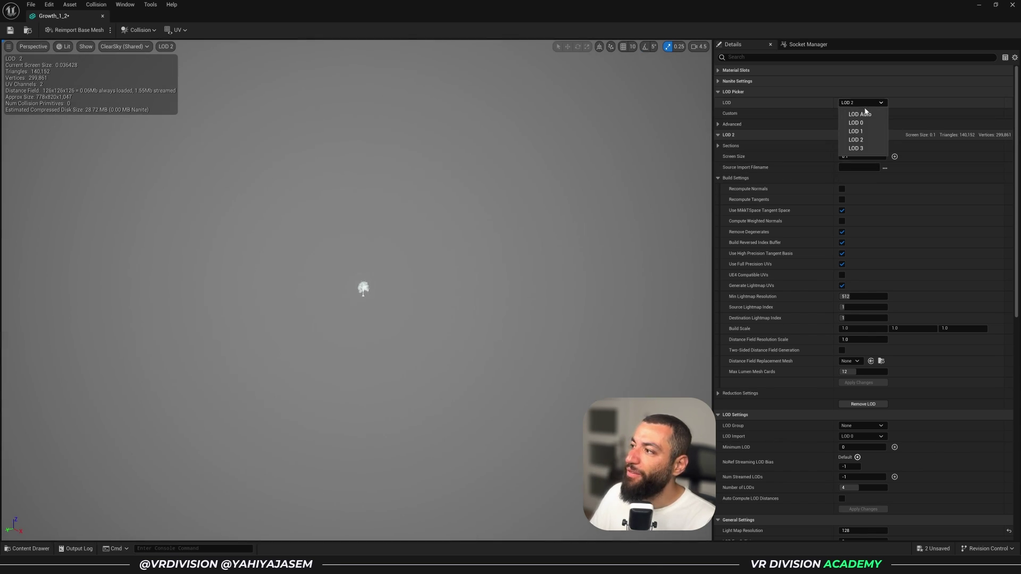
{"action": "left_click", "coordinate": [860, 142]}
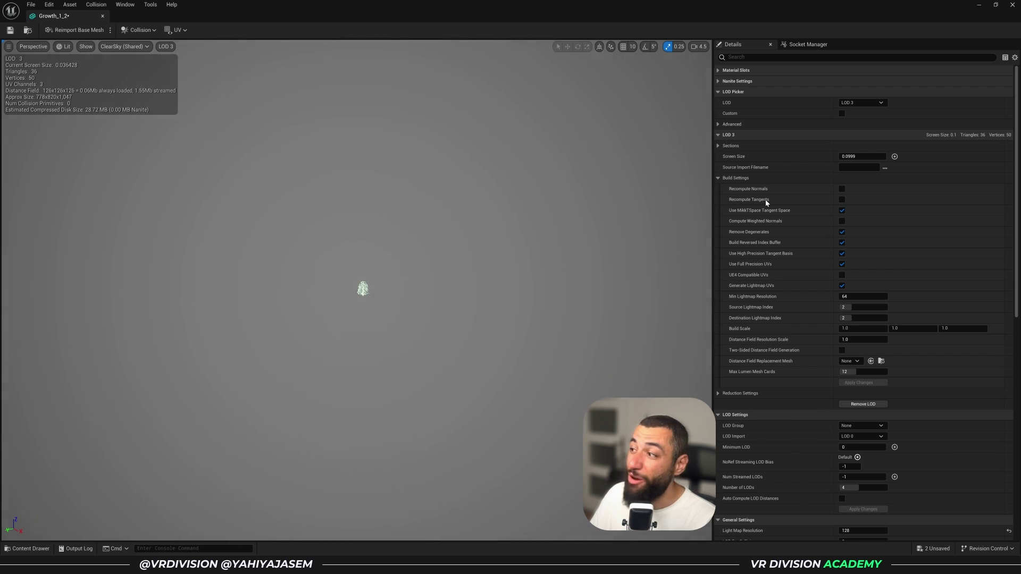
{"action": "left_click", "coordinate": [862, 157]}
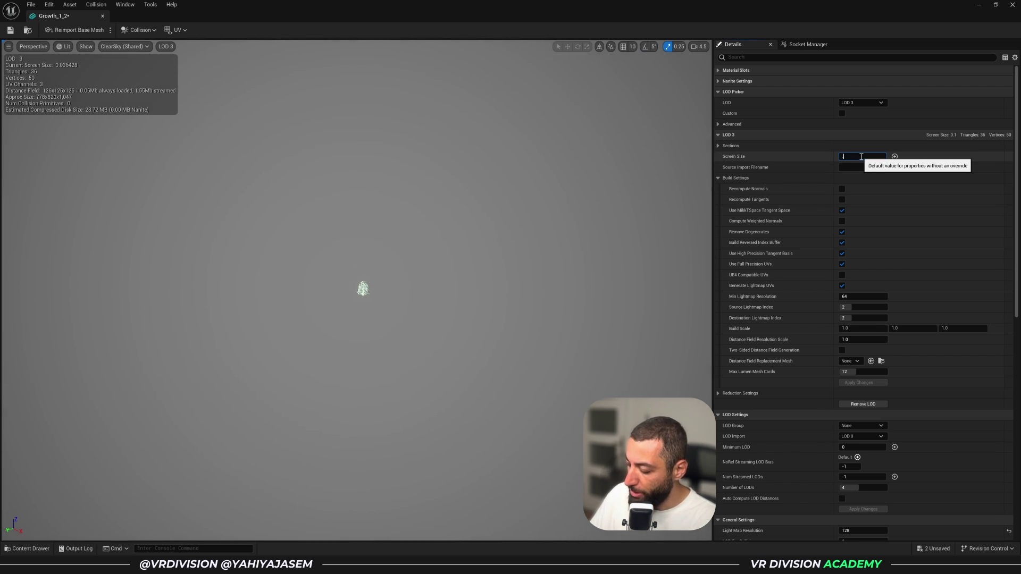
{"action": "type", "text": "03"}
{"action": "key", "text": "Return"}
Return the tree preview to LOD Auto and switch back to the LVL_Demonstration level.
{"action": "left_click", "coordinate": [860, 102]}
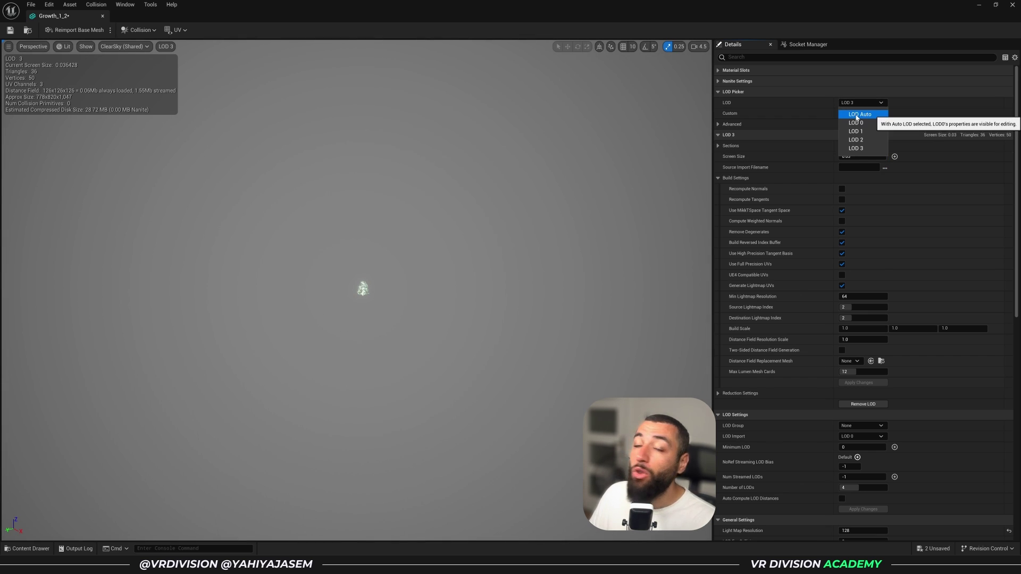
{"action": "left_click", "coordinate": [856, 117]}
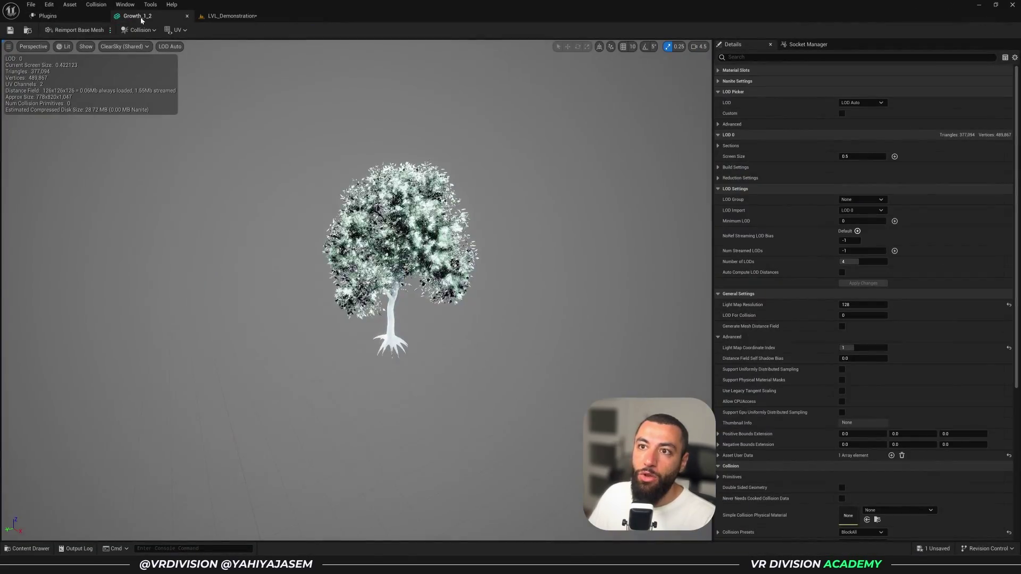
{"action": "left_click", "coordinate": [218, 16]}
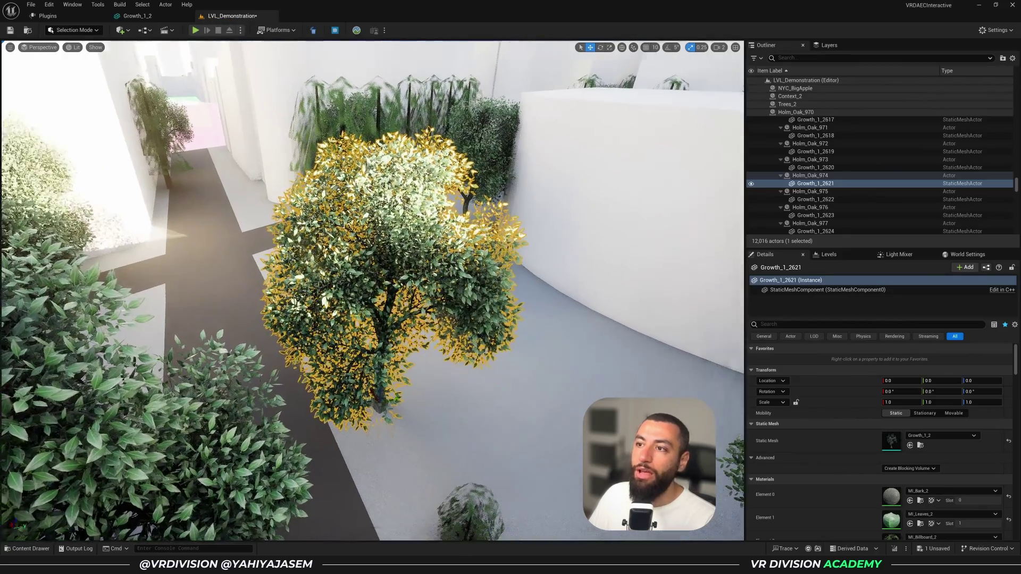
Deselect the tree and inspect the park trees' level of detail from far away and close up.
{"action": "key", "text": "Escape"}
{"action": "scroll", "coordinate": [373, 291], "scroll_direction": "down", "scroll_amount": 12}
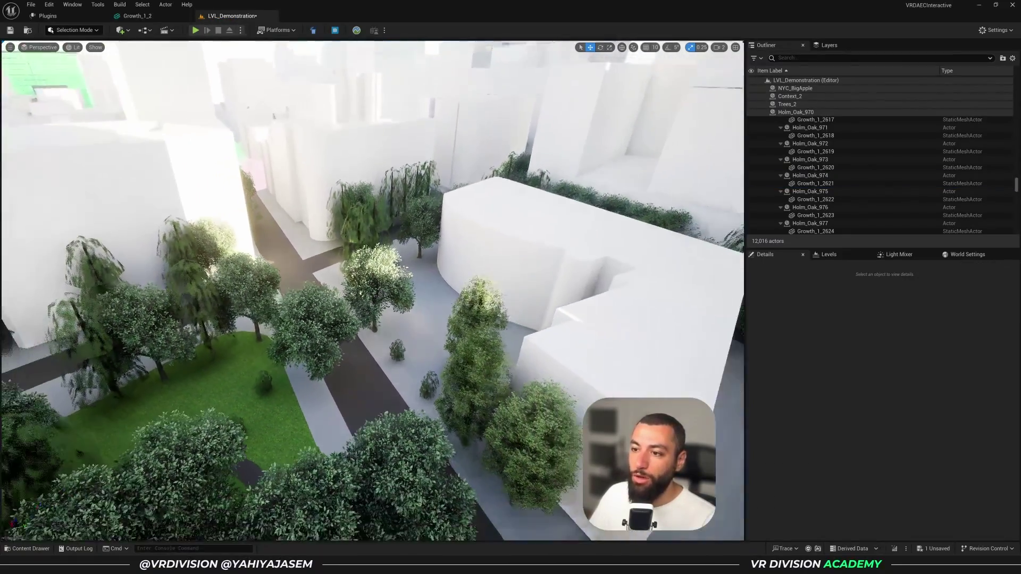
{"action": "scroll", "coordinate": [373, 290], "scroll_direction": "down", "scroll_amount": 10}
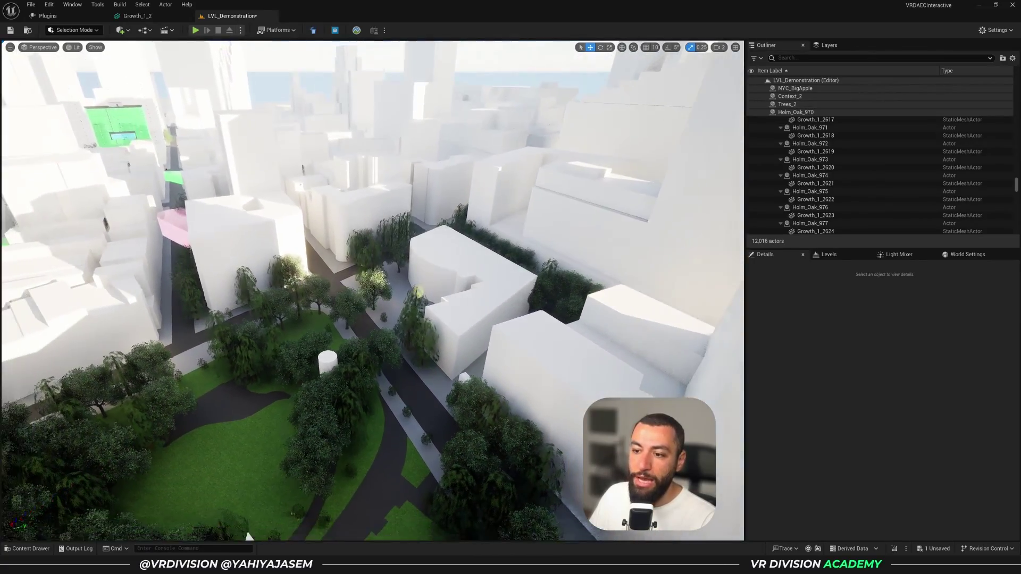
{"action": "scroll", "coordinate": [372, 290], "scroll_direction": "down", "scroll_amount": 3}
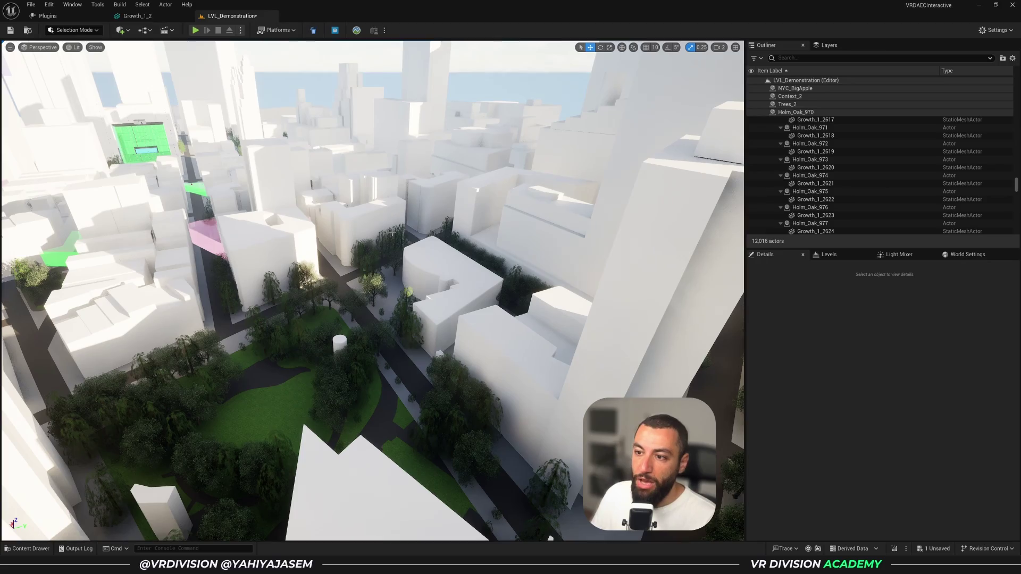
{"action": "key", "text": "s"}
{"action": "right_click_drag", "start_coordinate": [120, 66], "coordinate": [120, 67]}
{"action": "scroll", "coordinate": [121, 66], "scroll_direction": "up", "scroll_amount": 1}
{"action": "key", "text": "w"}
{"action": "scroll", "coordinate": [121, 66], "scroll_direction": "up", "scroll_amount": 2}
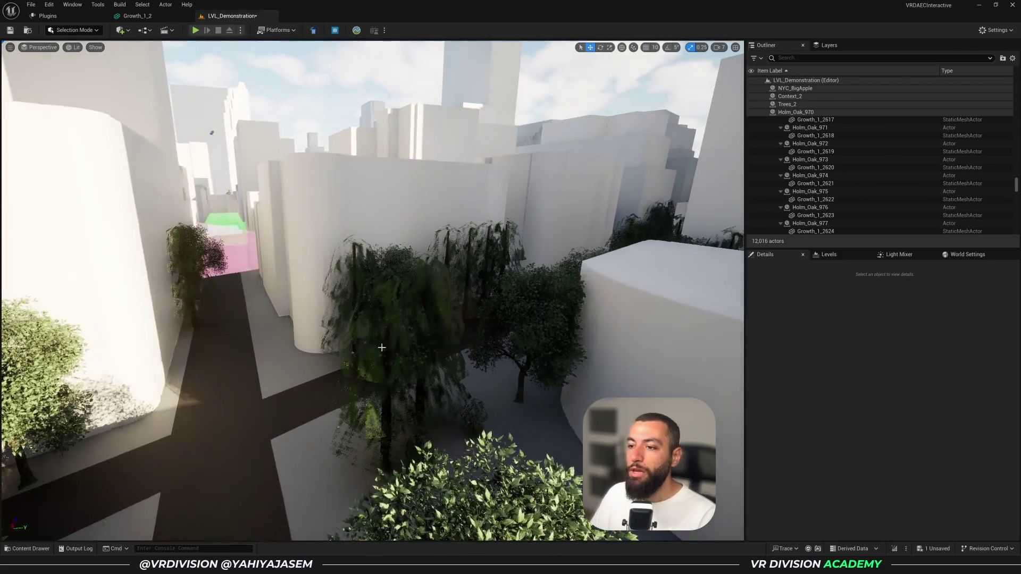
Select a laurel tree and the neighbouring holm oak in turn, comparing their level of detail from a distance.
{"action": "left_click", "coordinate": [393, 335]}
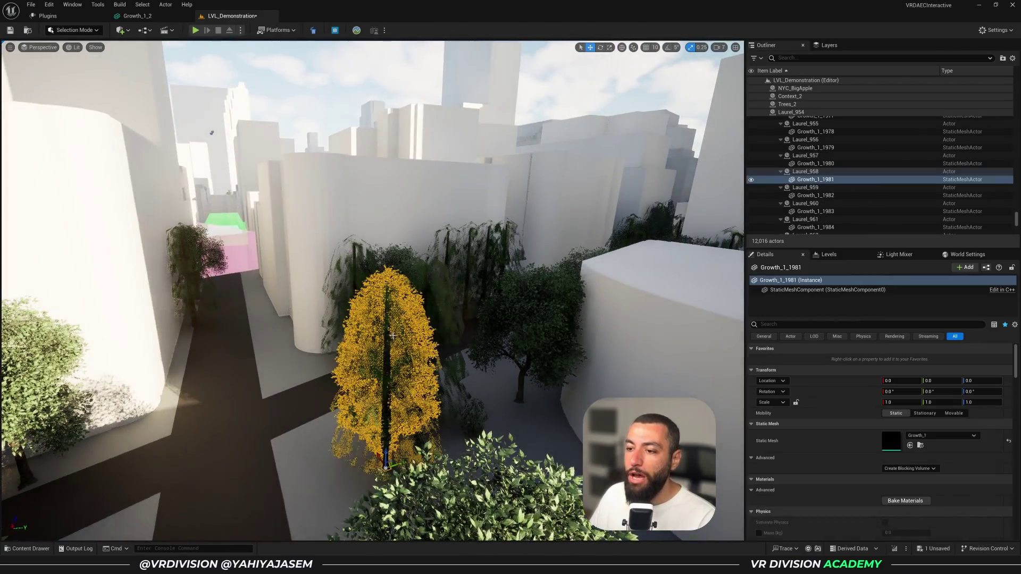
{"action": "key", "text": "s"}
{"action": "right_click_drag", "start_coordinate": [393, 335], "coordinate": [393, 336]}
{"action": "key", "text": "w"}
{"action": "scroll", "coordinate": [393, 335], "scroll_direction": "down", "scroll_amount": 1}
{"action": "key", "text": "s"}
{"action": "right_click_drag", "start_coordinate": [440, 262], "coordinate": [440, 262]}
{"action": "key", "text": "s"}
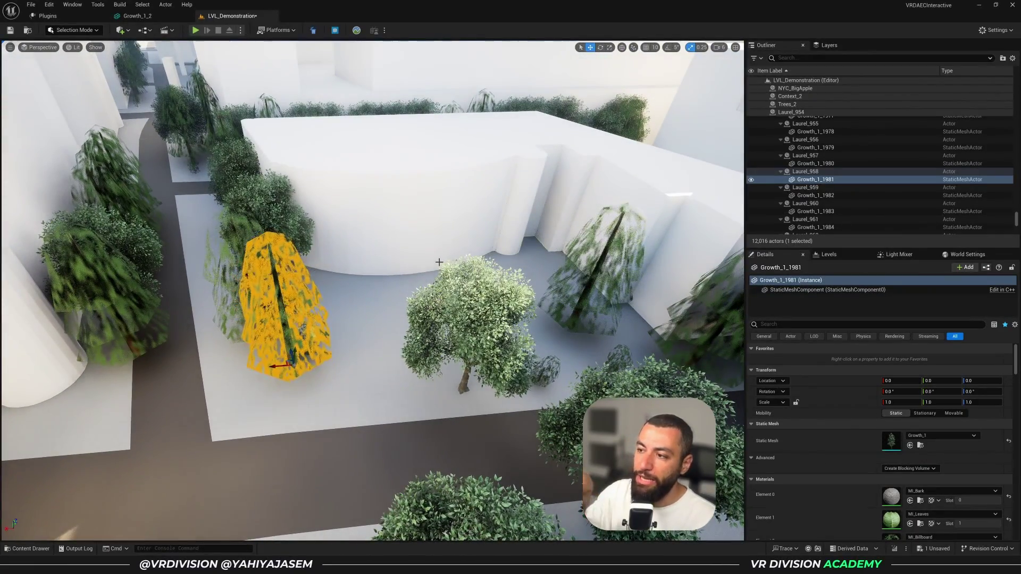
{"action": "left_click", "coordinate": [439, 262]}
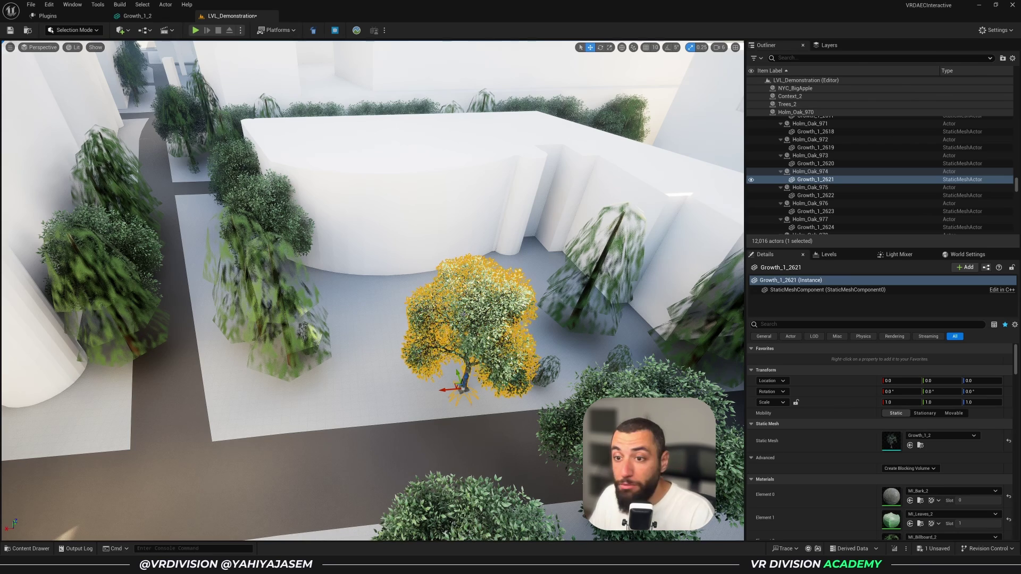
Find the tree meshes from Growth_1 to Growth_1_3 in the NYC_BigApple Geometries folder.
{"action": "key", "text": "ctrl+space"}
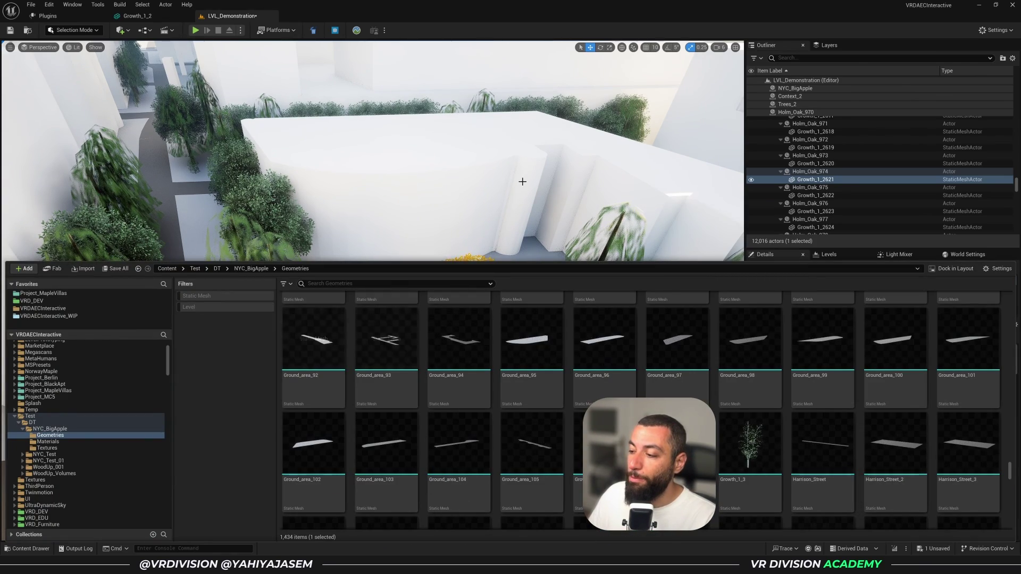
{"action": "scroll", "coordinate": [713, 384], "scroll_direction": "down", "scroll_amount": 2}
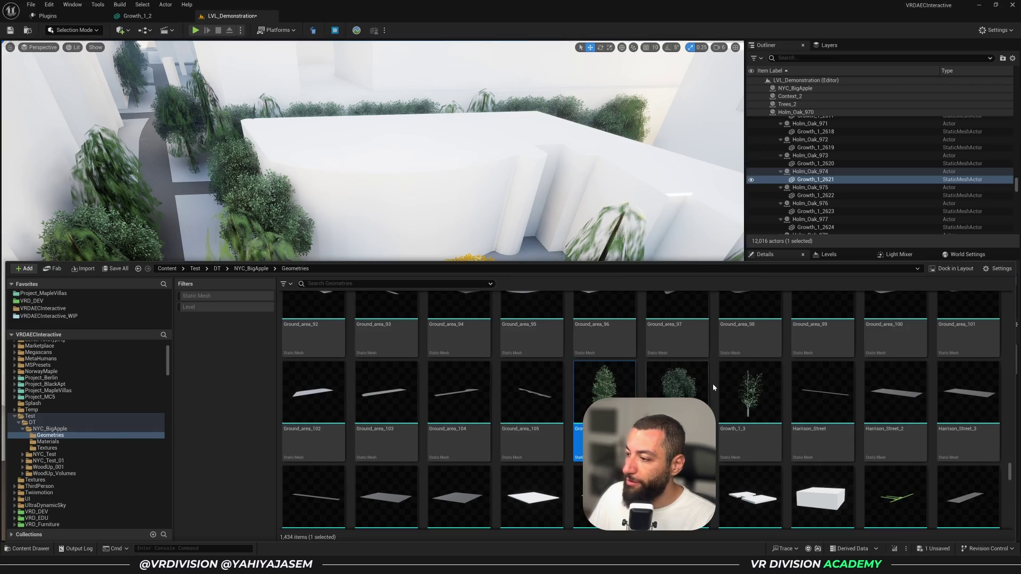
{"action": "left_click", "coordinate": [739, 388], "text": "shift"}
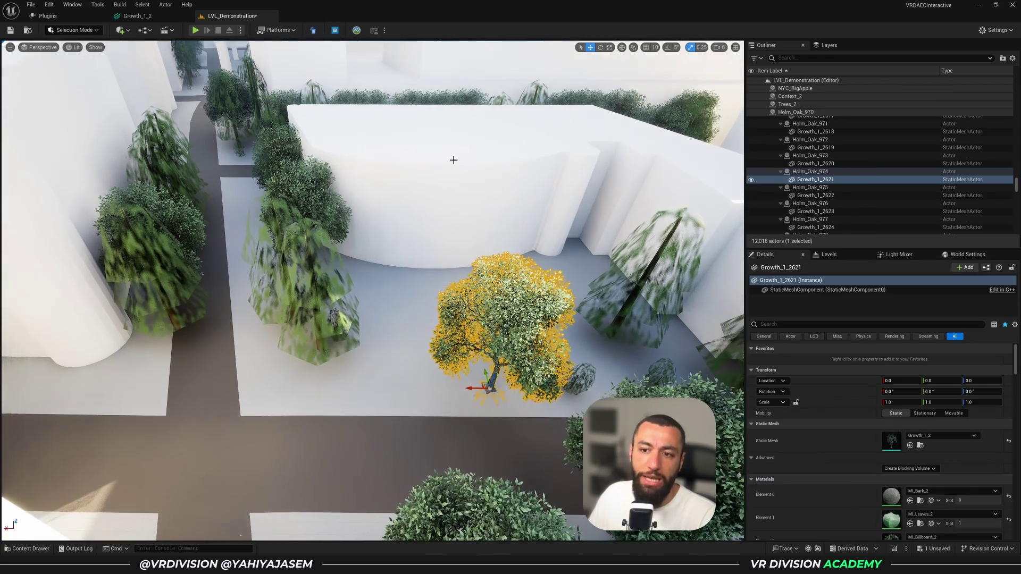
Open the laurel's Growth_1 mesh, look at the LOD choices it offers, and return to the LVL_Demonstration level.
{"action": "left_click", "coordinate": [319, 277]}
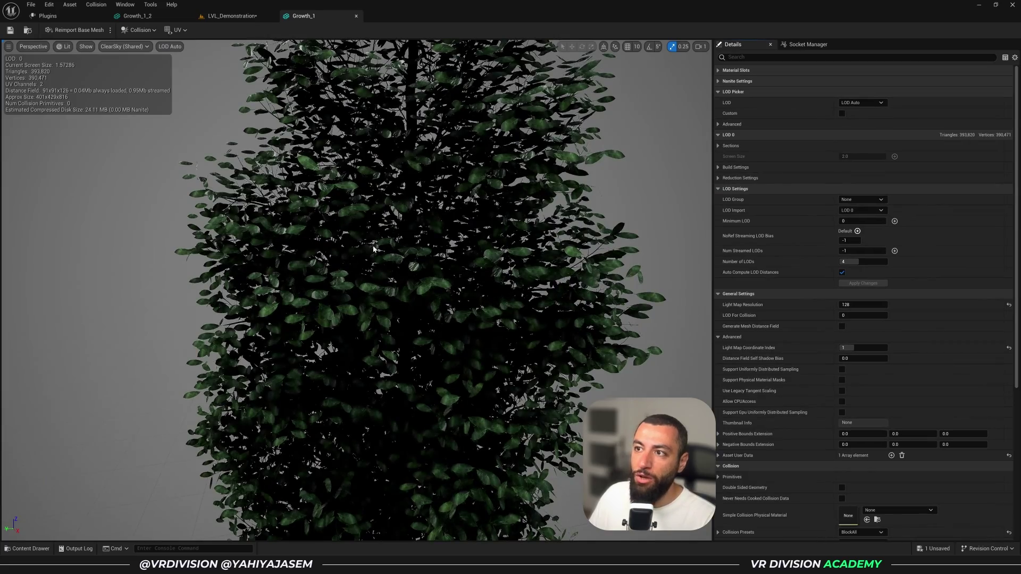
{"action": "left_click", "coordinate": [873, 104]}
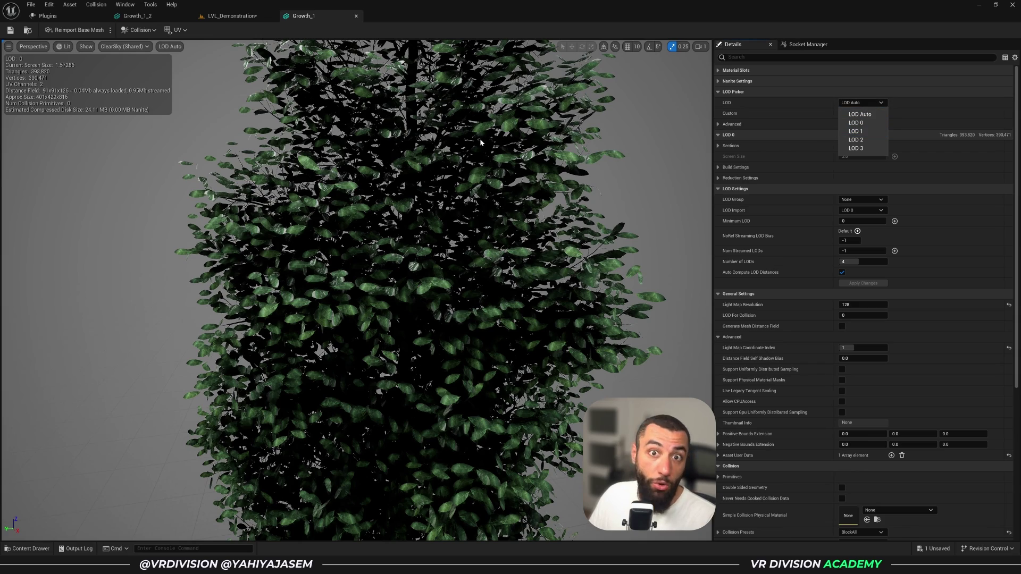
{"action": "left_click", "coordinate": [233, 16]}
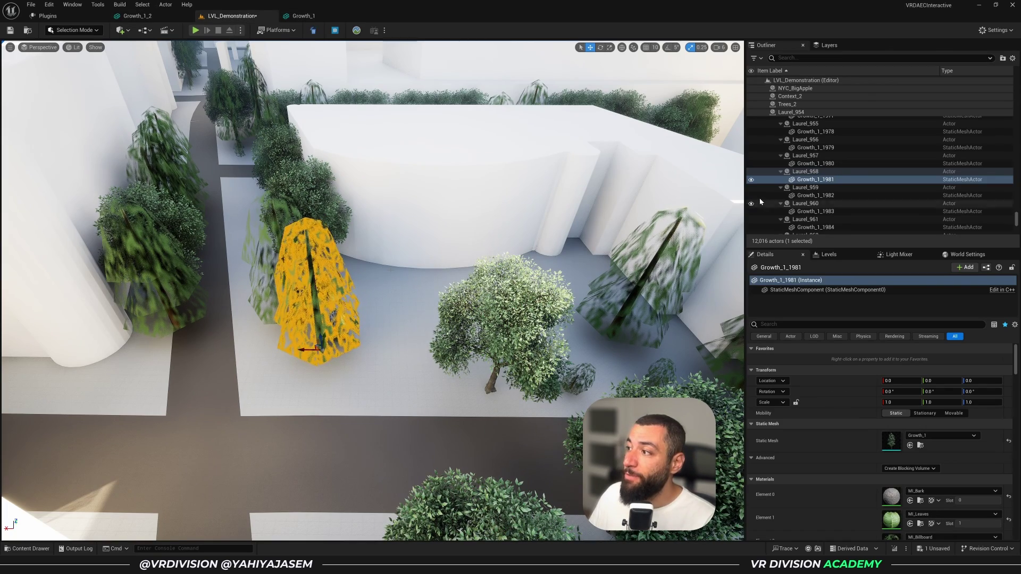
{"action": "right_click_drag", "start_coordinate": [371, 263], "coordinate": [343, 261]}
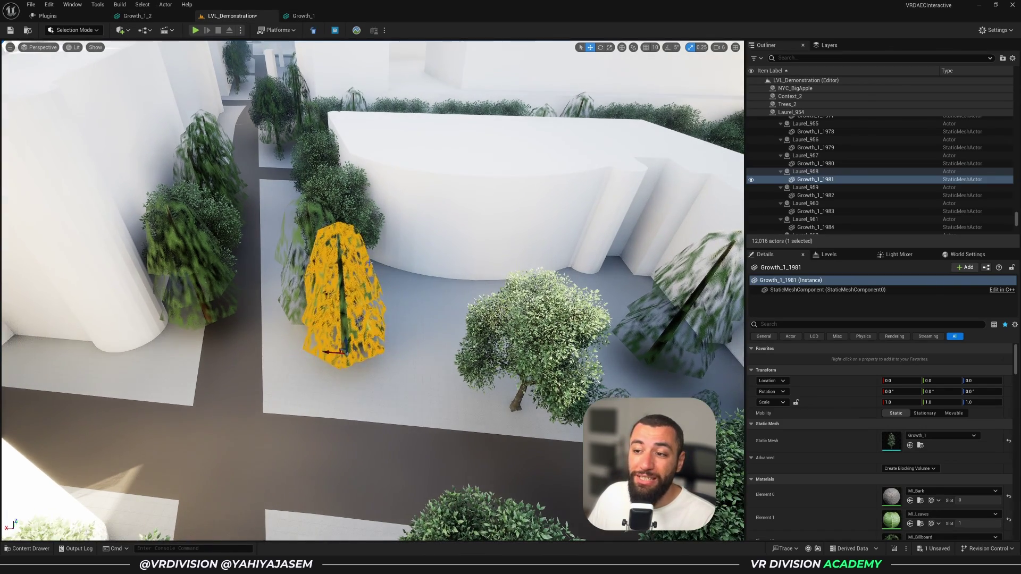
Locate the laurel's Growth_1 mesh among the assets and select all level actors that use it.
{"action": "key", "text": "ctrl+b"}
{"action": "right_click", "coordinate": [601, 396]}
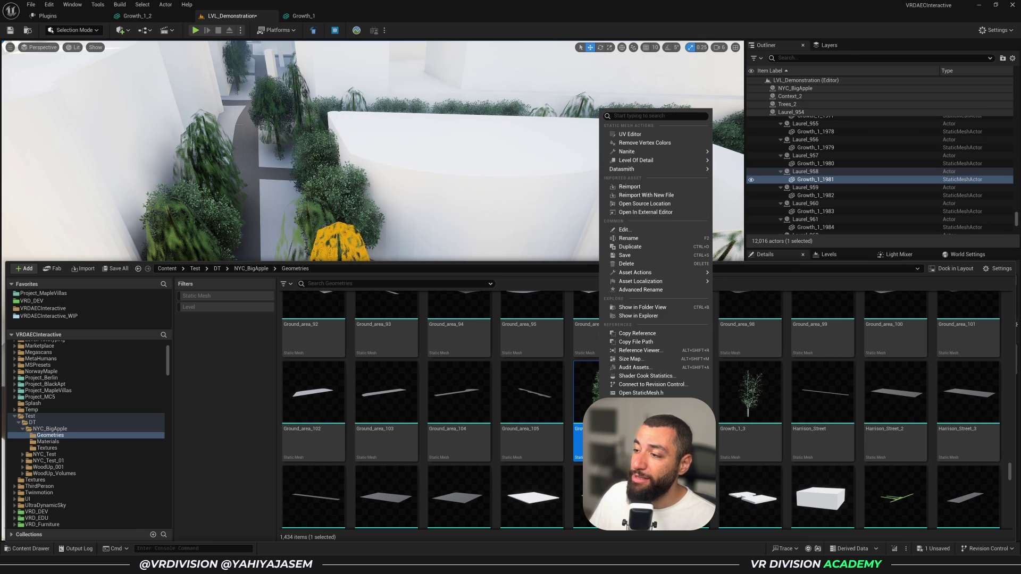
{"action": "left_click", "coordinate": [608, 415]}
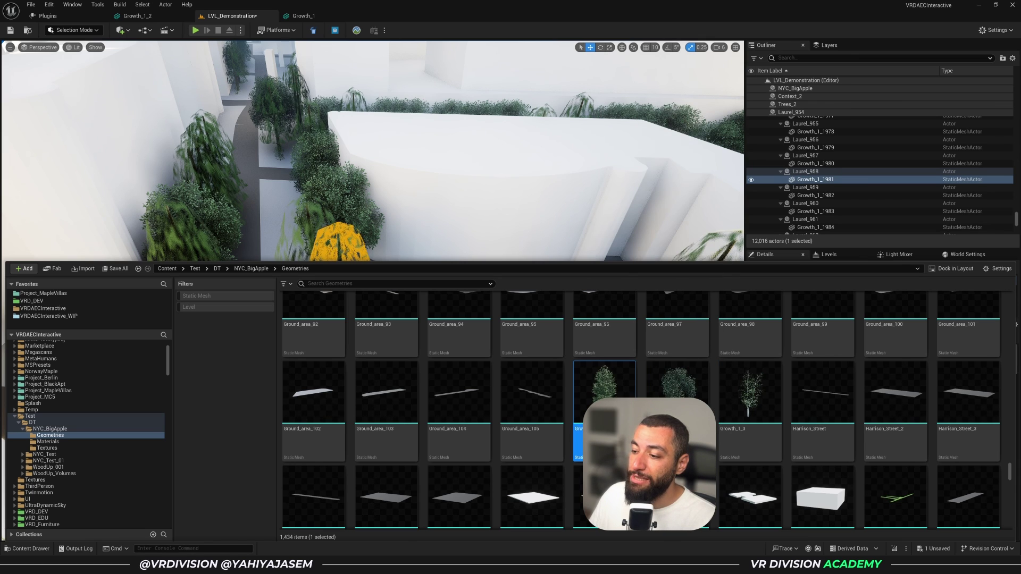
{"action": "right_click", "coordinate": [614, 387]}
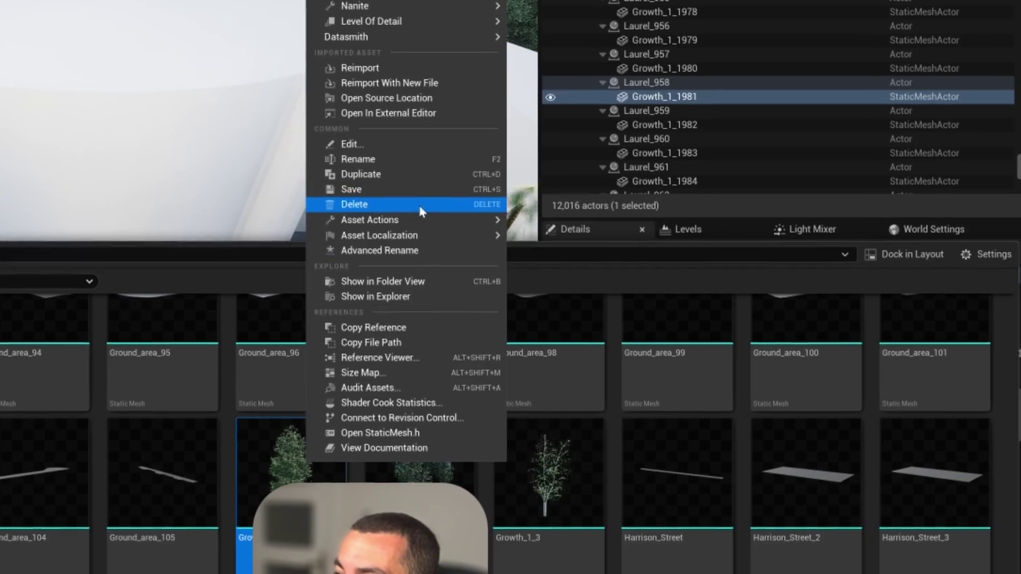
{"action": "mouse_move", "coordinate": [640, 245]}
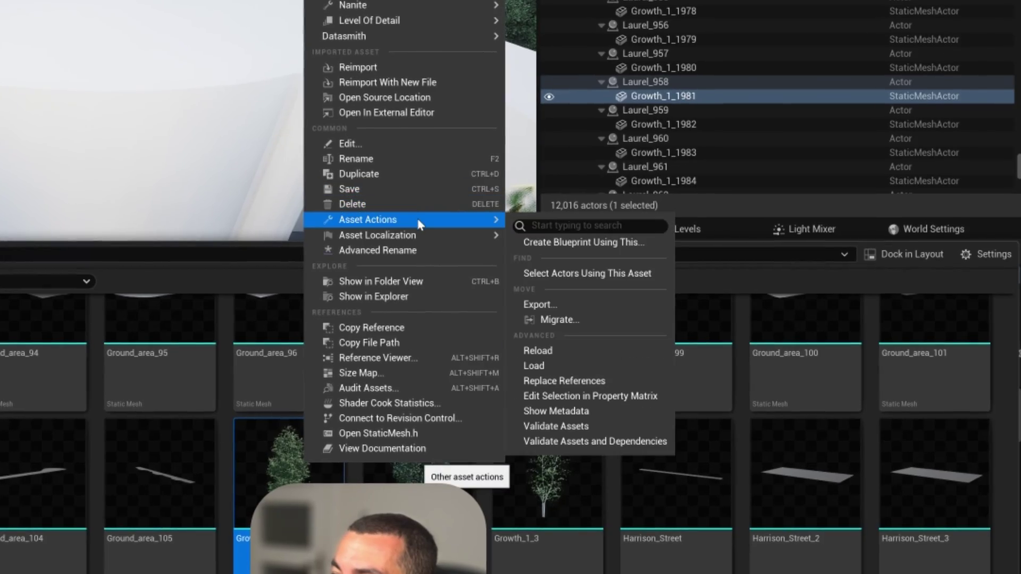
{"action": "left_click", "coordinate": [589, 273]}
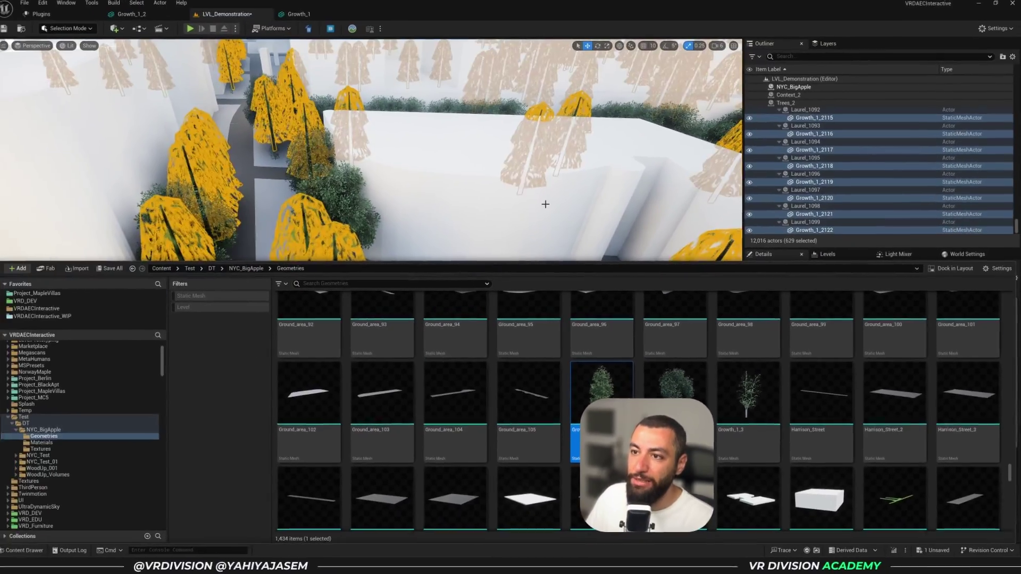
Select the holm oak, make its Growth_1_2 mesh the selected asset, and undo back to the laurel actor selection.
{"action": "right_click_drag", "start_coordinate": [182, 138], "coordinate": [244, 149]}
{"action": "left_click", "coordinate": [393, 284]}
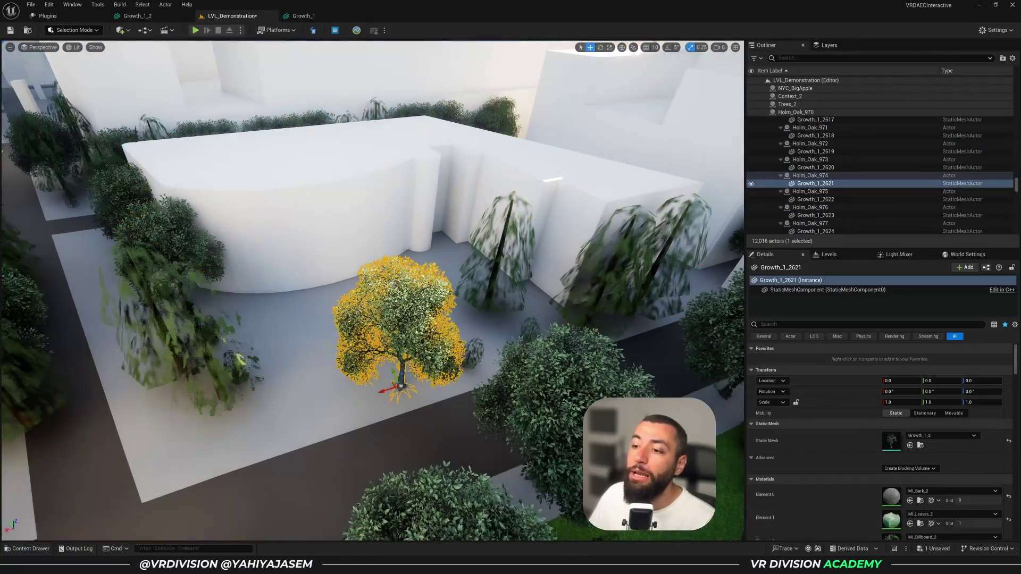
{"action": "key", "text": "ctrl+b"}
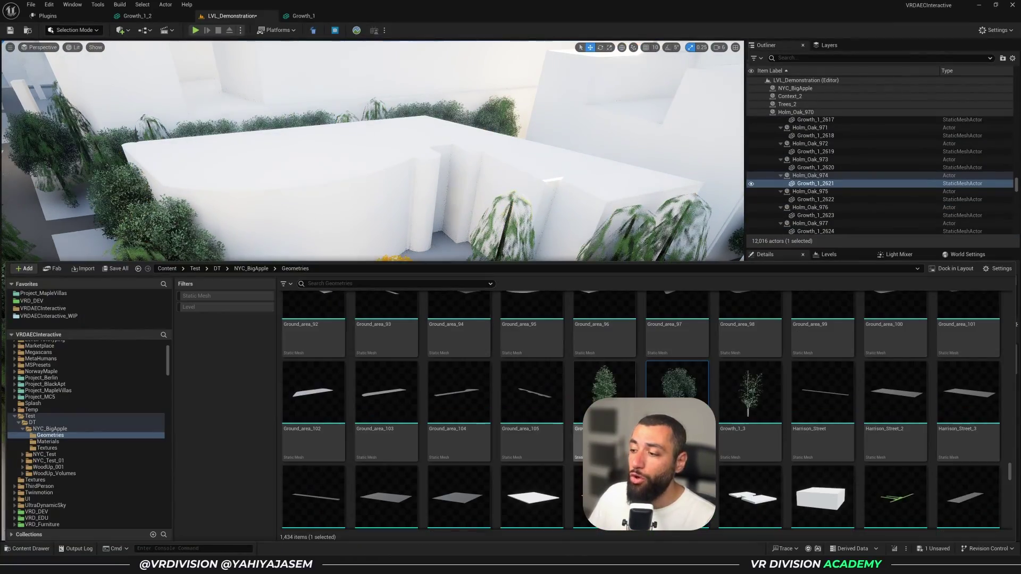
{"action": "right_click_drag", "start_coordinate": [514, 135], "coordinate": [481, 125]}
{"action": "key", "text": "ctrl+z"}
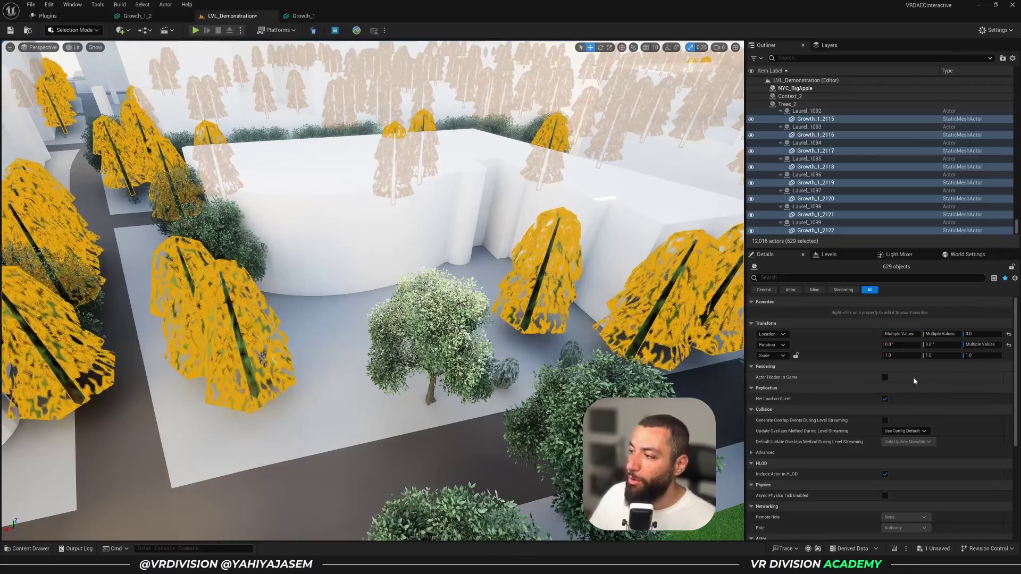
Hide everything in the level except the selected laurel trees.
{"action": "scroll", "coordinate": [914, 378], "scroll_direction": "down", "scroll_amount": 3}
{"action": "scroll", "coordinate": [913, 382], "scroll_direction": "up", "scroll_amount": 3}
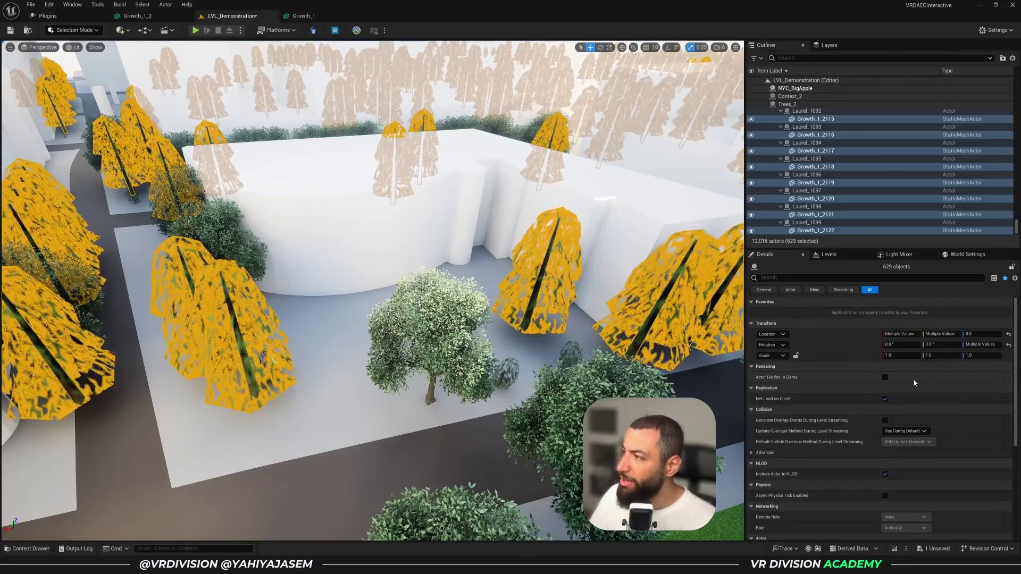
{"action": "key", "text": "shift+h"}
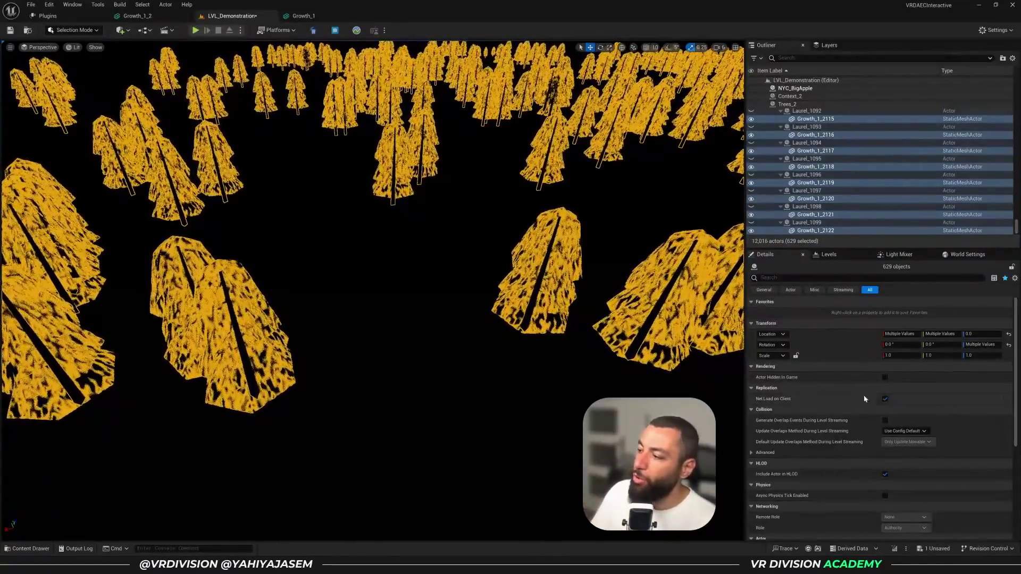
Select a single laurel, compare its wireframe with the other trees' wireframes, and restore the laurel-only view.
{"action": "left_click", "coordinate": [517, 265]}
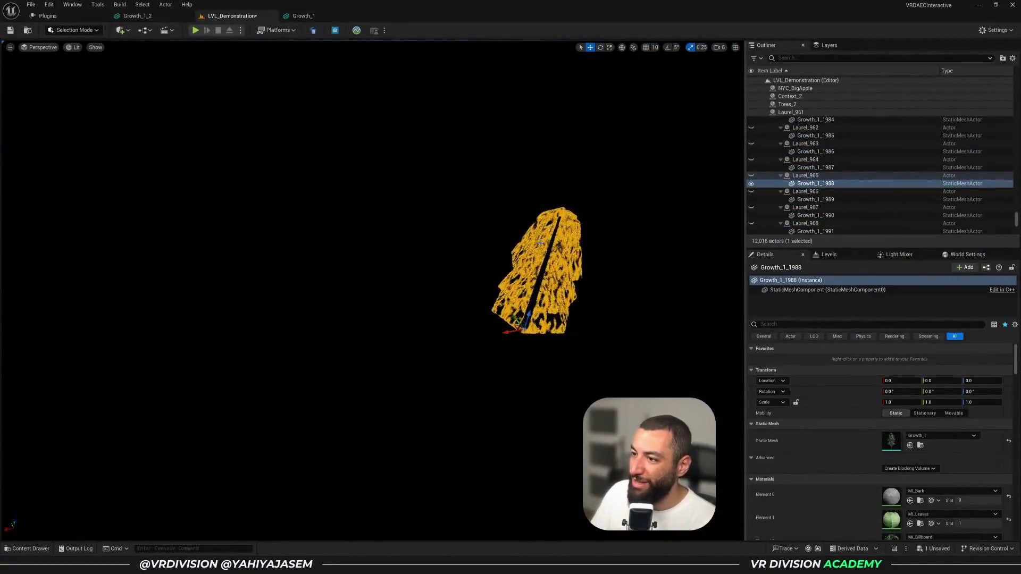
{"action": "key", "text": "alt+2"}
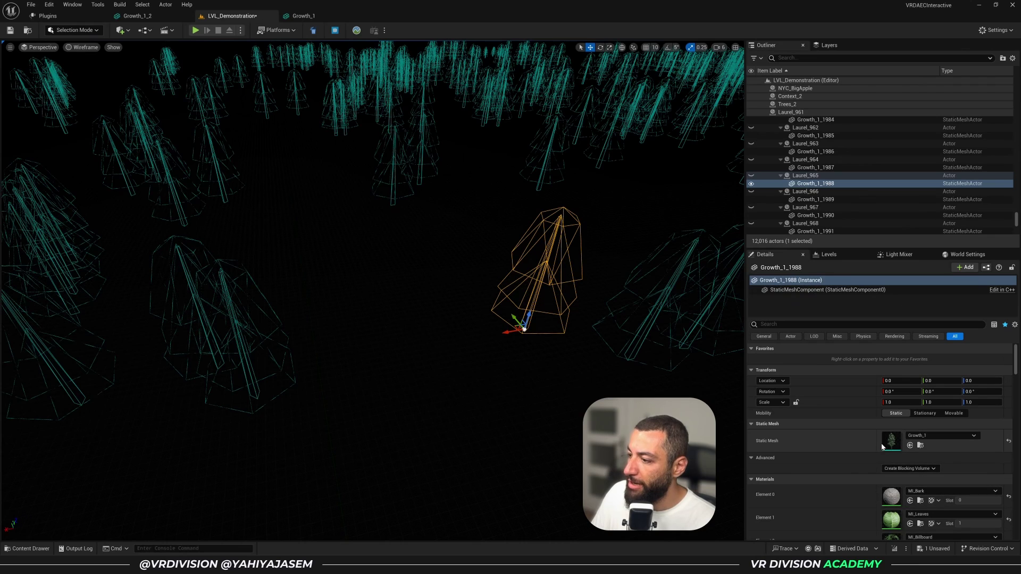
{"action": "right_click_drag", "start_coordinate": [609, 370], "coordinate": [604, 361]}
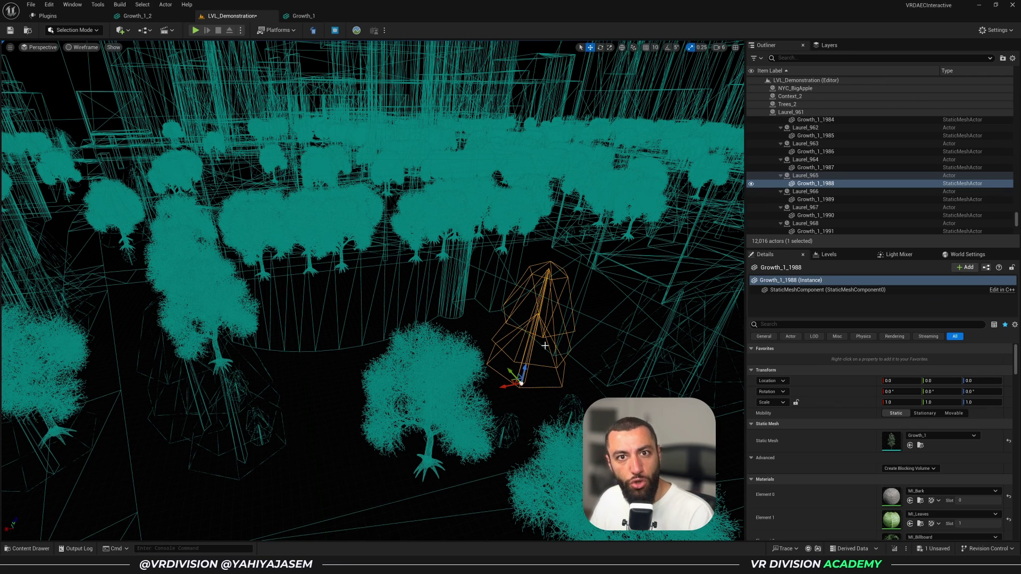
{"action": "key", "text": "shift+h"}
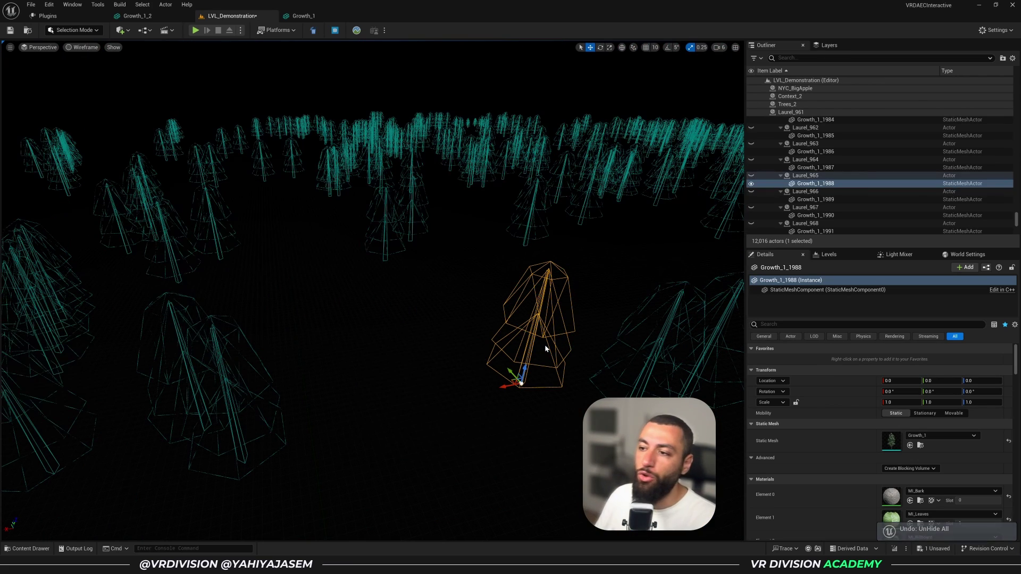
Select all actors sharing the selected laurel's mesh and replace their static mesh with Growth_1_2.
{"action": "right_click", "coordinate": [534, 334]}
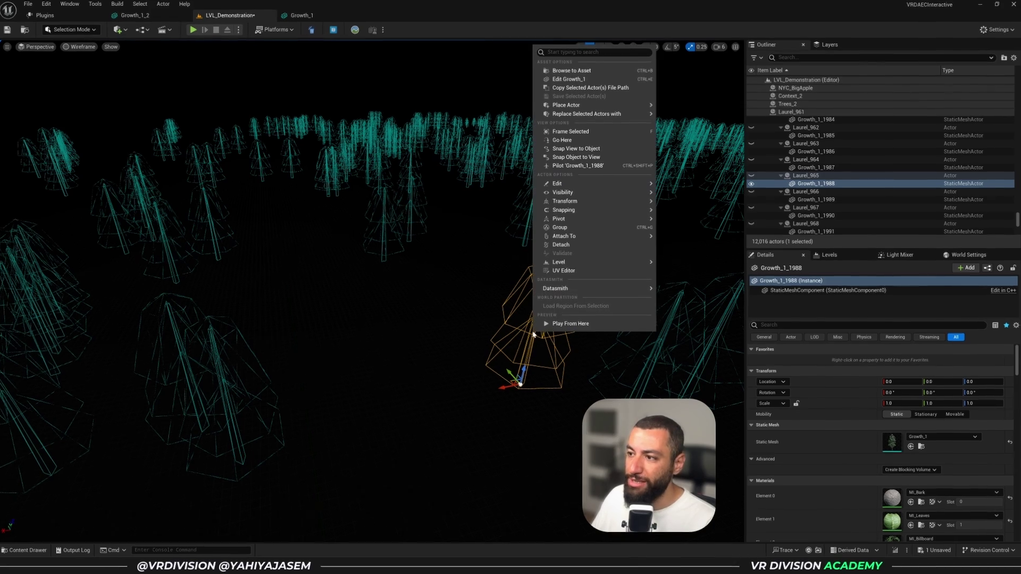
{"action": "mouse_move", "coordinate": [575, 192]}
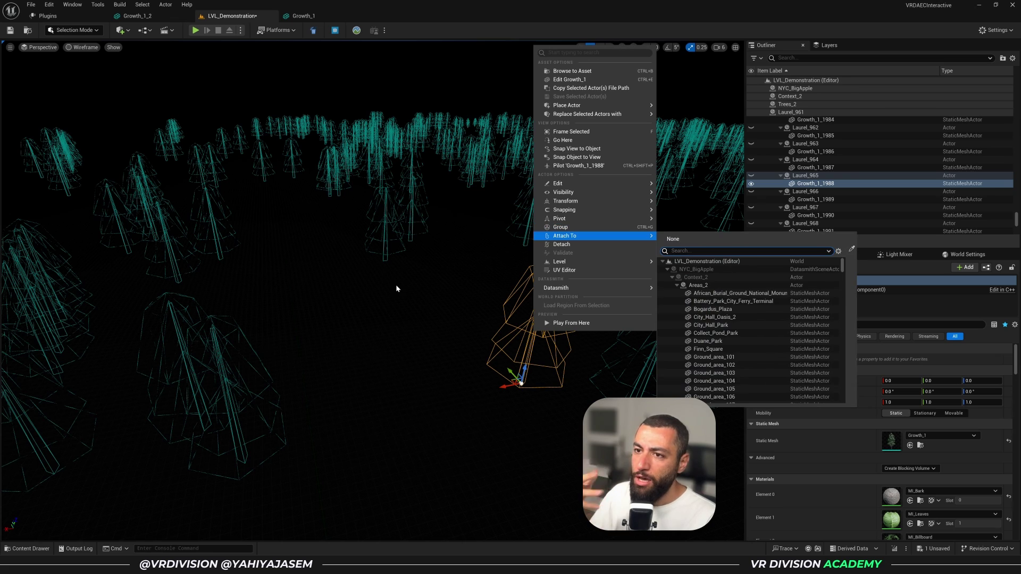
{"action": "right_click_drag", "start_coordinate": [396, 285], "coordinate": [407, 285]}
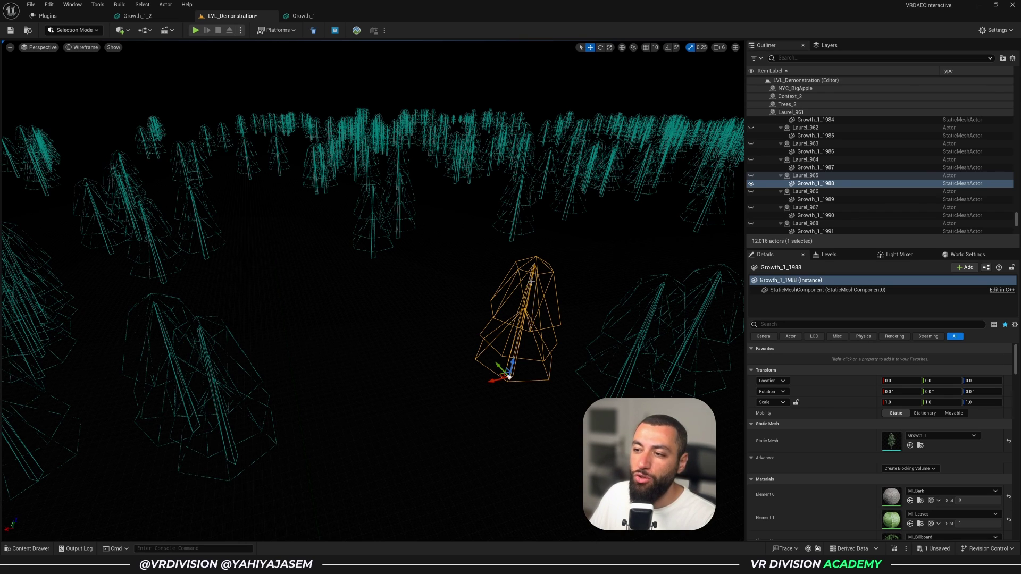
{"action": "key", "text": "shift+e"}
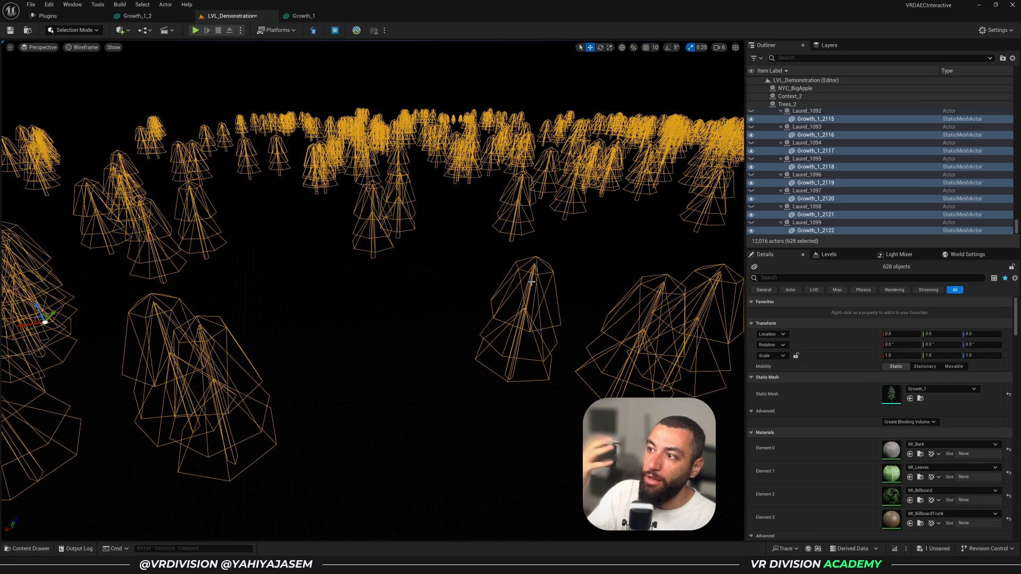
{"action": "left_click", "coordinate": [910, 399]}
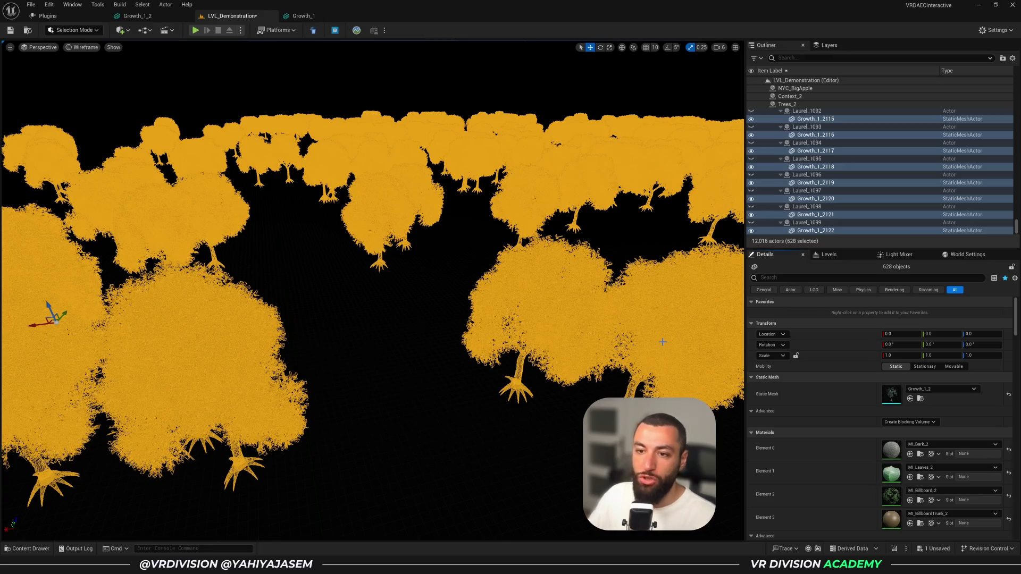
Return the viewport to Lit with the whole city shown, and inspect the replaced trees up close.
{"action": "right_click_drag", "start_coordinate": [441, 184], "coordinate": [439, 170]}
{"action": "left_click", "coordinate": [53, 51]}
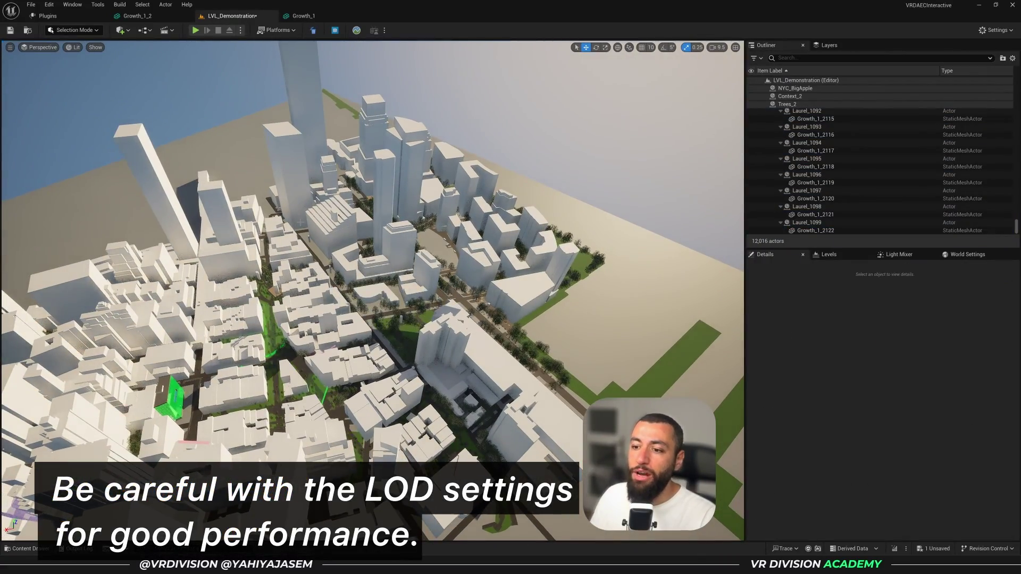
{"action": "key", "text": "w"}
{"action": "right_click_drag", "start_coordinate": [301, 222], "coordinate": [293, 220]}
{"action": "scroll", "coordinate": [300, 223], "scroll_direction": "down", "scroll_amount": 3}
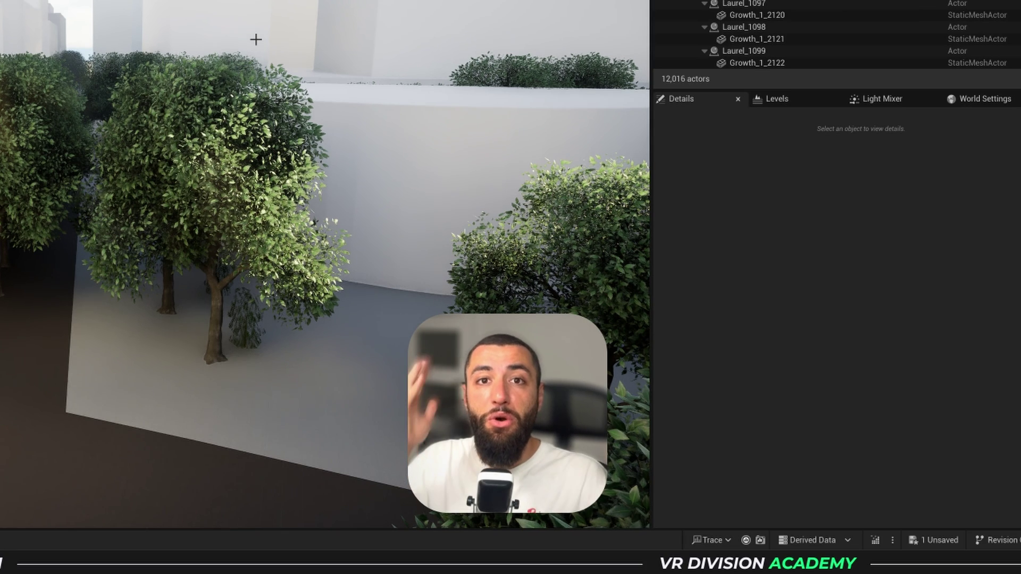